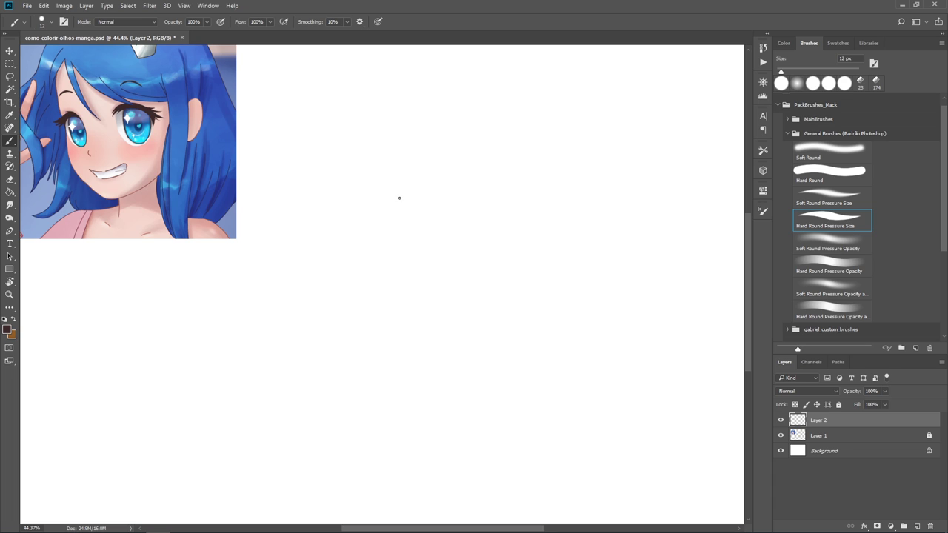
Sketch the upper eyelid arc with a thick hatched lash line and outer-corner flicks
{"action": "mouse_move", "coordinate": [399, 198]}
{"action": "left_mouse_down"}
{"action": "mouse_move", "coordinate": [391, 211]}
{"action": "mouse_move", "coordinate": [442, 195]}
{"action": "mouse_move", "coordinate": [455, 210]}
{"action": "left_mouse_up"}
{"action": "left_click_drag", "start_coordinate": [398, 196], "coordinate": [389, 214]}
{"action": "mouse_move", "coordinate": [401, 197]}
{"action": "left_mouse_down"}
{"action": "mouse_move", "coordinate": [380, 224]}
{"action": "mouse_move", "coordinate": [442, 204]}
{"action": "mouse_move", "coordinate": [456, 218]}
{"action": "mouse_move", "coordinate": [429, 197]}
{"action": "mouse_move", "coordinate": [383, 221]}
{"action": "mouse_move", "coordinate": [451, 208]}
{"action": "mouse_move", "coordinate": [460, 222]}
{"action": "left_mouse_up"}
{"action": "mouse_move", "coordinate": [394, 194]}
{"action": "left_mouse_down"}
{"action": "mouse_move", "coordinate": [382, 221]}
{"action": "mouse_move", "coordinate": [424, 245]}
{"action": "mouse_move", "coordinate": [450, 241]}
{"action": "left_mouse_up"}
{"action": "left_click_drag", "start_coordinate": [425, 192], "coordinate": [458, 219]}
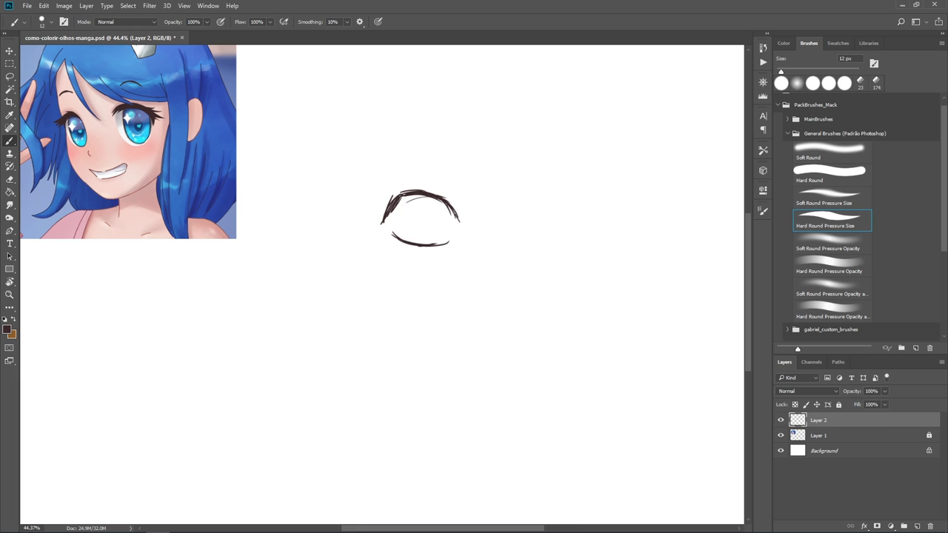
{"action": "mouse_move", "coordinate": [405, 185]}
{"action": "left_mouse_down"}
{"action": "mouse_move", "coordinate": [447, 197]}
{"action": "mouse_move", "coordinate": [382, 217]}
{"action": "left_mouse_up"}
{"action": "left_click_drag", "start_coordinate": [423, 197], "coordinate": [475, 202]}
{"action": "mouse_move", "coordinate": [475, 202]}
{"action": "left_mouse_down"}
{"action": "mouse_move", "coordinate": [449, 237]}
{"action": "mouse_move", "coordinate": [474, 201]}
{"action": "mouse_move", "coordinate": [399, 198]}
{"action": "left_mouse_up"}
{"action": "left_click_drag", "start_coordinate": [392, 207], "coordinate": [421, 194]}
{"action": "mouse_move", "coordinate": [427, 193]}
{"action": "left_mouse_down"}
{"action": "mouse_move", "coordinate": [448, 201]}
{"action": "mouse_move", "coordinate": [425, 192]}
{"action": "left_mouse_up"}
Set the eraser to 44 px, then select the General Brushes Hard Round Pressure Size brush
{"action": "key", "text": "e"}
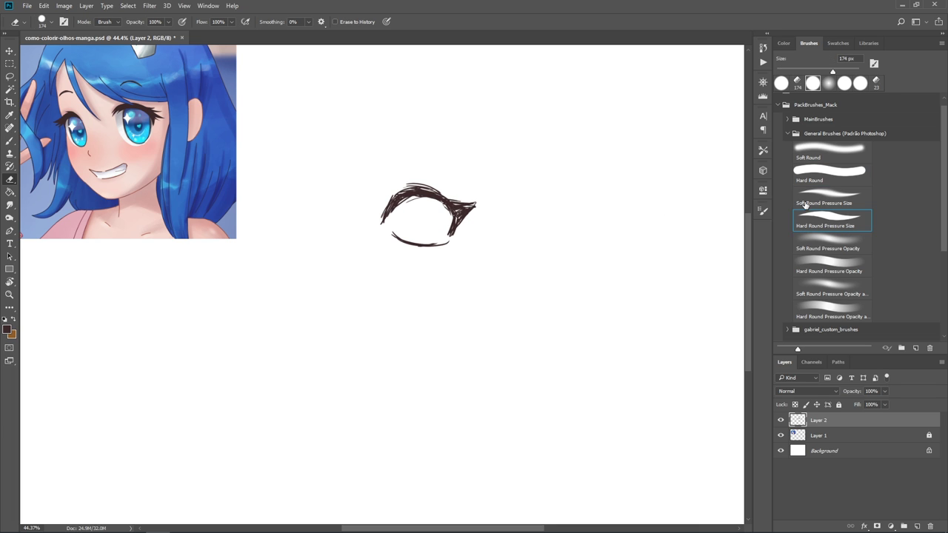
{"action": "right_click", "coordinate": [555, 208]}
{"action": "left_click_drag", "start_coordinate": [599, 228], "coordinate": [613, 228]}
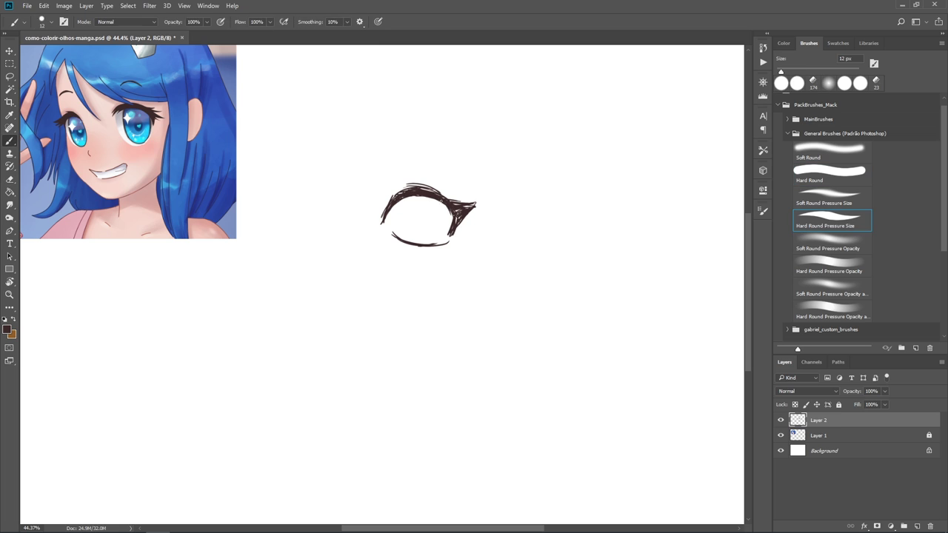
{"action": "key", "text": "b"}
{"action": "left_click", "coordinate": [816, 136]}
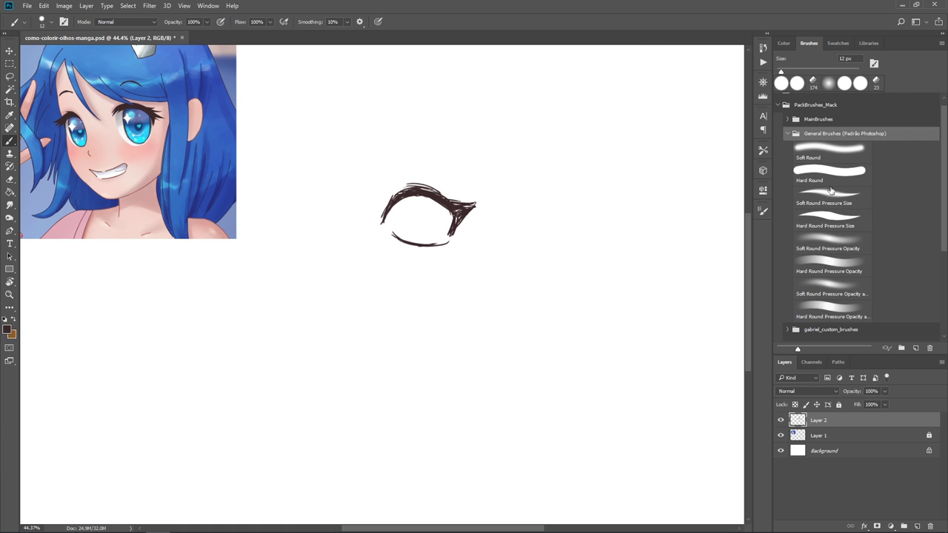
{"action": "left_click", "coordinate": [815, 223]}
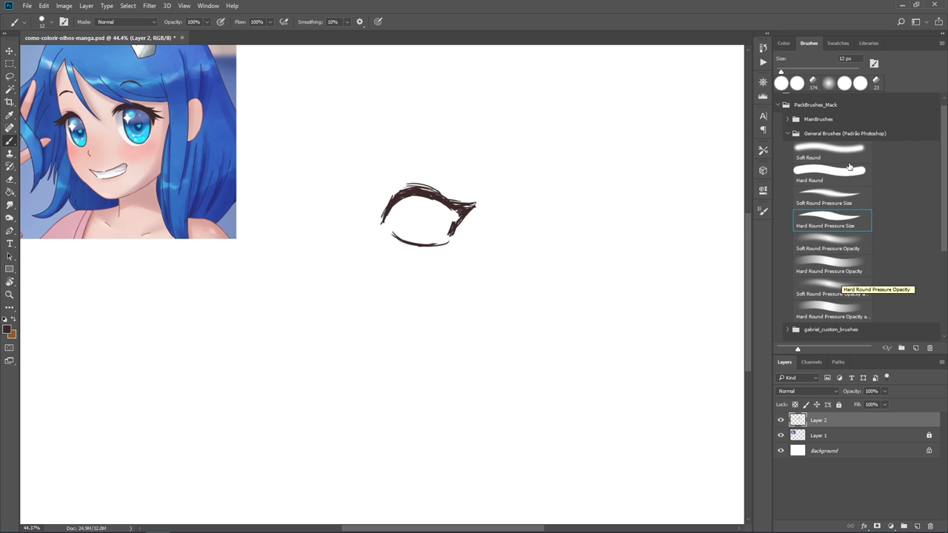
{"action": "left_click", "coordinate": [813, 214]}
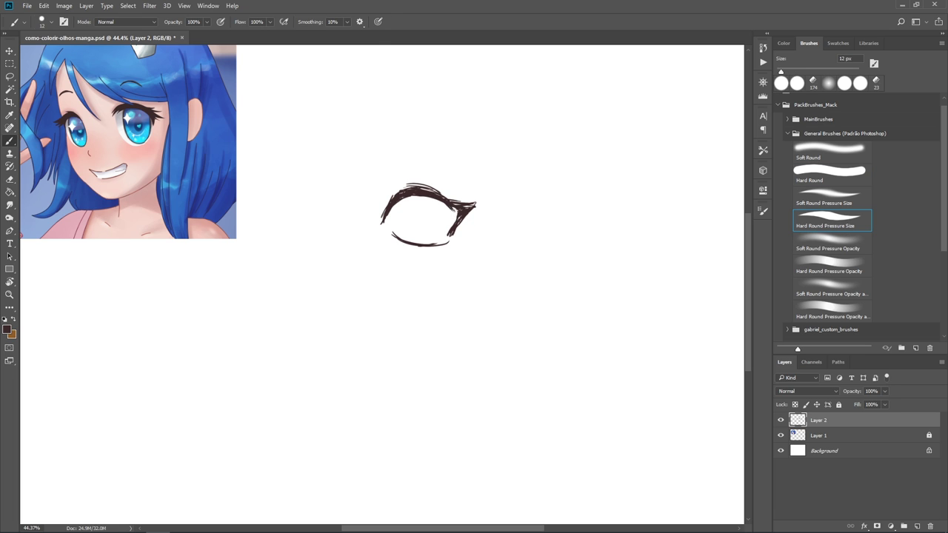
Sketch the eyebrow arc, outer upper corner, lower lid and round iris
{"action": "mouse_move", "coordinate": [454, 212]}
{"action": "left_mouse_down"}
{"action": "mouse_move", "coordinate": [438, 196]}
{"action": "mouse_move", "coordinate": [453, 231]}
{"action": "left_mouse_up"}
{"action": "left_click_drag", "start_coordinate": [385, 195], "coordinate": [443, 183]}
{"action": "mouse_move", "coordinate": [369, 179]}
{"action": "left_mouse_down"}
{"action": "mouse_move", "coordinate": [449, 160]}
{"action": "mouse_move", "coordinate": [466, 188]}
{"action": "left_mouse_up"}
{"action": "left_click_drag", "start_coordinate": [361, 180], "coordinate": [373, 178]}
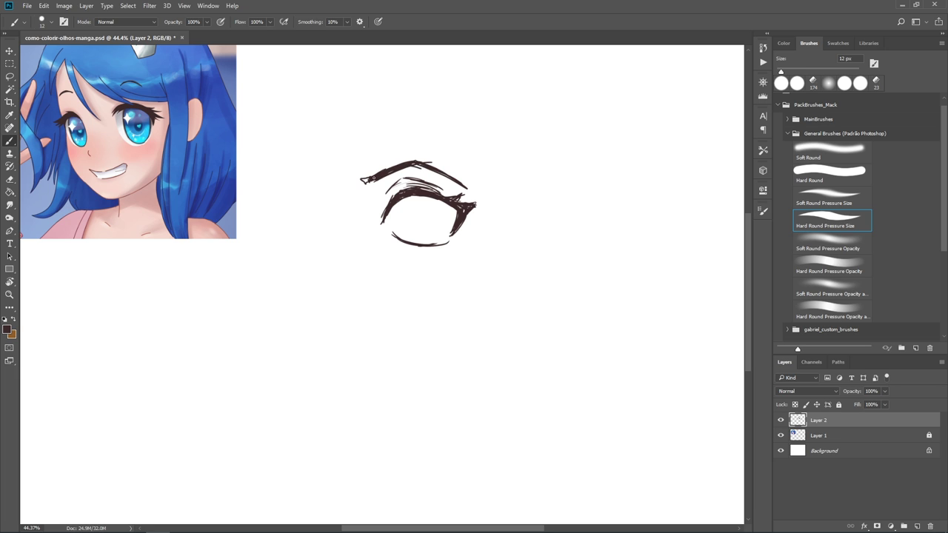
{"action": "mouse_move", "coordinate": [389, 238]}
{"action": "left_mouse_down"}
{"action": "mouse_move", "coordinate": [449, 233]}
{"action": "mouse_move", "coordinate": [423, 245]}
{"action": "left_mouse_up"}
{"action": "mouse_move", "coordinate": [412, 199]}
{"action": "left_mouse_down"}
{"action": "mouse_move", "coordinate": [396, 231]}
{"action": "mouse_move", "coordinate": [447, 212]}
{"action": "mouse_move", "coordinate": [398, 215]}
{"action": "mouse_move", "coordinate": [400, 231]}
{"action": "mouse_move", "coordinate": [420, 221]}
{"action": "left_mouse_up"}
Enlarge the eye sketch with Ctrl+T, shift it left, and add the crease line
{"action": "key", "text": "ctrl+t"}
{"action": "left_click_drag", "start_coordinate": [464, 254], "coordinate": [428, 252]}
{"action": "key", "text": "Return"}
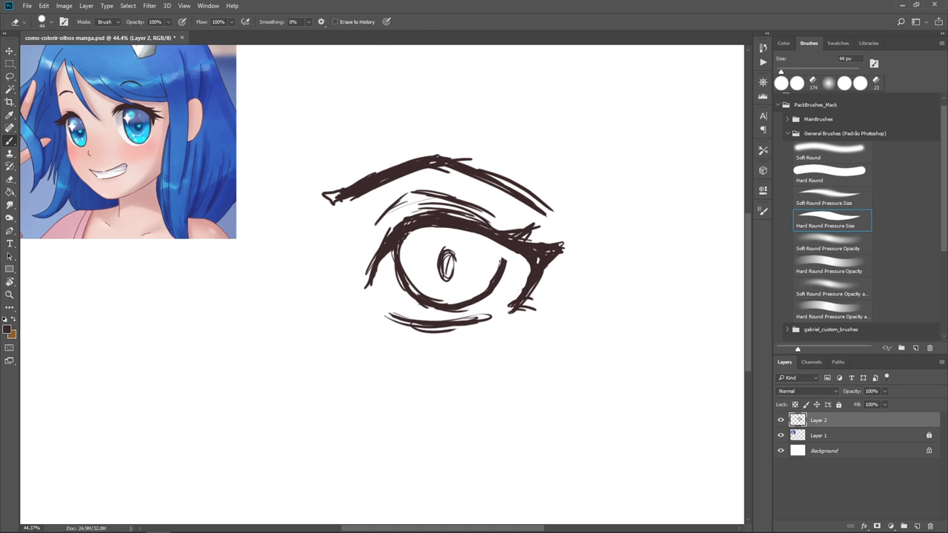
{"action": "mouse_move", "coordinate": [370, 229]}
{"action": "left_mouse_down"}
{"action": "mouse_move", "coordinate": [482, 207]}
{"action": "mouse_move", "coordinate": [511, 225]}
{"action": "left_mouse_up"}
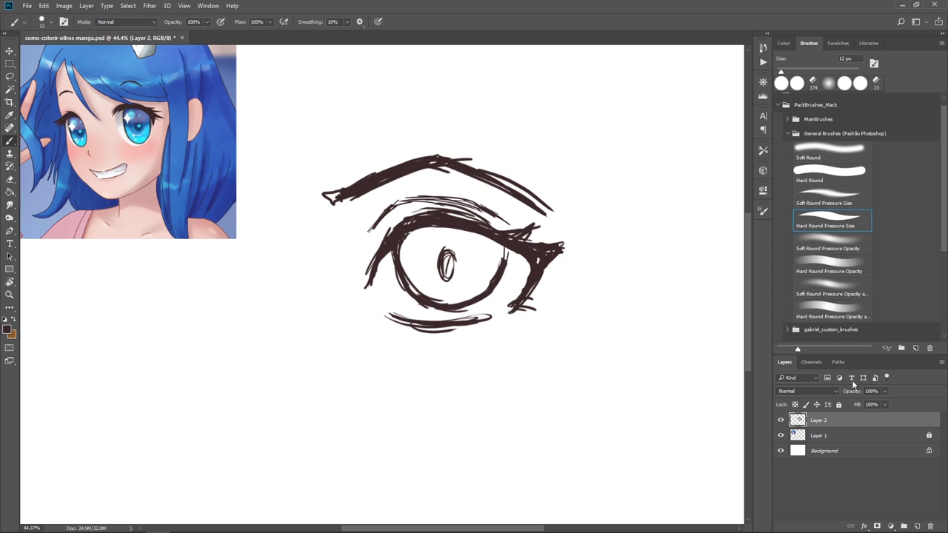
Rename Layer 2 to 'sketch' and add a new layer named 'lineart' above it
{"action": "double_click", "coordinate": [812, 421]}
{"action": "type", "text": "sketch"}
{"action": "key", "text": "Return"}
{"action": "left_click", "coordinate": [916, 526]}
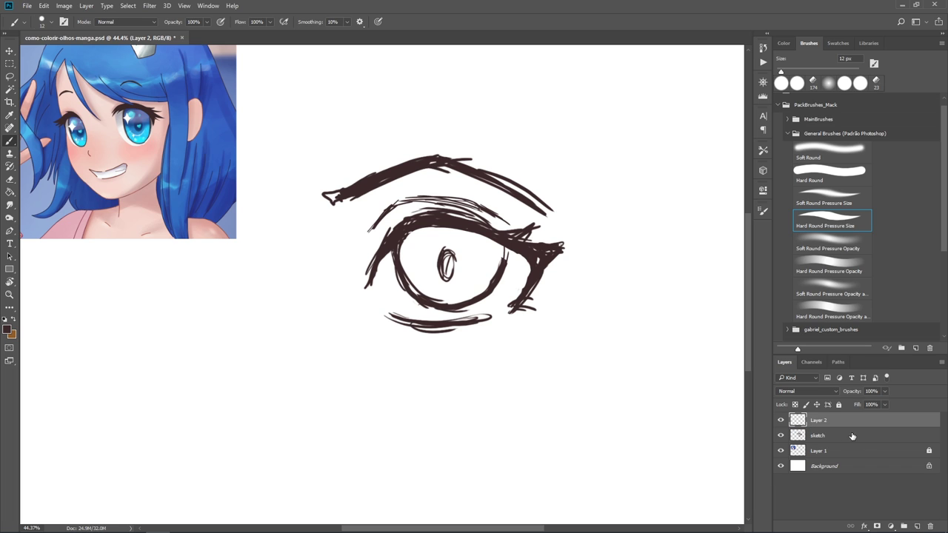
{"action": "double_click", "coordinate": [817, 421]}
{"action": "type", "text": "lineart"}
{"action": "key", "text": "Return"}
Set the sketch layer to 10% opacity, lock it fully, and reselect lineart
{"action": "left_click", "coordinate": [813, 437]}
{"action": "left_click", "coordinate": [885, 392]}
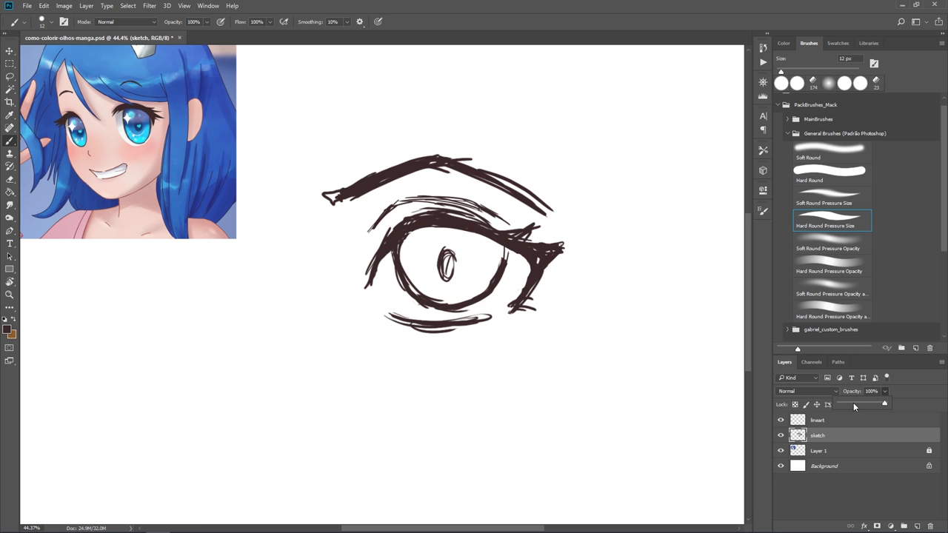
{"action": "left_click_drag", "start_coordinate": [849, 403], "coordinate": [873, 403]}
{"action": "left_click", "coordinate": [884, 392]}
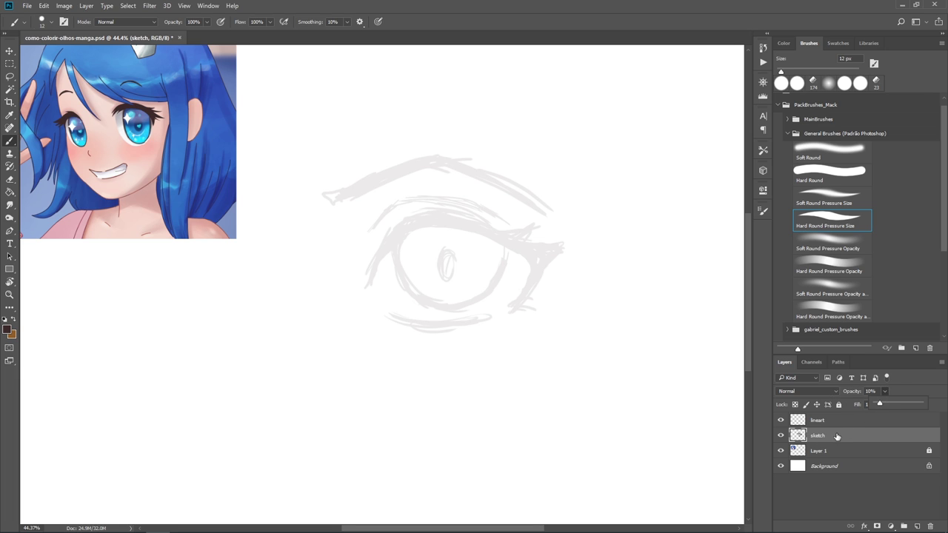
{"action": "left_click", "coordinate": [837, 408]}
{"action": "left_click", "coordinate": [838, 406]}
{"action": "left_click", "coordinate": [817, 420]}
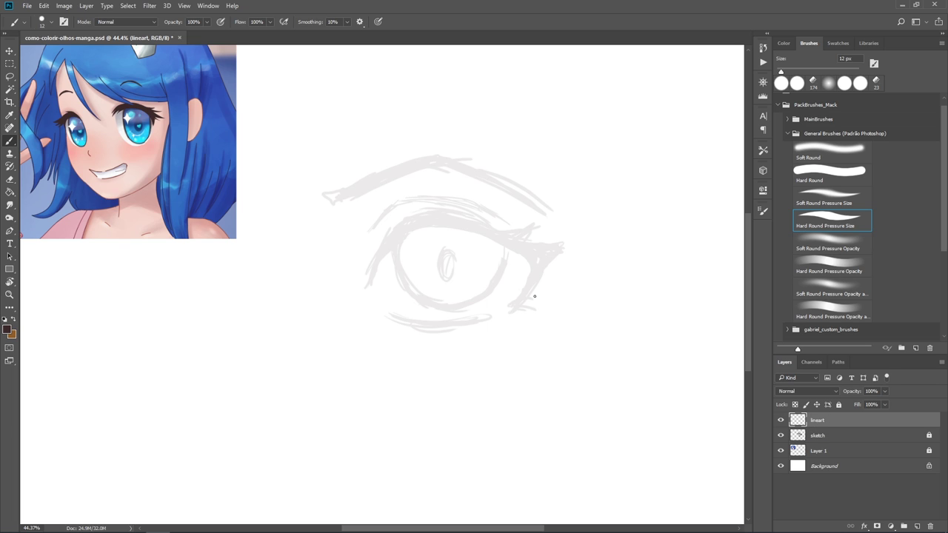
Ink the eye's left corner line, redoing the stroke until it looks clean
{"action": "left_click_drag", "start_coordinate": [395, 222], "coordinate": [368, 276]}
{"action": "key", "text": "ctrl+z"}
{"action": "left_click_drag", "start_coordinate": [390, 234], "coordinate": [366, 277]}
{"action": "key", "text": "ctrl+z"}
{"action": "left_click_drag", "start_coordinate": [389, 234], "coordinate": [365, 275]}
{"action": "key", "text": "ctrl+z"}
{"action": "left_click_drag", "start_coordinate": [390, 233], "coordinate": [368, 271]}
{"action": "left_click_drag", "start_coordinate": [392, 232], "coordinate": [367, 272]}
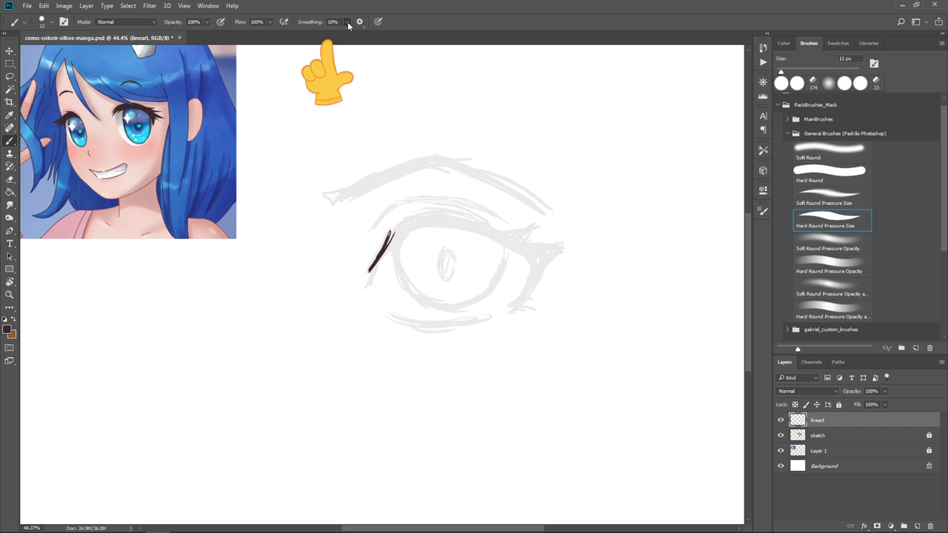
Set brush smoothing to 16% and ink the upper eyelid line
{"action": "left_click", "coordinate": [347, 22]}
{"action": "left_click_drag", "start_coordinate": [346, 35], "coordinate": [349, 36]}
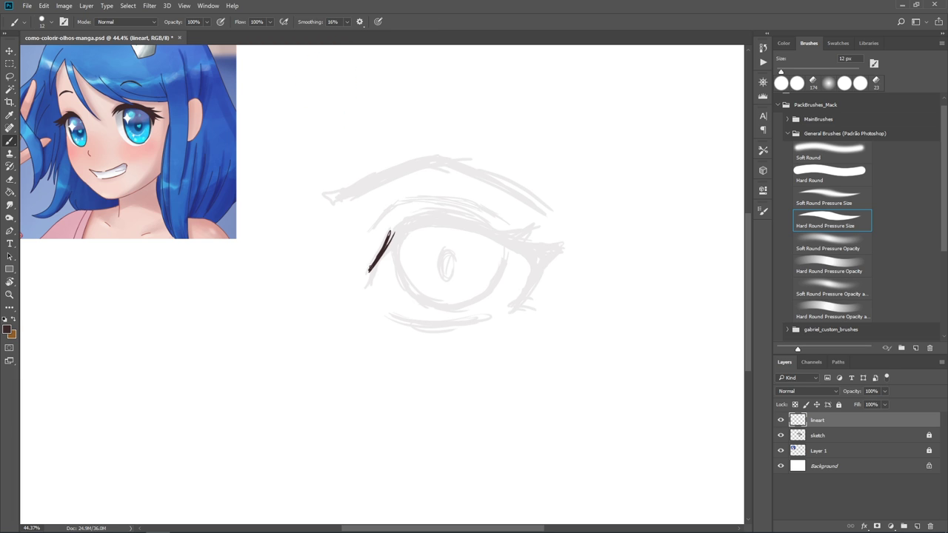
{"action": "mouse_move", "coordinate": [369, 270]}
{"action": "left_mouse_down"}
{"action": "mouse_move", "coordinate": [393, 230]}
{"action": "mouse_move", "coordinate": [455, 220]}
{"action": "left_mouse_up"}
{"action": "key", "text": "ctrl+z"}
{"action": "left_click_drag", "start_coordinate": [392, 228], "coordinate": [462, 221]}
{"action": "key", "text": "ctrl+z"}
{"action": "mouse_move", "coordinate": [401, 226]}
{"action": "left_mouse_down"}
{"action": "mouse_move", "coordinate": [452, 221]}
{"action": "mouse_move", "coordinate": [407, 221]}
{"action": "left_mouse_up"}
Extend the upper lid to the outer corner, shaping the lash tip and small lashes
{"action": "key", "text": "e"}
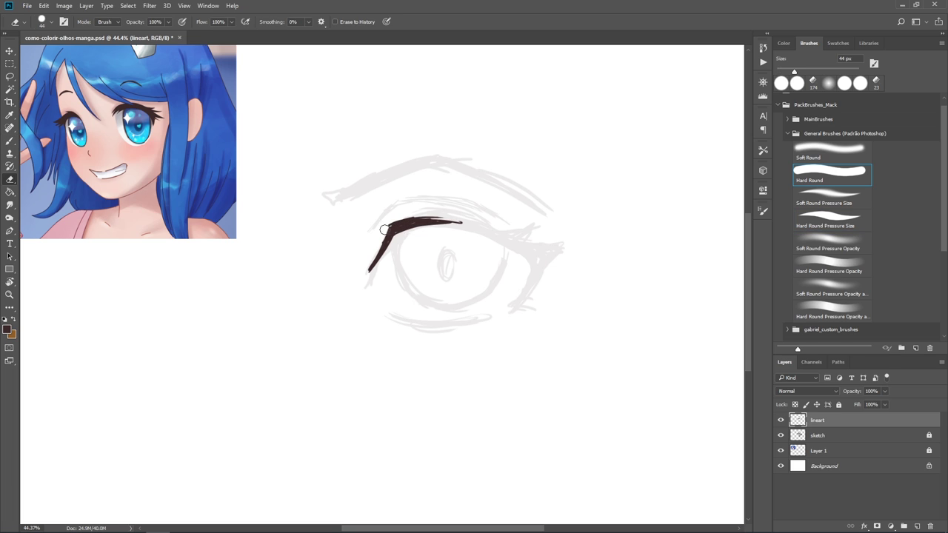
{"action": "mouse_move", "coordinate": [375, 261]}
{"action": "left_mouse_down"}
{"action": "mouse_move", "coordinate": [387, 235]}
{"action": "mouse_move", "coordinate": [368, 268]}
{"action": "left_mouse_up"}
{"action": "key", "text": "b"}
{"action": "key", "text": "ctrl+z"}
{"action": "left_click_drag", "start_coordinate": [390, 222], "coordinate": [498, 231]}
{"action": "mouse_move", "coordinate": [421, 221]}
{"action": "left_mouse_down"}
{"action": "mouse_move", "coordinate": [527, 228]}
{"action": "mouse_move", "coordinate": [532, 239]}
{"action": "mouse_move", "coordinate": [533, 219]}
{"action": "mouse_move", "coordinate": [528, 259]}
{"action": "mouse_move", "coordinate": [563, 237]}
{"action": "mouse_move", "coordinate": [527, 260]}
{"action": "mouse_move", "coordinate": [506, 303]}
{"action": "left_mouse_up"}
{"action": "key", "text": "ctrl+z"}
{"action": "key", "text": "e"}
{"action": "left_click_drag", "start_coordinate": [527, 256], "coordinate": [509, 300]}
{"action": "key", "text": "b"}
{"action": "left_click_drag", "start_coordinate": [486, 225], "coordinate": [534, 237]}
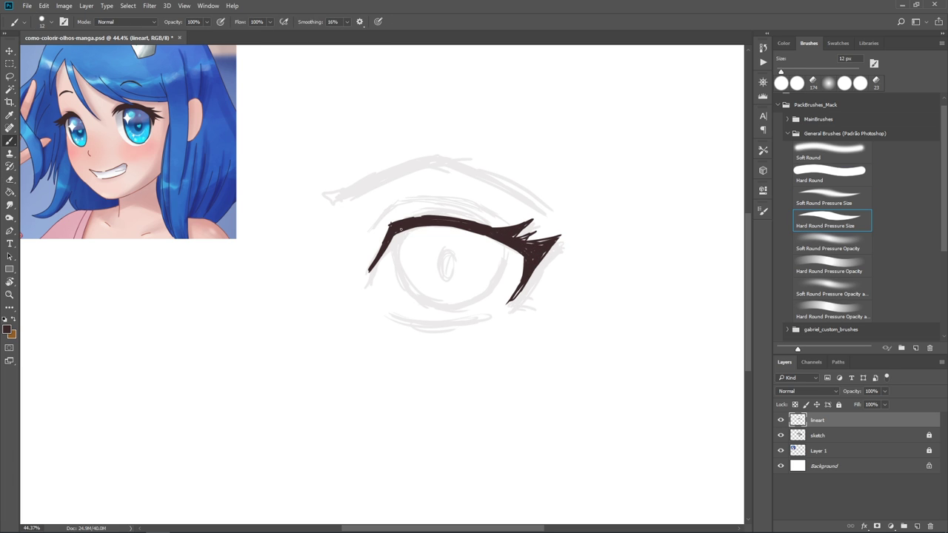
Ink the crease, lower lid, eye contour, pupil, eyebrow outline and outer-corner lash fill
{"action": "left_click_drag", "start_coordinate": [370, 222], "coordinate": [406, 202]}
{"action": "left_click_drag", "start_coordinate": [424, 200], "coordinate": [498, 219]}
{"action": "left_click_drag", "start_coordinate": [393, 310], "coordinate": [490, 314]}
{"action": "mouse_move", "coordinate": [400, 231]}
{"action": "left_mouse_down"}
{"action": "mouse_move", "coordinate": [419, 299]}
{"action": "mouse_move", "coordinate": [507, 246]}
{"action": "mouse_move", "coordinate": [436, 305]}
{"action": "mouse_move", "coordinate": [404, 256]}
{"action": "mouse_move", "coordinate": [447, 252]}
{"action": "left_mouse_up"}
{"action": "key", "text": "e"}
{"action": "key", "text": "b"}
{"action": "mouse_move", "coordinate": [325, 198]}
{"action": "left_mouse_down"}
{"action": "mouse_move", "coordinate": [426, 158]}
{"action": "mouse_move", "coordinate": [422, 172]}
{"action": "mouse_move", "coordinate": [537, 197]}
{"action": "left_mouse_up"}
{"action": "key", "text": "ctrl+z"}
{"action": "mouse_move", "coordinate": [436, 157]}
{"action": "left_mouse_down"}
{"action": "mouse_move", "coordinate": [556, 205]}
{"action": "mouse_move", "coordinate": [505, 236]}
{"action": "mouse_move", "coordinate": [522, 215]}
{"action": "left_mouse_up"}
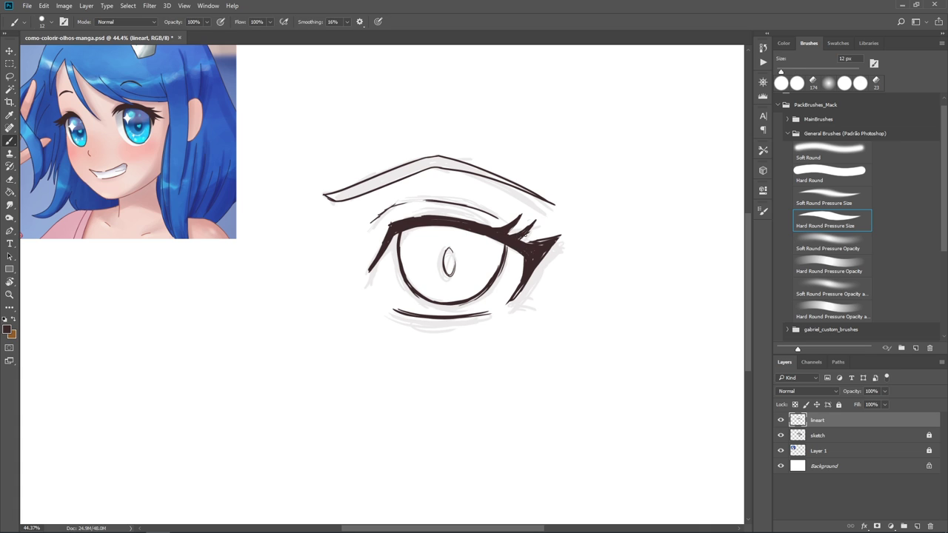
{"action": "left_click_drag", "start_coordinate": [523, 260], "coordinate": [513, 300]}
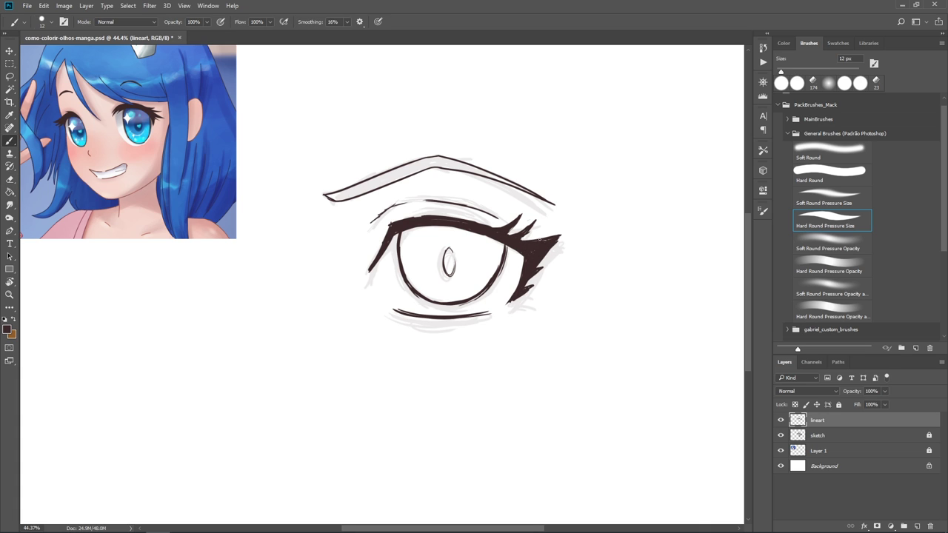
{"action": "left_click_drag", "start_coordinate": [521, 268], "coordinate": [504, 310]}
Hide the sketch layer and add a cor-base layer below lineart
{"action": "left_click", "coordinate": [780, 435]}
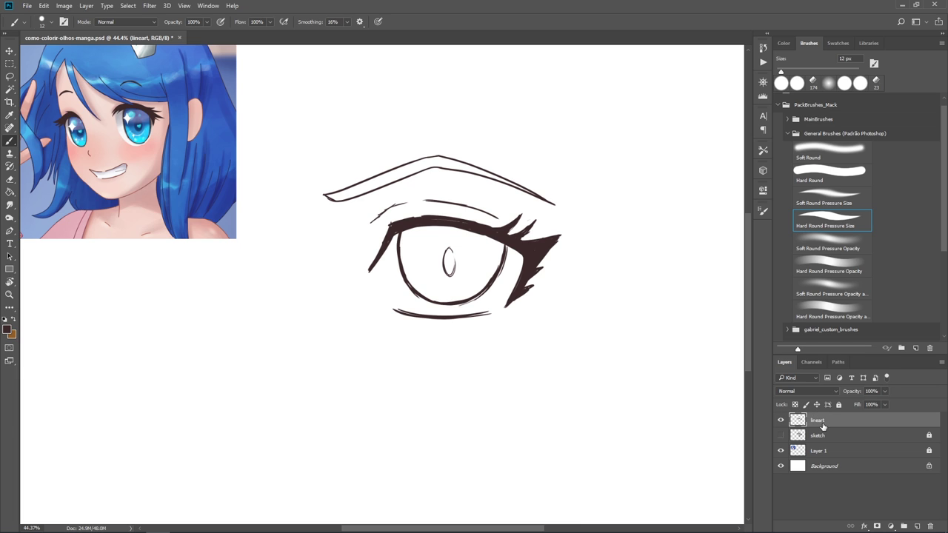
{"action": "left_click", "coordinate": [917, 525]}
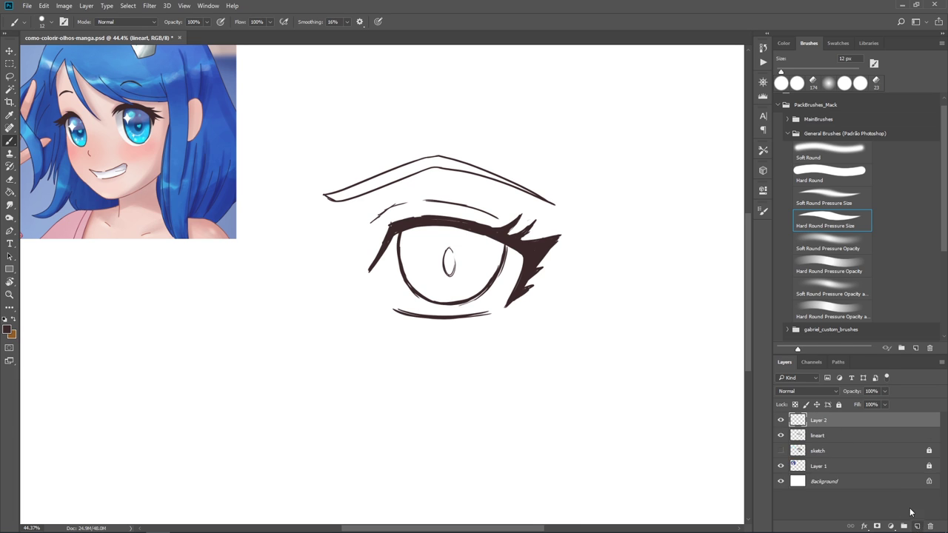
{"action": "double_click", "coordinate": [818, 420]}
{"action": "type", "text": "cor-base"}
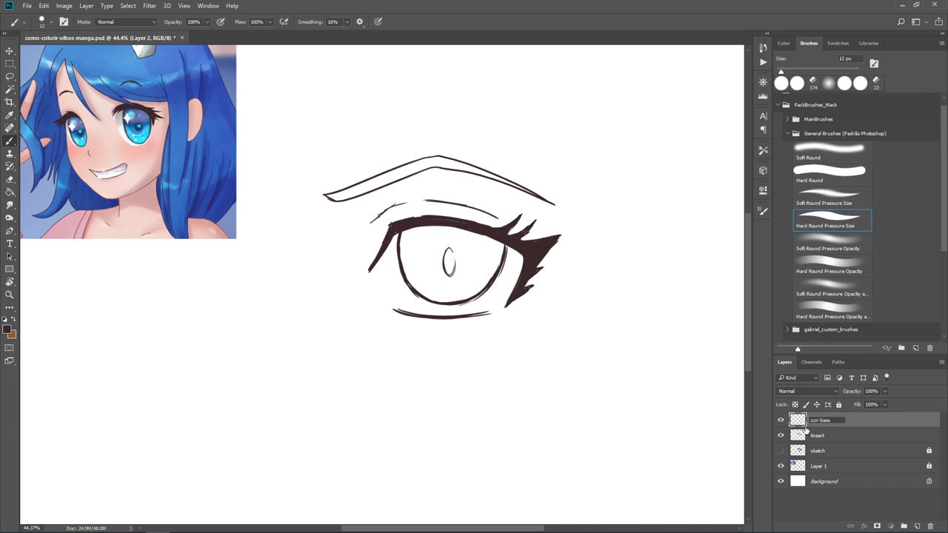
{"action": "key", "text": "Return"}
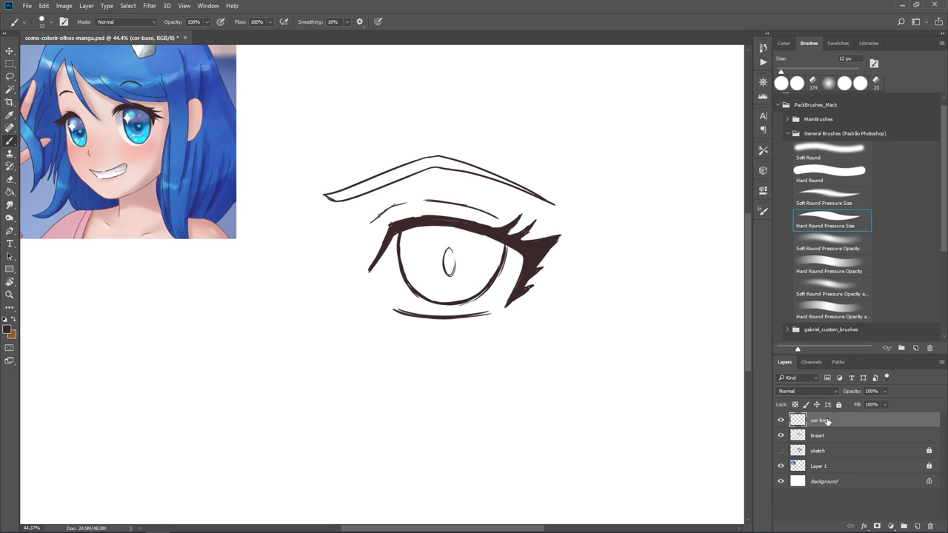
{"action": "left_click_drag", "start_coordinate": [827, 421], "coordinate": [826, 441]}
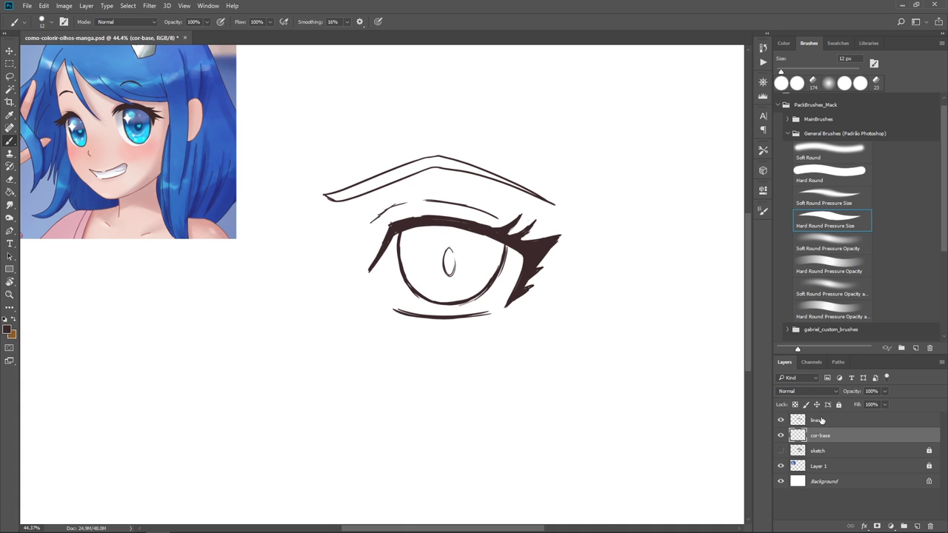
Lock the lineart layer, make cor-base active, and choose the Hard Round brush
{"action": "left_click", "coordinate": [820, 421]}
{"action": "left_click", "coordinate": [839, 404]}
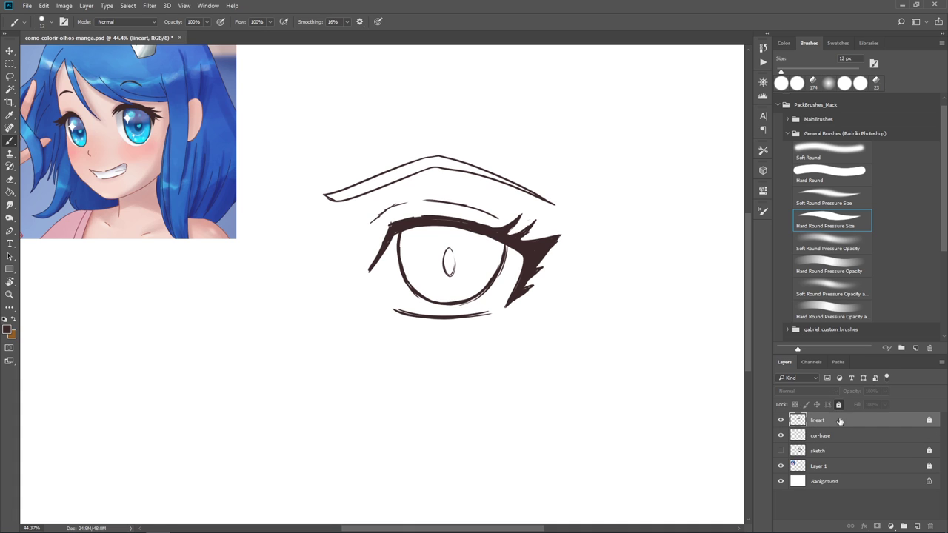
{"action": "left_click", "coordinate": [822, 435]}
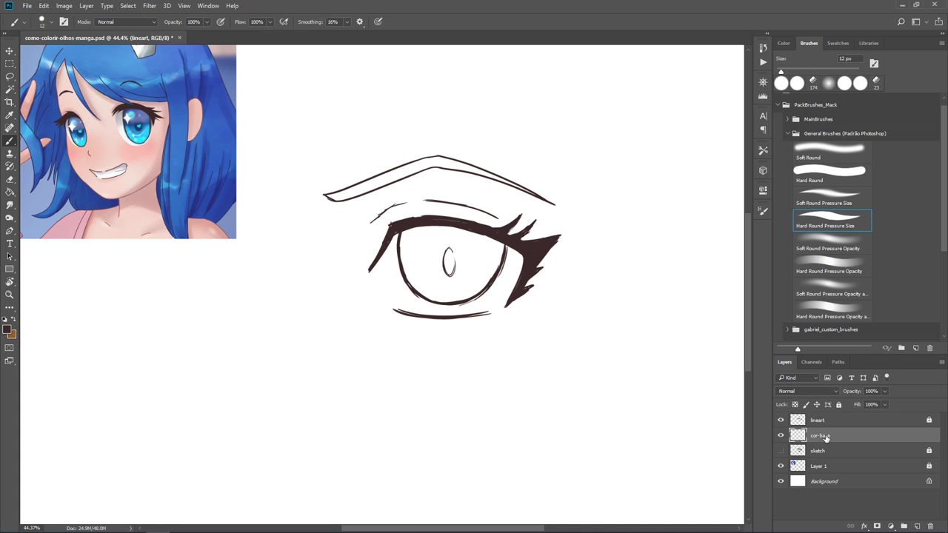
{"action": "left_click", "coordinate": [826, 171]}
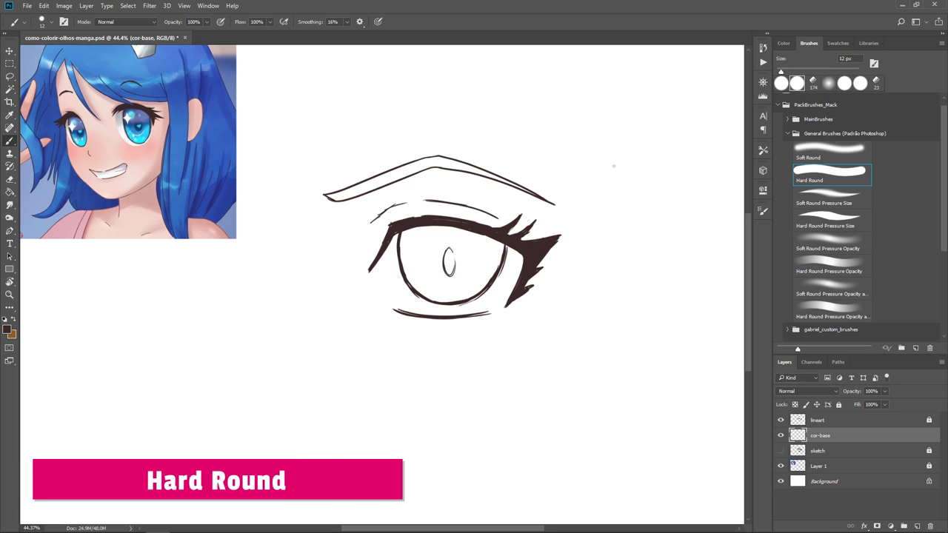
{"action": "right_click", "coordinate": [447, 159]}
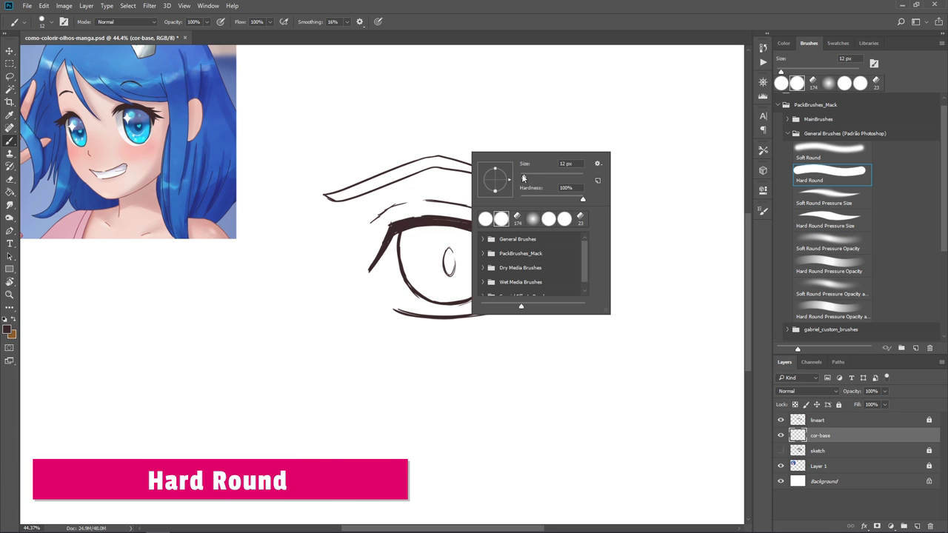
Set the brush to 100 px and paint skin pink left of the eye and over the crease
{"action": "left_click_drag", "start_coordinate": [528, 179], "coordinate": [537, 178]}
{"action": "left_click", "coordinate": [551, 21]}
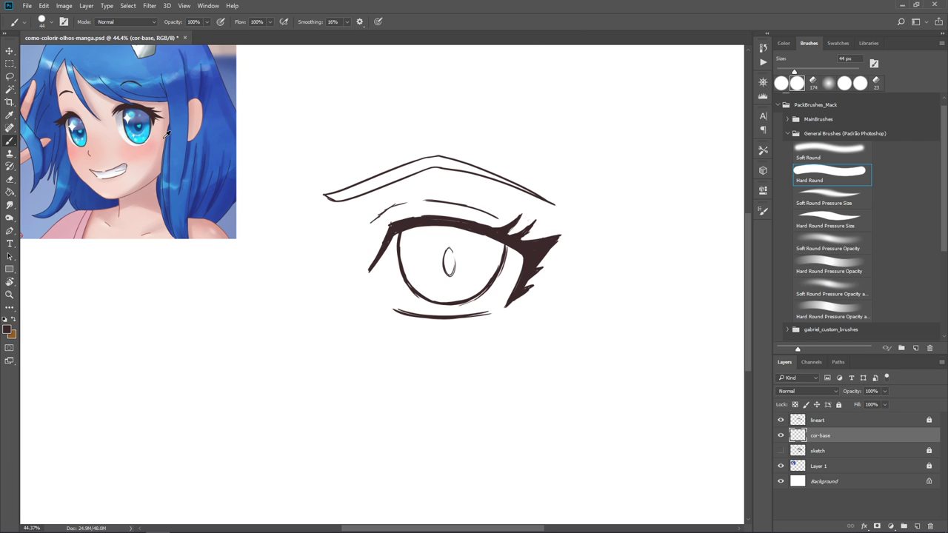
{"action": "left_click", "coordinate": [109, 125], "text": "alt"}
{"action": "left_click_drag", "start_coordinate": [398, 241], "coordinate": [371, 278]}
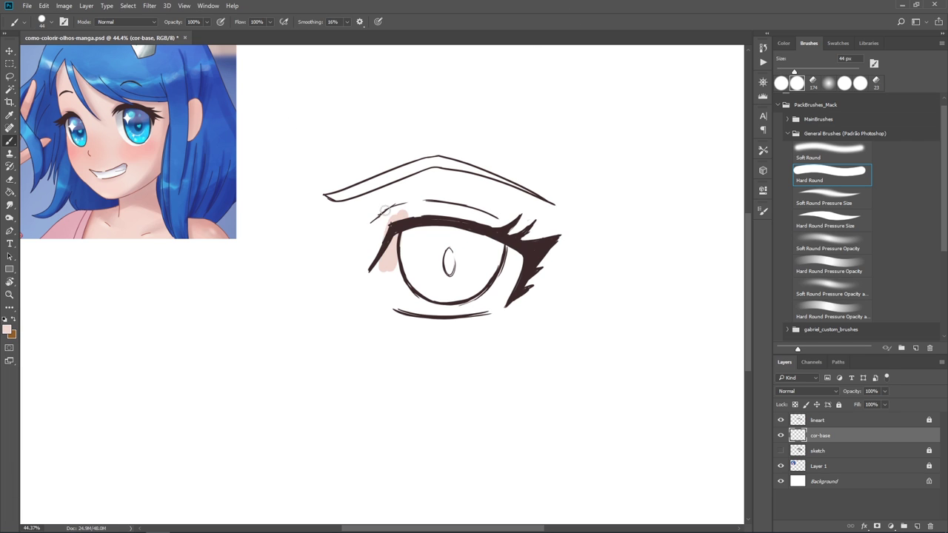
{"action": "right_click", "coordinate": [353, 190]}
{"action": "left_click_drag", "start_coordinate": [438, 201], "coordinate": [448, 214]}
{"action": "key", "text": "Return"}
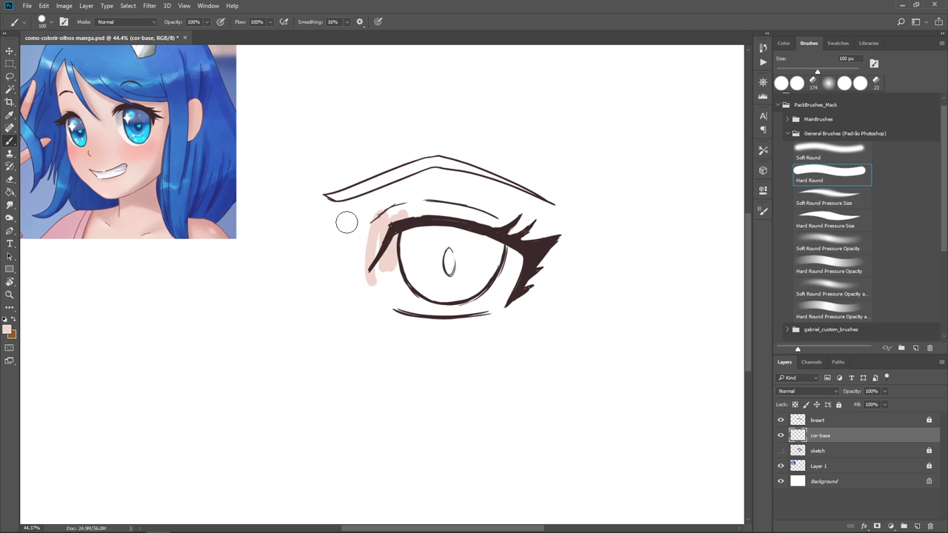
{"action": "mouse_move", "coordinate": [348, 217]}
{"action": "left_mouse_down"}
{"action": "mouse_move", "coordinate": [370, 305]}
{"action": "mouse_move", "coordinate": [355, 187]}
{"action": "mouse_move", "coordinate": [391, 164]}
{"action": "left_mouse_up"}
{"action": "mouse_move", "coordinate": [471, 148]}
{"action": "left_mouse_down"}
{"action": "mouse_move", "coordinate": [385, 200]}
{"action": "mouse_move", "coordinate": [378, 284]}
{"action": "mouse_move", "coordinate": [414, 326]}
{"action": "mouse_move", "coordinate": [414, 244]}
{"action": "mouse_move", "coordinate": [482, 152]}
{"action": "mouse_move", "coordinate": [530, 215]}
{"action": "mouse_move", "coordinate": [466, 245]}
{"action": "mouse_move", "coordinate": [420, 290]}
{"action": "mouse_move", "coordinate": [481, 260]}
{"action": "mouse_move", "coordinate": [496, 308]}
{"action": "mouse_move", "coordinate": [483, 326]}
{"action": "mouse_move", "coordinate": [360, 303]}
{"action": "mouse_move", "coordinate": [333, 201]}
{"action": "mouse_move", "coordinate": [348, 170]}
{"action": "mouse_move", "coordinate": [520, 178]}
{"action": "mouse_move", "coordinate": [503, 330]}
{"action": "mouse_move", "coordinate": [370, 326]}
{"action": "left_mouse_up"}
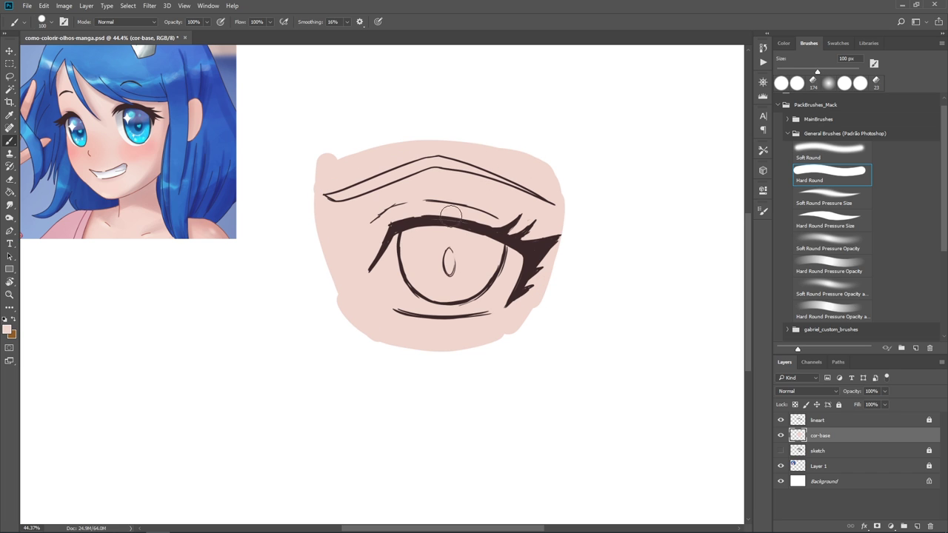
Extend the pink base along the left, top and bottom edges around the eye
{"action": "mouse_move", "coordinate": [331, 211]}
{"action": "left_mouse_down"}
{"action": "mouse_move", "coordinate": [321, 182]}
{"action": "mouse_move", "coordinate": [357, 321]}
{"action": "left_mouse_up"}
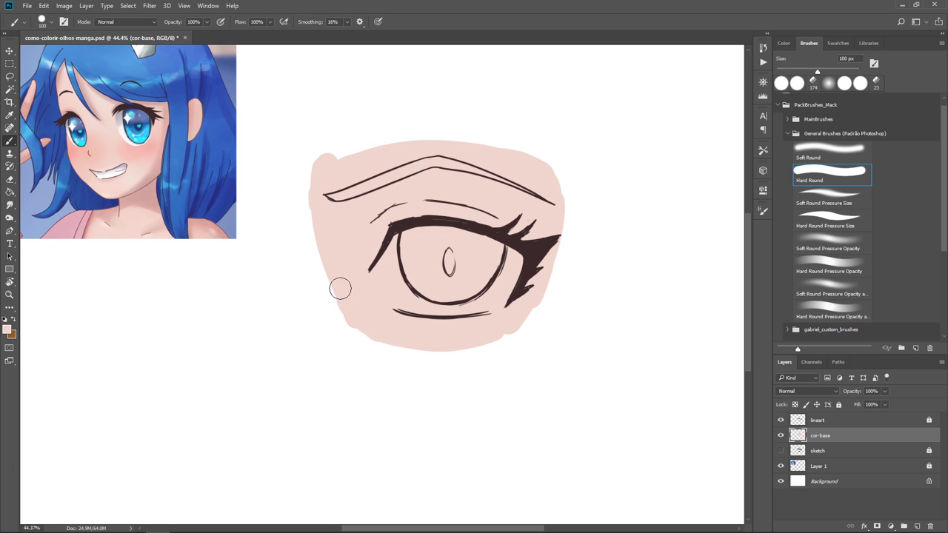
{"action": "mouse_move", "coordinate": [338, 286]}
{"action": "left_mouse_down"}
{"action": "mouse_move", "coordinate": [392, 333]}
{"action": "mouse_move", "coordinate": [484, 323]}
{"action": "mouse_move", "coordinate": [533, 299]}
{"action": "left_mouse_up"}
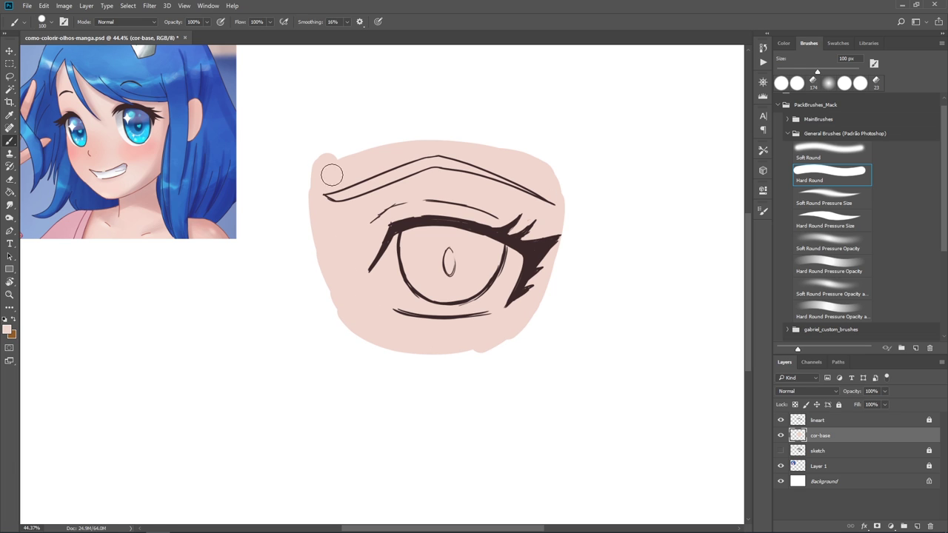
{"action": "mouse_move", "coordinate": [332, 170]}
{"action": "left_mouse_down"}
{"action": "mouse_move", "coordinate": [557, 215]}
{"action": "mouse_move", "coordinate": [501, 321]}
{"action": "mouse_move", "coordinate": [545, 174]}
{"action": "left_mouse_up"}
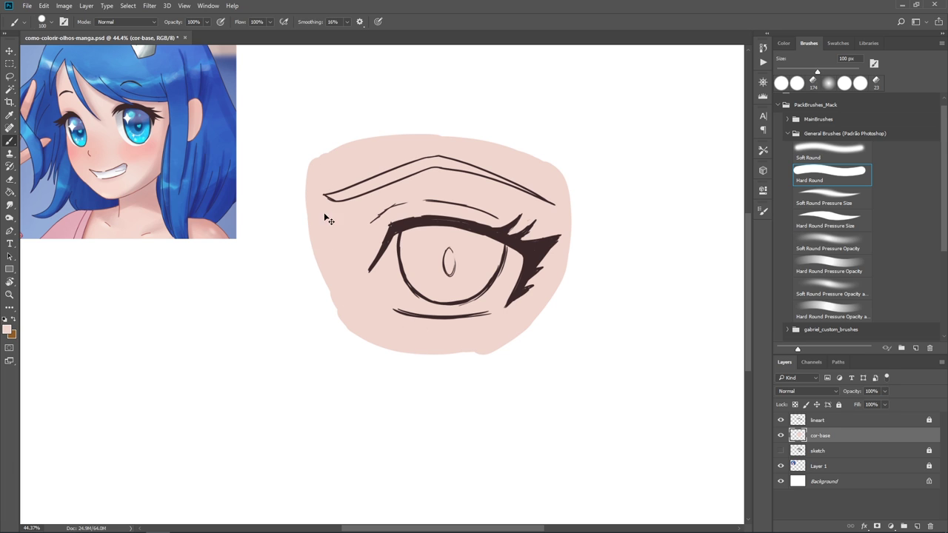
{"action": "left_click_drag", "start_coordinate": [321, 164], "coordinate": [333, 264]}
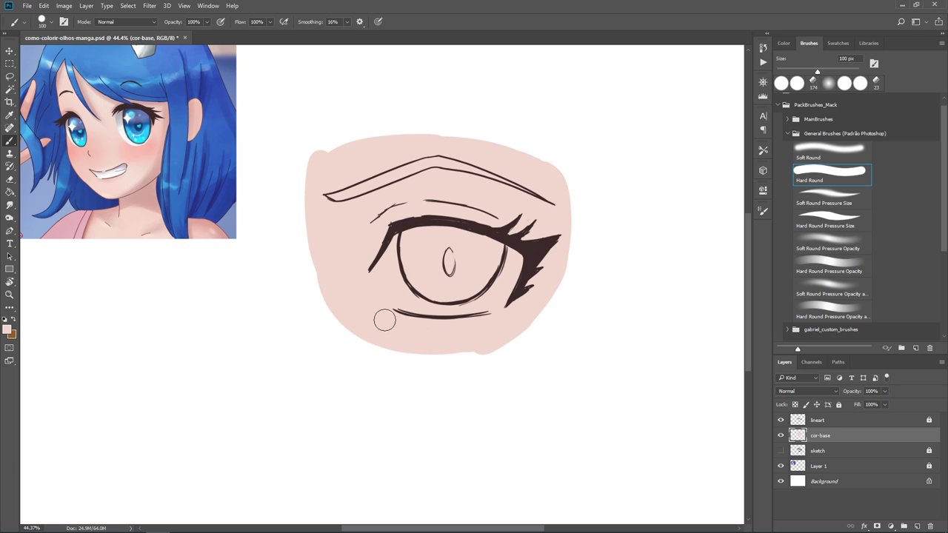
{"action": "mouse_move", "coordinate": [351, 319]}
{"action": "left_mouse_down"}
{"action": "mouse_move", "coordinate": [325, 285]}
{"action": "mouse_move", "coordinate": [444, 333]}
{"action": "mouse_move", "coordinate": [443, 343]}
{"action": "mouse_move", "coordinate": [478, 339]}
{"action": "left_mouse_up"}
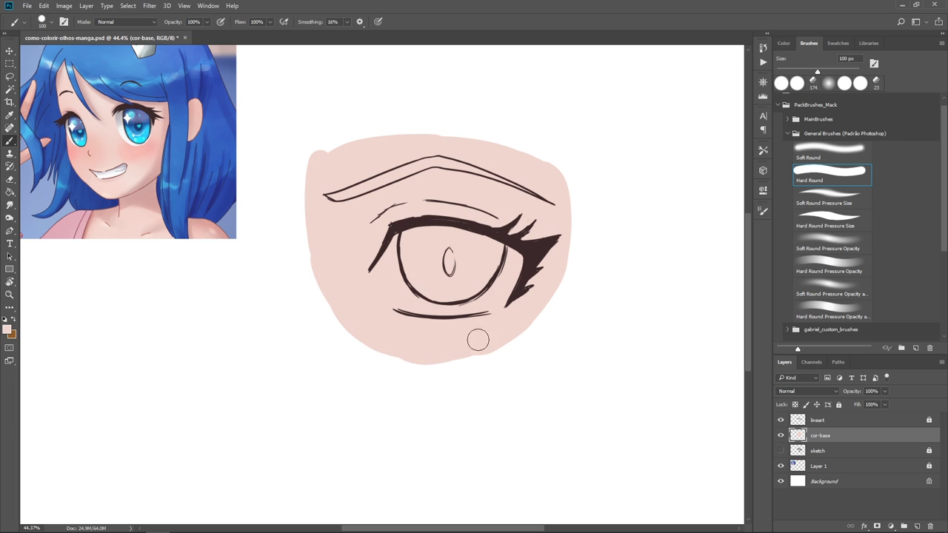
Sample dark brown from the reference, adjust its hue, and paint the eyebrow brown
{"action": "left_click", "coordinate": [783, 44]}
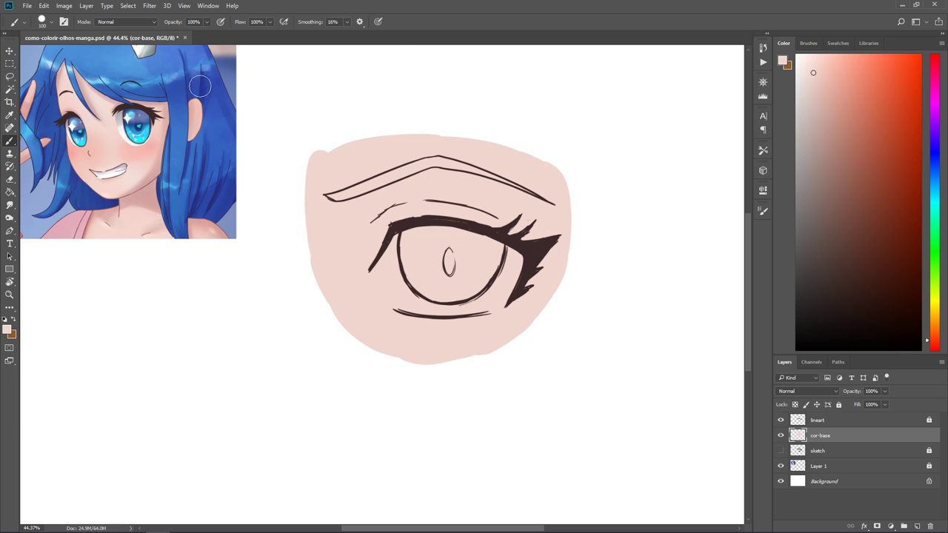
{"action": "left_click", "coordinate": [152, 110], "text": "alt"}
{"action": "right_click", "coordinate": [404, 146]}
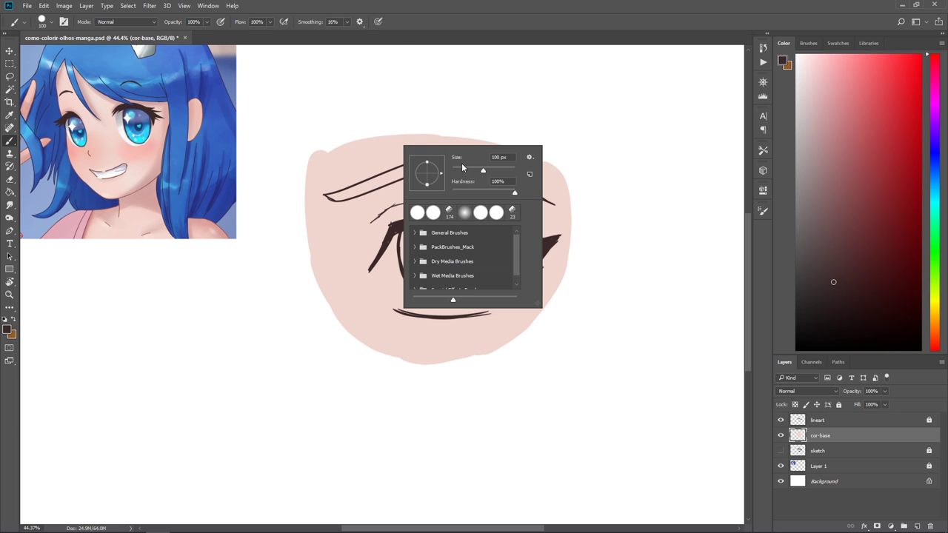
{"action": "left_click", "coordinate": [837, 294]}
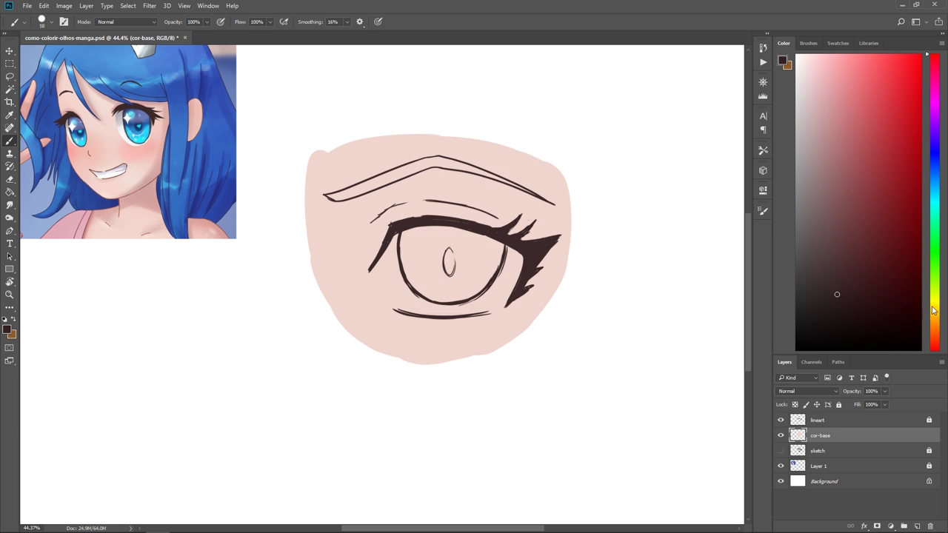
{"action": "left_click", "coordinate": [935, 317]}
{"action": "left_click", "coordinate": [843, 265]}
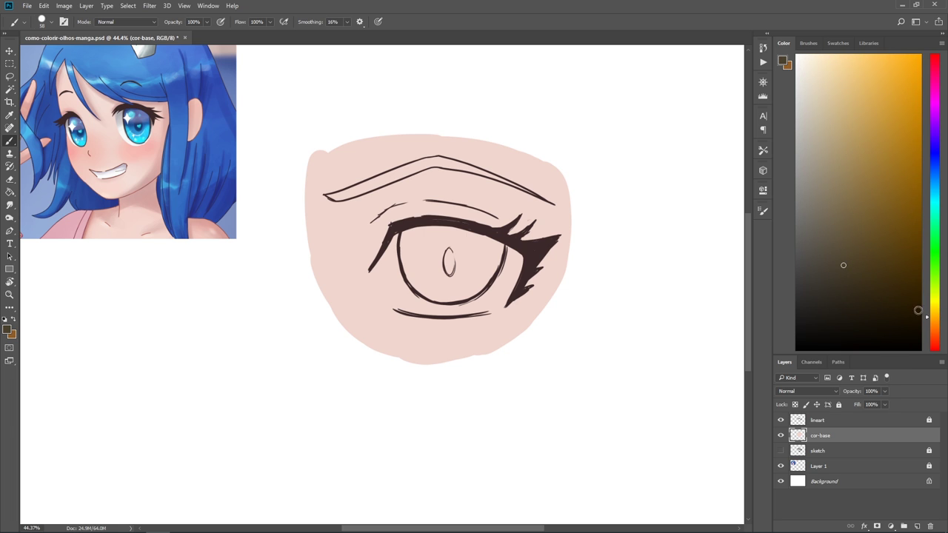
{"action": "left_click", "coordinate": [934, 323]}
{"action": "left_click_drag", "start_coordinate": [327, 197], "coordinate": [408, 170]}
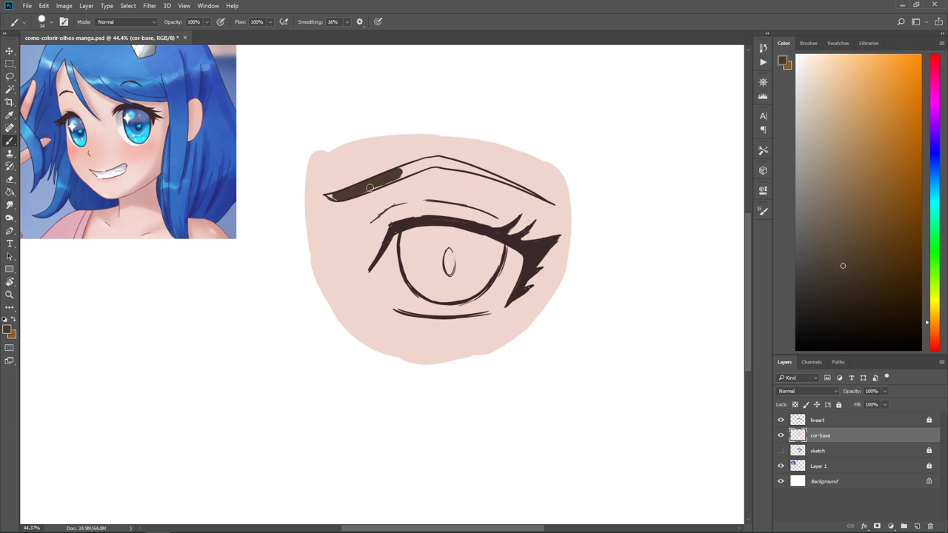
{"action": "mouse_move", "coordinate": [341, 197]}
{"action": "left_mouse_down"}
{"action": "mouse_move", "coordinate": [433, 159]}
{"action": "mouse_move", "coordinate": [554, 203]}
{"action": "left_mouse_up"}
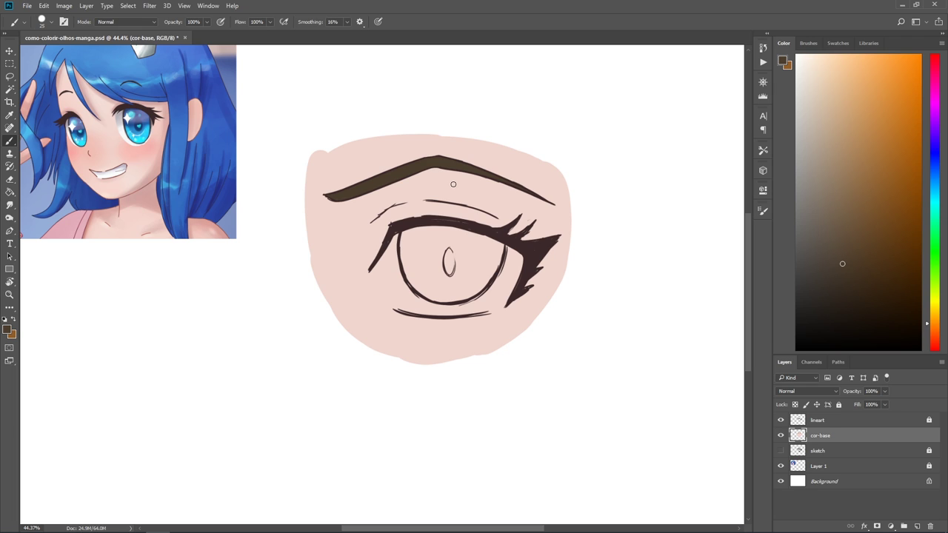
Pick a slightly darker off-white, enlarge the brush, and paint the eye white
{"action": "left_click", "coordinate": [797, 54]}
{"action": "mouse_move", "coordinate": [415, 242]}
{"action": "left_mouse_down"}
{"action": "mouse_move", "coordinate": [391, 278]}
{"action": "mouse_move", "coordinate": [410, 271]}
{"action": "mouse_move", "coordinate": [409, 239]}
{"action": "left_mouse_up"}
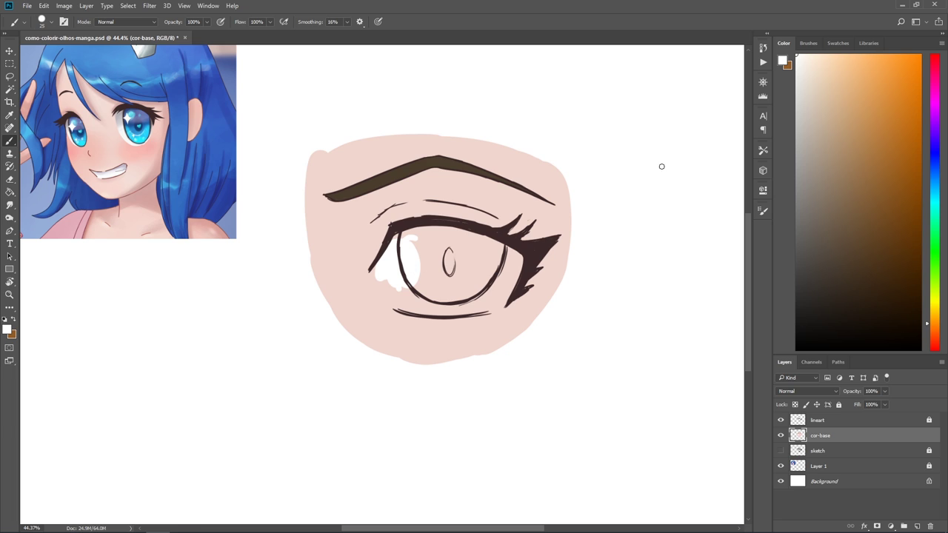
{"action": "key", "text": "ctrl+z"}
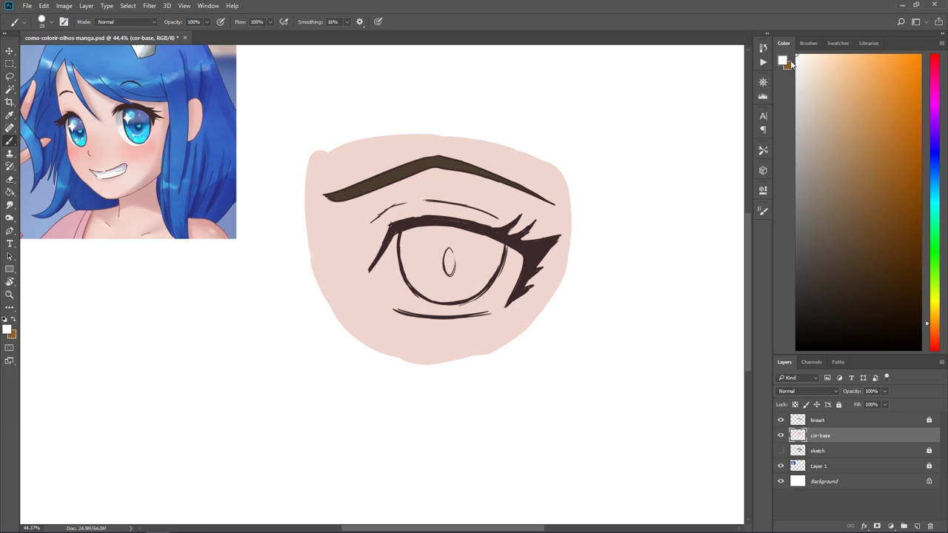
{"action": "left_click", "coordinate": [800, 75]}
{"action": "right_click", "coordinate": [406, 242]}
{"action": "left_click_drag", "start_coordinate": [468, 268], "coordinate": [480, 268]}
{"action": "mouse_move", "coordinate": [404, 233]}
{"action": "left_mouse_down"}
{"action": "mouse_move", "coordinate": [381, 281]}
{"action": "mouse_move", "coordinate": [407, 248]}
{"action": "mouse_move", "coordinate": [410, 297]}
{"action": "mouse_move", "coordinate": [382, 273]}
{"action": "mouse_move", "coordinate": [405, 266]}
{"action": "mouse_move", "coordinate": [375, 268]}
{"action": "mouse_move", "coordinate": [425, 228]}
{"action": "mouse_move", "coordinate": [508, 259]}
{"action": "mouse_move", "coordinate": [402, 289]}
{"action": "mouse_move", "coordinate": [371, 279]}
{"action": "mouse_move", "coordinate": [462, 265]}
{"action": "mouse_move", "coordinate": [441, 311]}
{"action": "mouse_move", "coordinate": [485, 239]}
{"action": "mouse_move", "coordinate": [497, 301]}
{"action": "left_mouse_up"}
Sample the reference iris blue, fill the iris, then sample the pale eye-white tone
{"action": "left_click", "coordinate": [137, 123], "text": "alt"}
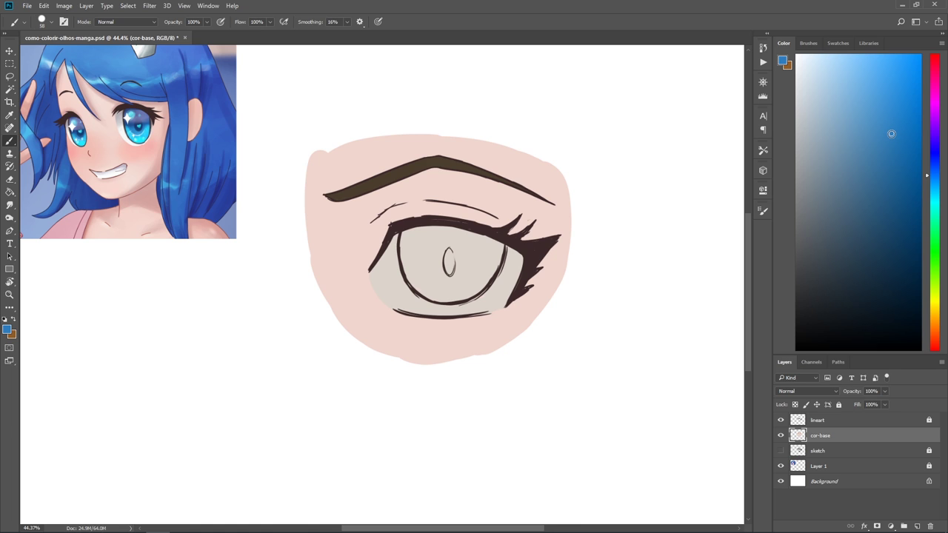
{"action": "mouse_move", "coordinate": [419, 225]}
{"action": "left_mouse_down"}
{"action": "mouse_move", "coordinate": [431, 235]}
{"action": "mouse_move", "coordinate": [429, 276]}
{"action": "mouse_move", "coordinate": [414, 256]}
{"action": "mouse_move", "coordinate": [407, 274]}
{"action": "mouse_move", "coordinate": [449, 262]}
{"action": "mouse_move", "coordinate": [444, 230]}
{"action": "mouse_move", "coordinate": [499, 239]}
{"action": "mouse_move", "coordinate": [466, 285]}
{"action": "mouse_move", "coordinate": [474, 274]}
{"action": "mouse_move", "coordinate": [436, 296]}
{"action": "mouse_move", "coordinate": [482, 277]}
{"action": "left_mouse_up"}
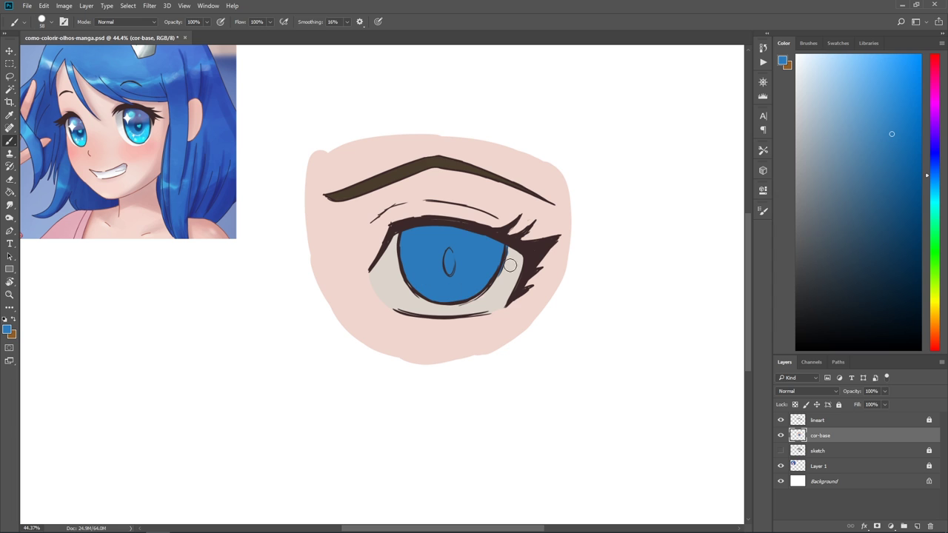
{"action": "left_click", "coordinate": [510, 265], "text": "alt"}
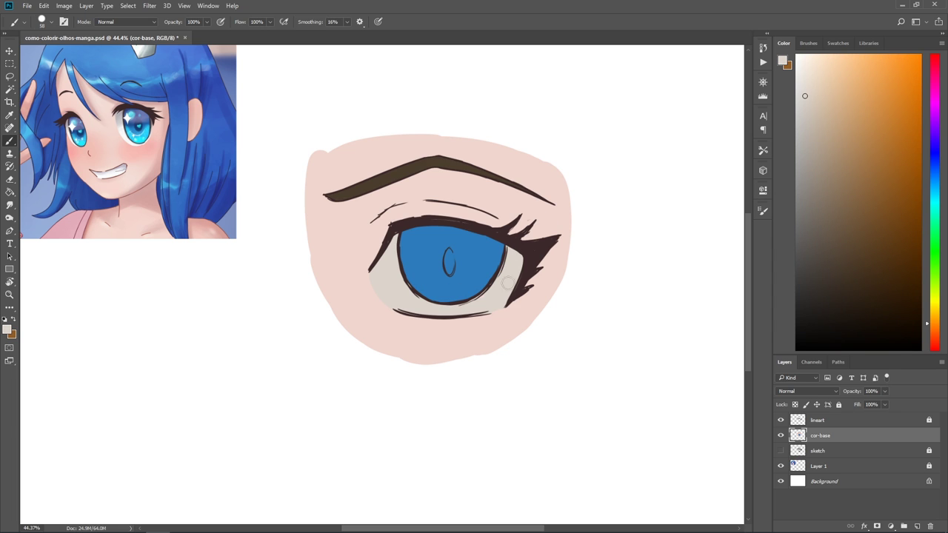
Save the document and set the foreground colour to a bright yellow
{"action": "key", "text": "ctrl+s"}
{"action": "left_click_drag", "start_coordinate": [856, 69], "coordinate": [843, 61]}
{"action": "left_click", "coordinate": [932, 301]}
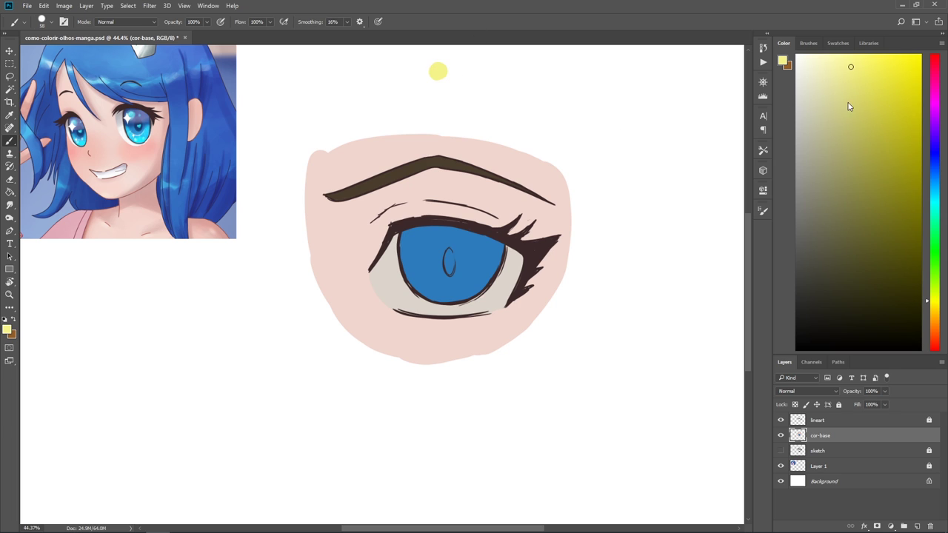
{"action": "left_click", "coordinate": [864, 63]}
{"action": "left_click", "coordinate": [932, 304]}
{"action": "left_click_drag", "start_coordinate": [932, 305], "coordinate": [932, 300]}
{"action": "left_click", "coordinate": [932, 304]}
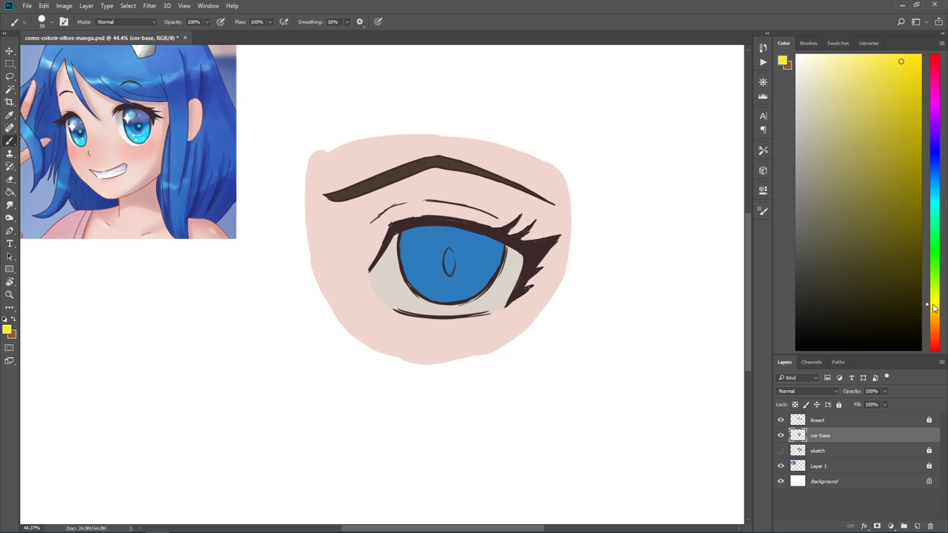
Paint a yellow sun with rays and a downward arrow above the eye
{"action": "left_click", "coordinate": [439, 67]}
{"action": "right_click", "coordinate": [493, 67]}
{"action": "left_click_drag", "start_coordinate": [449, 77], "coordinate": [462, 62]}
{"action": "left_click_drag", "start_coordinate": [439, 52], "coordinate": [439, 48]}
{"action": "left_click_drag", "start_coordinate": [424, 59], "coordinate": [444, 106]}
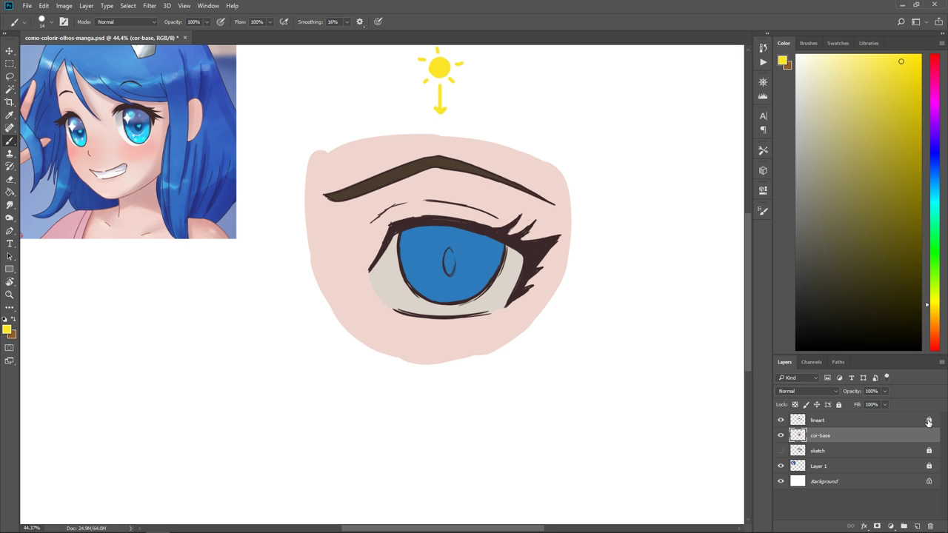
Move the eye lineart and sun down about 70 px, then make cor-base active again
{"action": "left_click", "coordinate": [825, 424], "text": "shift"}
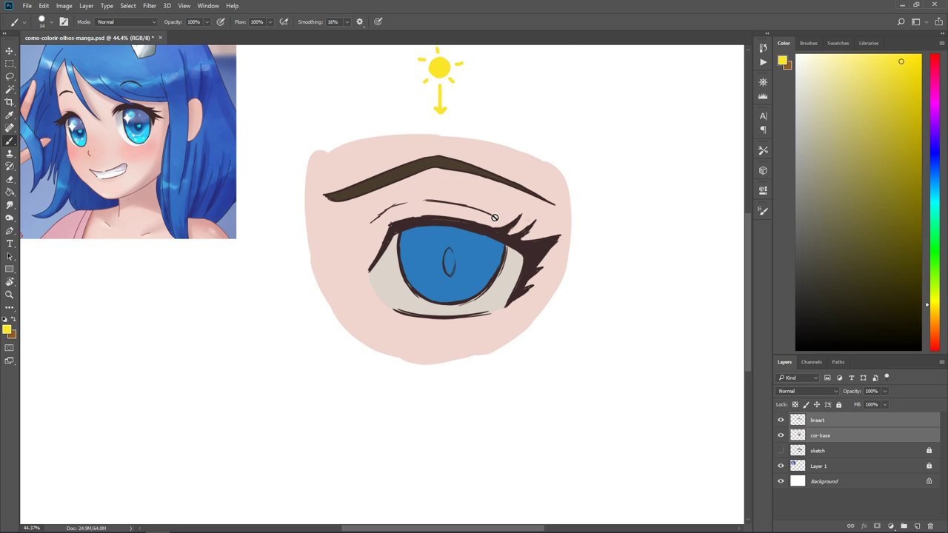
{"action": "key", "text": "v"}
{"action": "mouse_move", "coordinate": [448, 203]}
{"action": "left_mouse_down"}
{"action": "mouse_move", "coordinate": [441, 255]}
{"action": "mouse_move", "coordinate": [450, 253]}
{"action": "left_mouse_up"}
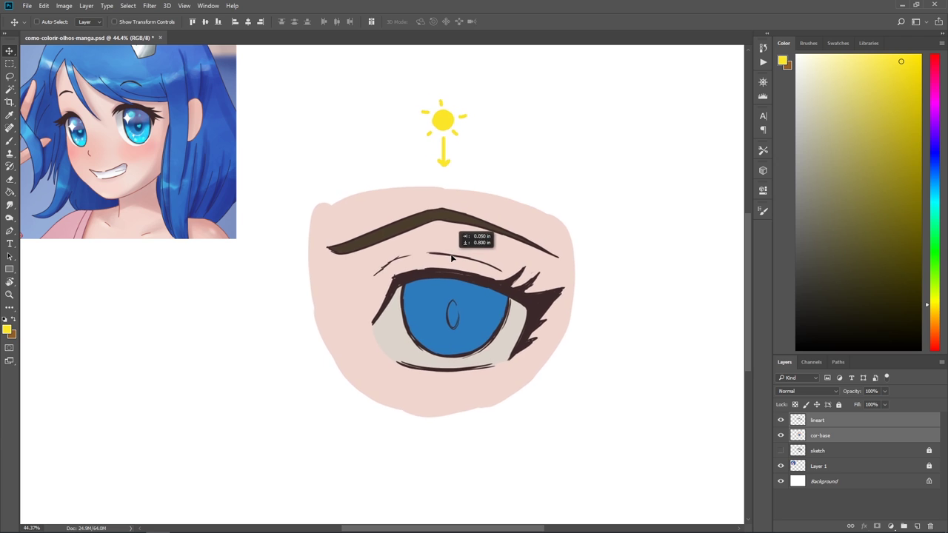
{"action": "left_click", "coordinate": [829, 420]}
{"action": "left_click", "coordinate": [838, 404]}
{"action": "left_click", "coordinate": [824, 437]}
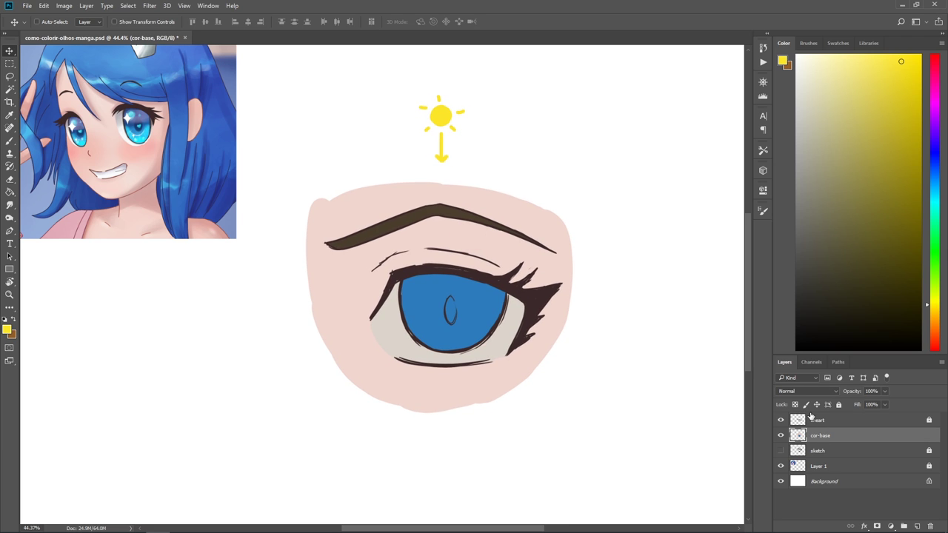
{"action": "key", "text": "b"}
{"action": "key", "text": "F5"}
{"action": "left_click", "coordinate": [463, 276], "text": "alt"}
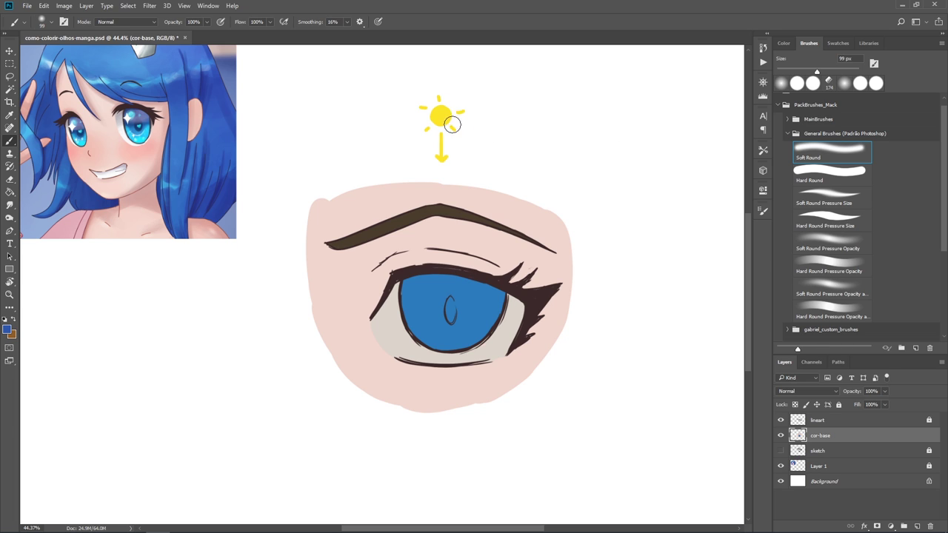
Try dark and cyan shading on the iris, undo it, and sample the flat iris blue
{"action": "left_click_drag", "start_coordinate": [400, 285], "coordinate": [496, 296]}
{"action": "left_click", "coordinate": [141, 133], "text": "alt"}
{"action": "left_click_drag", "start_coordinate": [424, 337], "coordinate": [488, 327]}
{"action": "left_click_drag", "start_coordinate": [415, 337], "coordinate": [465, 336]}
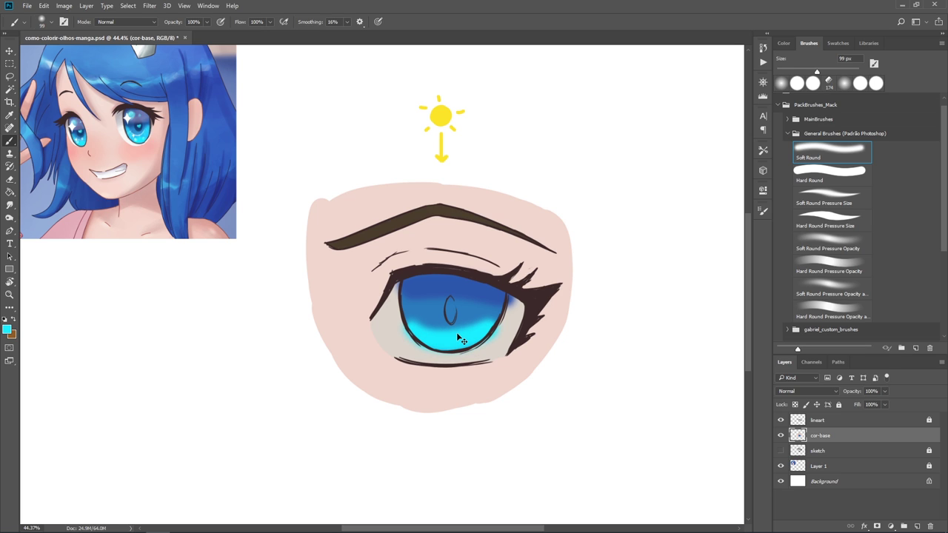
{"action": "key", "text": "ctrl+z"}
{"action": "key", "text": "ctrl+z"}
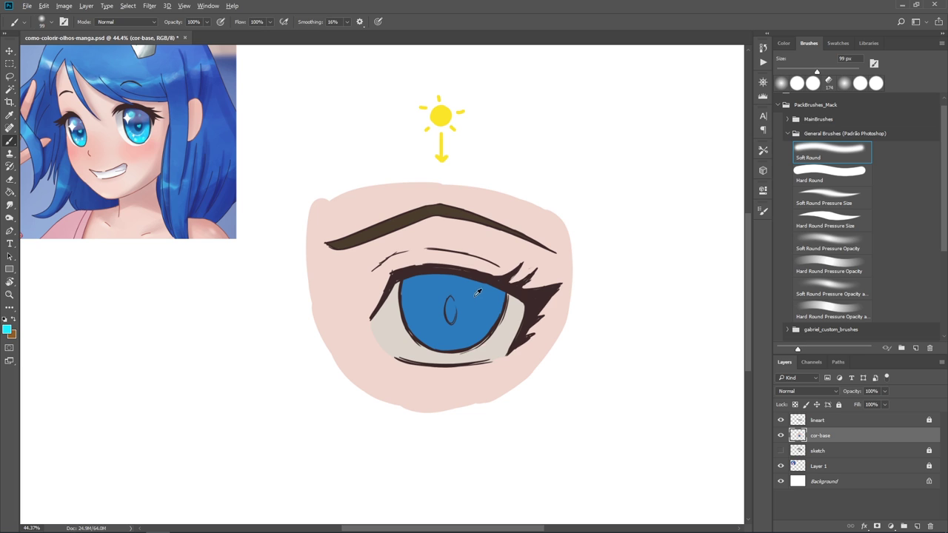
{"action": "left_click", "coordinate": [481, 299], "text": "alt"}
{"action": "left_click", "coordinate": [484, 302], "text": "alt"}
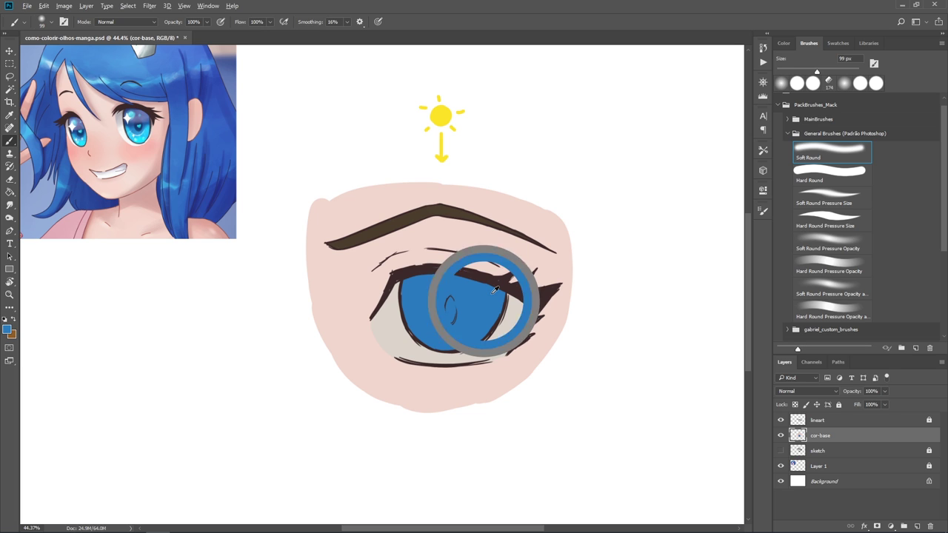
Test darker blue bands across the iris top, undo them, and add a layer above cor-base
{"action": "left_click", "coordinate": [783, 43]}
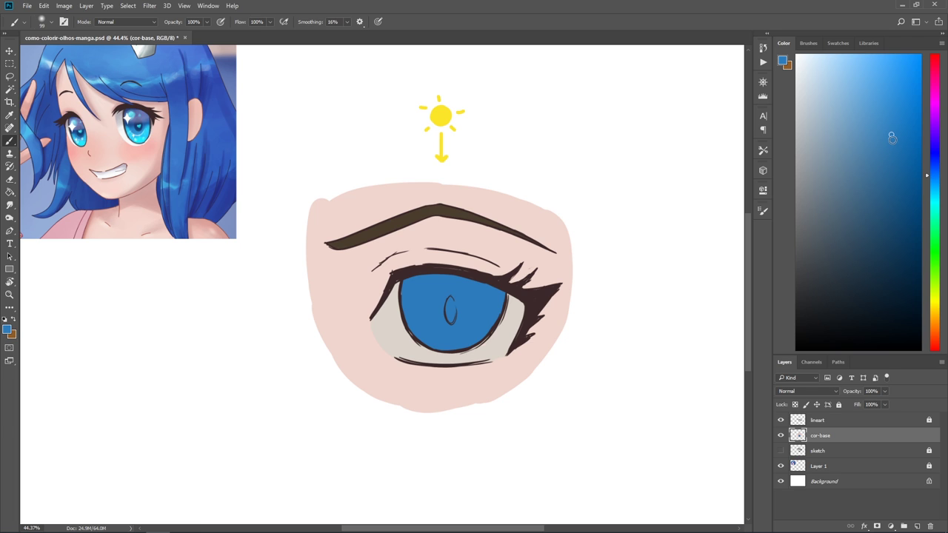
{"action": "left_click_drag", "start_coordinate": [892, 136], "coordinate": [891, 153]}
{"action": "mouse_move", "coordinate": [406, 276]}
{"action": "left_mouse_down"}
{"action": "mouse_move", "coordinate": [499, 273]}
{"action": "mouse_move", "coordinate": [511, 300]}
{"action": "left_mouse_up"}
{"action": "key", "text": "ctrl+z"}
{"action": "left_click", "coordinate": [902, 197]}
{"action": "left_click_drag", "start_coordinate": [405, 275], "coordinate": [506, 298]}
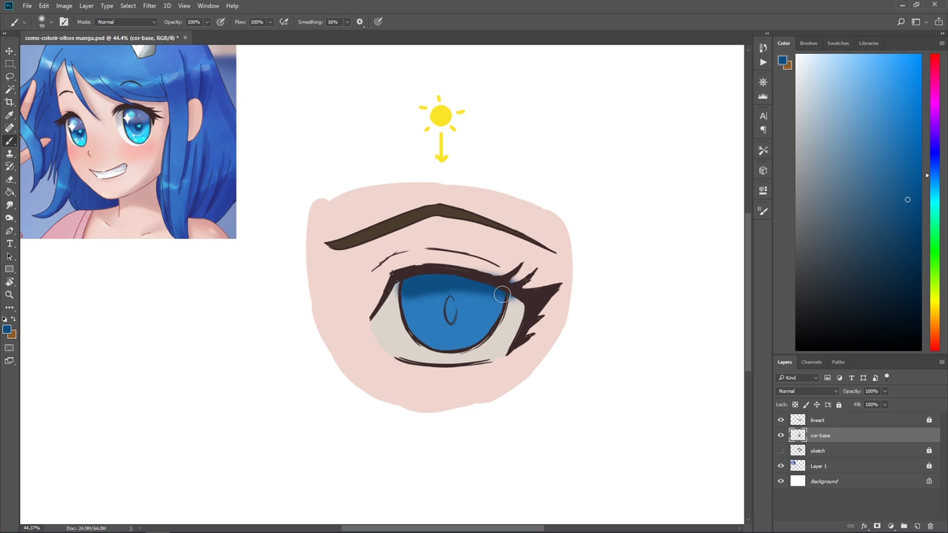
{"action": "key", "text": "ctrl+z"}
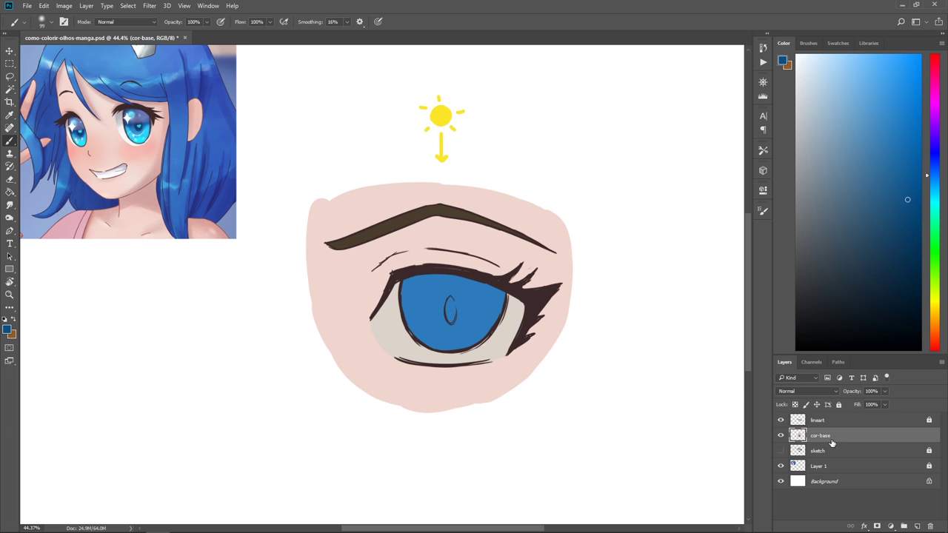
{"action": "left_click", "coordinate": [917, 526]}
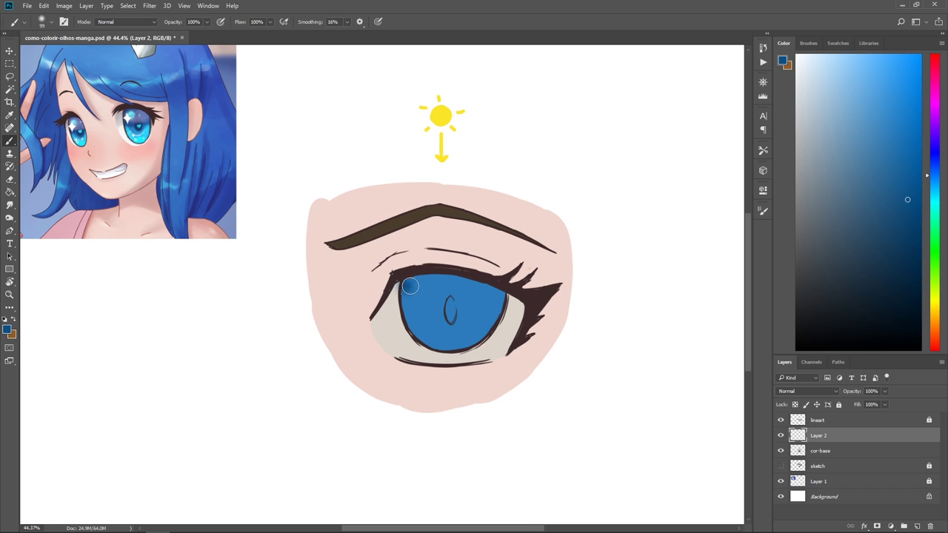
Set the Soft Round brush to 193 px and test a shadow stroke on the iris top
{"action": "left_click_drag", "start_coordinate": [410, 286], "coordinate": [506, 303]}
{"action": "key", "text": "ctrl+z"}
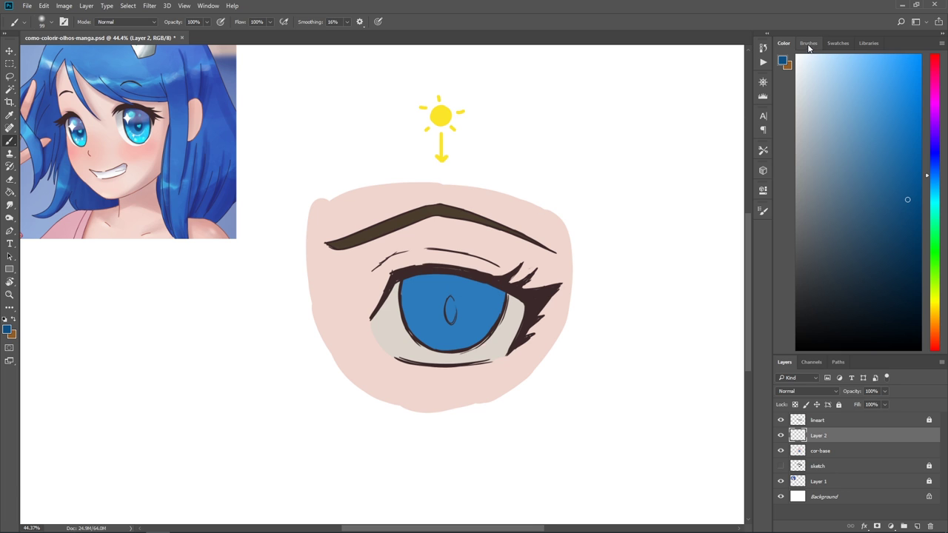
{"action": "left_click", "coordinate": [809, 43]}
{"action": "right_click", "coordinate": [478, 292]}
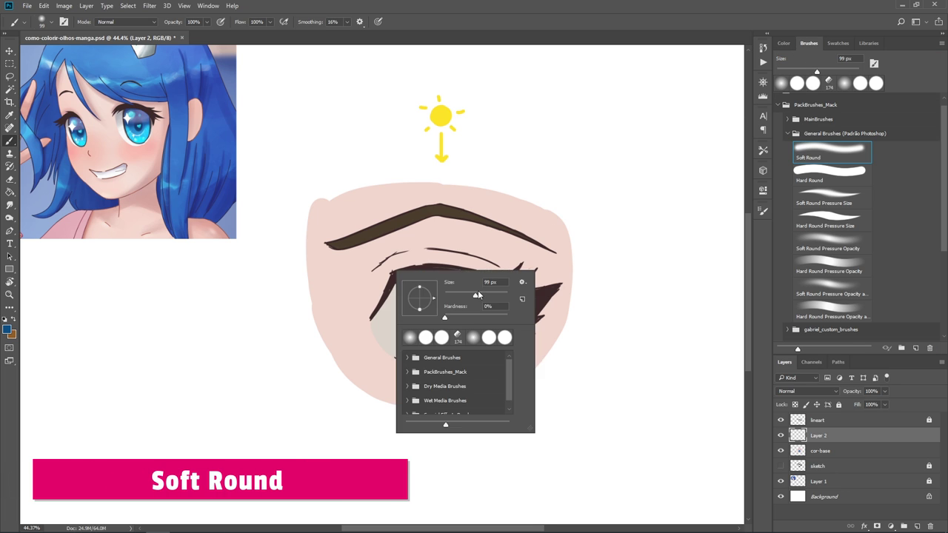
{"action": "left_click_drag", "start_coordinate": [490, 296], "coordinate": [494, 296]}
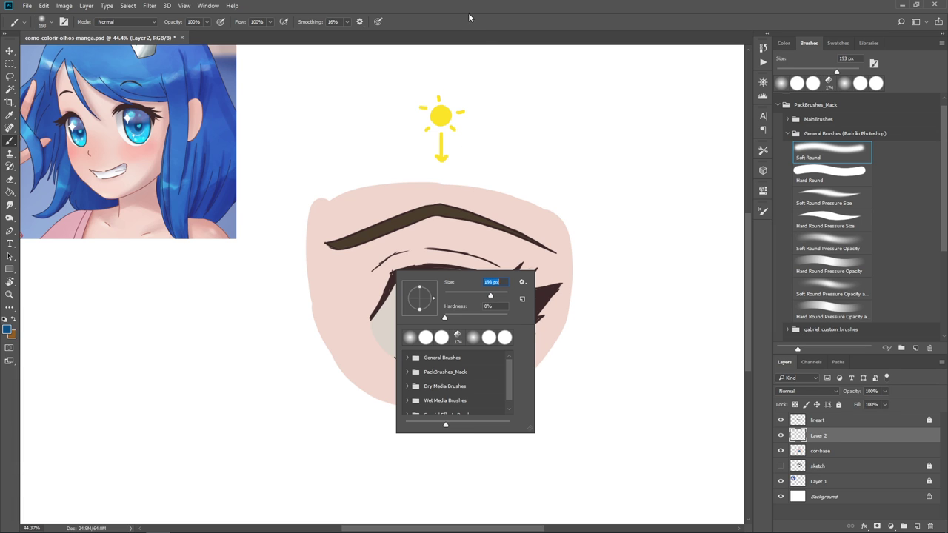
{"action": "key", "text": "Return"}
{"action": "left_click_drag", "start_coordinate": [413, 291], "coordinate": [511, 302]}
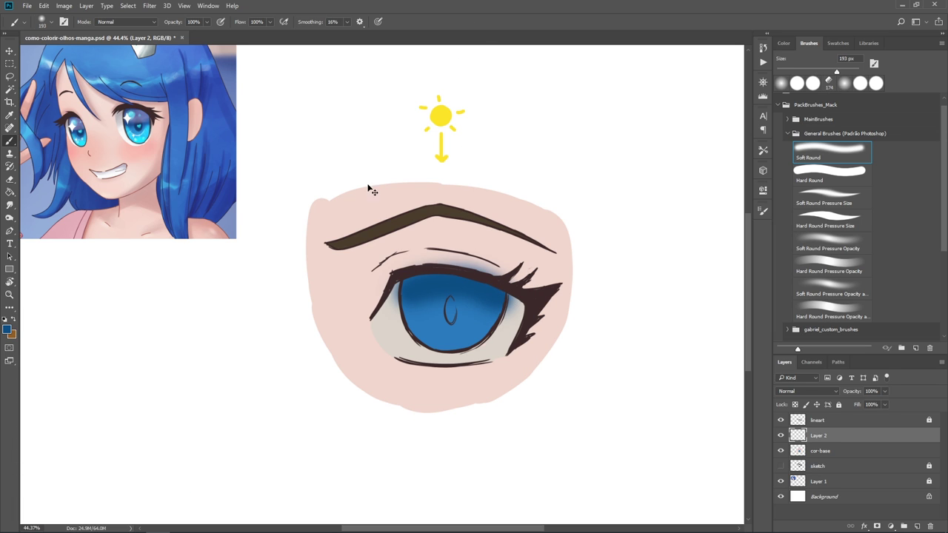
{"action": "key", "text": "ctrl+z"}
Shade the upper iris with soft darker blue at 35% brush opacity
{"action": "left_click", "coordinate": [206, 22]}
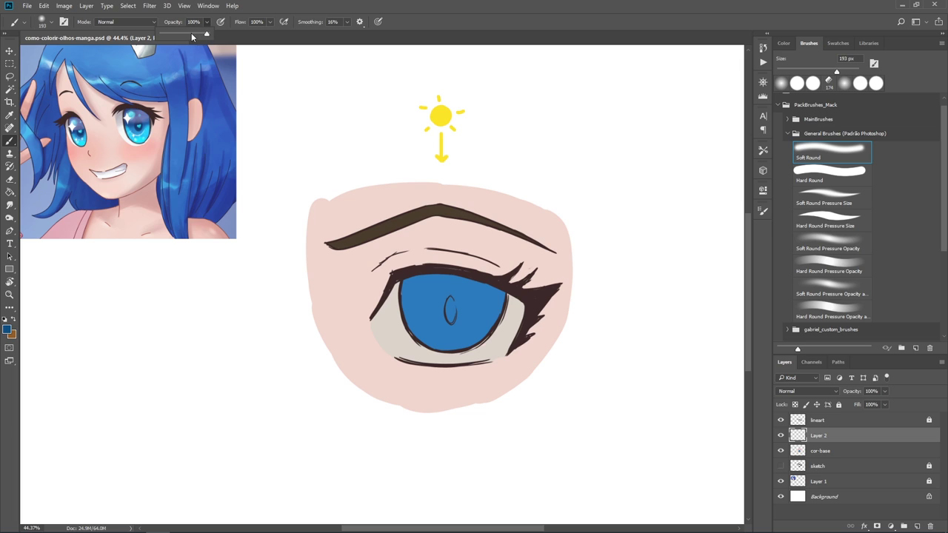
{"action": "left_click", "coordinate": [425, 5]}
{"action": "mouse_move", "coordinate": [414, 290]}
{"action": "left_mouse_down"}
{"action": "mouse_move", "coordinate": [444, 281]}
{"action": "mouse_move", "coordinate": [486, 296]}
{"action": "left_mouse_up"}
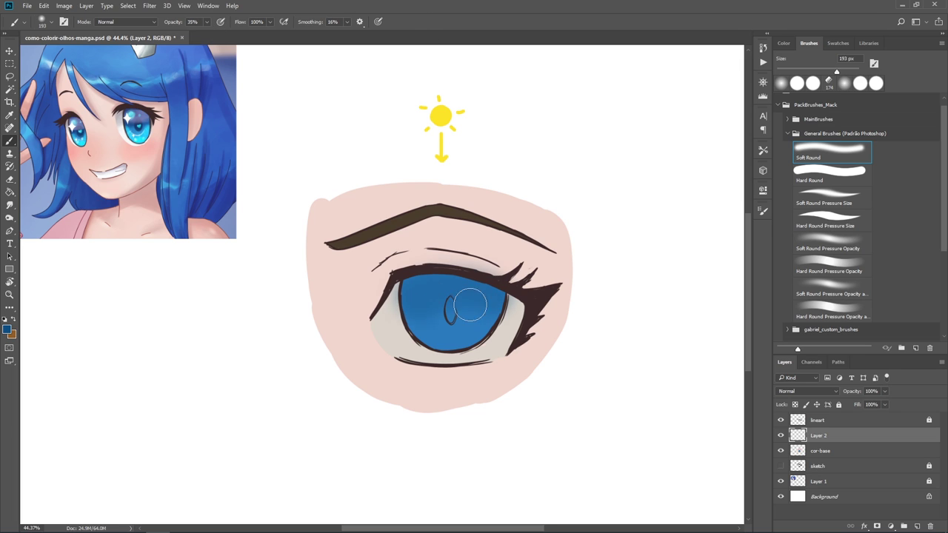
{"action": "left_click_drag", "start_coordinate": [413, 280], "coordinate": [459, 281]}
{"action": "key", "text": "ctrl+z"}
{"action": "mouse_move", "coordinate": [400, 285]}
{"action": "left_mouse_down"}
{"action": "mouse_move", "coordinate": [486, 294]}
{"action": "mouse_move", "coordinate": [435, 282]}
{"action": "mouse_move", "coordinate": [491, 286]}
{"action": "mouse_move", "coordinate": [422, 289]}
{"action": "mouse_move", "coordinate": [454, 313]}
{"action": "mouse_move", "coordinate": [499, 302]}
{"action": "left_mouse_up"}
{"action": "key", "text": "ctrl+z"}
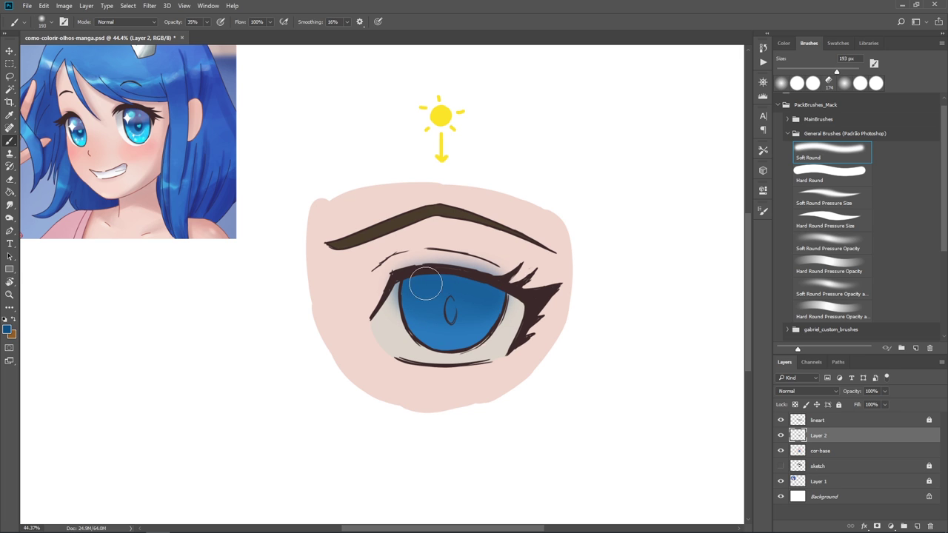
{"action": "mouse_move", "coordinate": [444, 274]}
{"action": "left_mouse_down"}
{"action": "mouse_move", "coordinate": [412, 275]}
{"action": "mouse_move", "coordinate": [434, 296]}
{"action": "mouse_move", "coordinate": [522, 300]}
{"action": "left_mouse_up"}
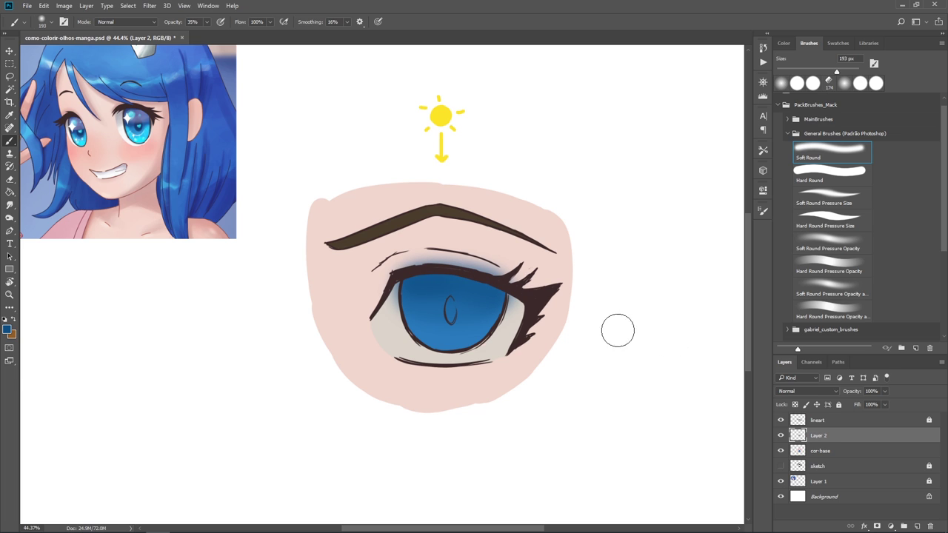
Erase the shading spilling above the upper lashes and left of the iris
{"action": "key", "text": "e"}
{"action": "mouse_move", "coordinate": [498, 253]}
{"action": "left_mouse_down"}
{"action": "mouse_move", "coordinate": [467, 264]}
{"action": "mouse_move", "coordinate": [489, 260]}
{"action": "mouse_move", "coordinate": [400, 260]}
{"action": "mouse_move", "coordinate": [489, 253]}
{"action": "left_mouse_up"}
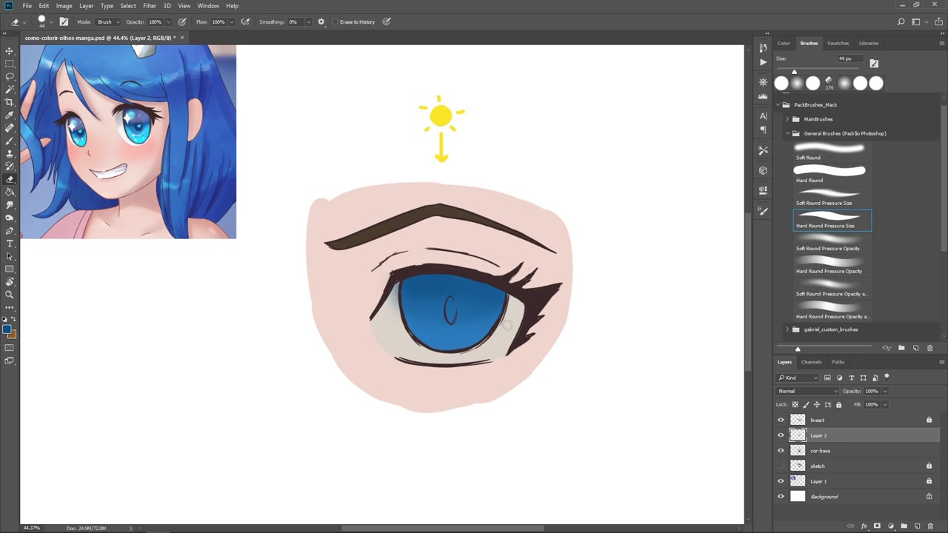
{"action": "left_click_drag", "start_coordinate": [395, 281], "coordinate": [396, 320]}
Add a new layer below Layer 2 and set a hard pressure-opacity brush to 56 px
{"action": "key", "text": "ctrl+shift+alt+n"}
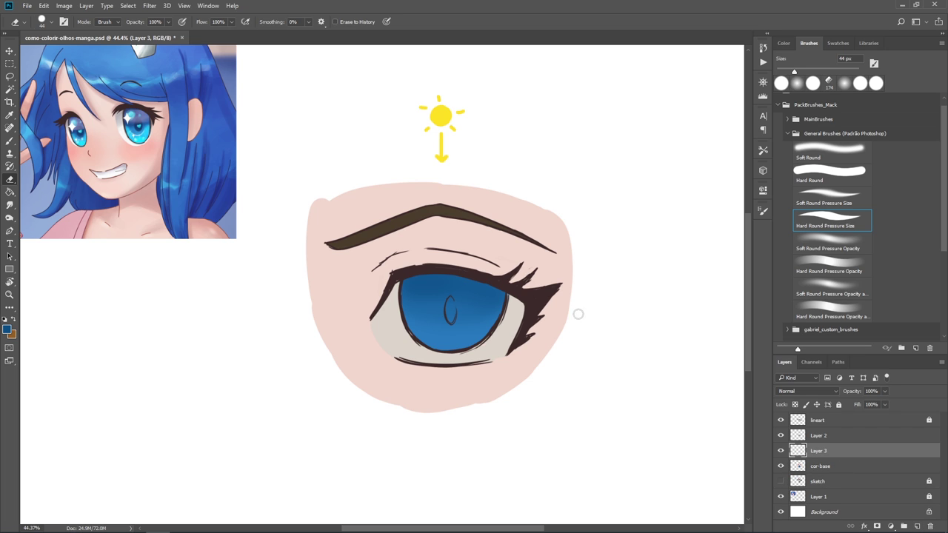
{"action": "key", "text": "b"}
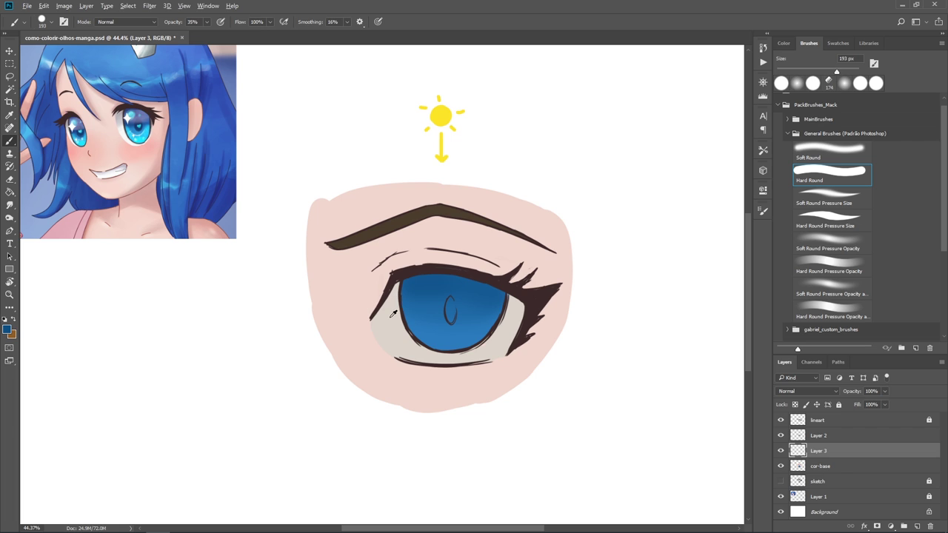
{"action": "left_click", "coordinate": [786, 44]}
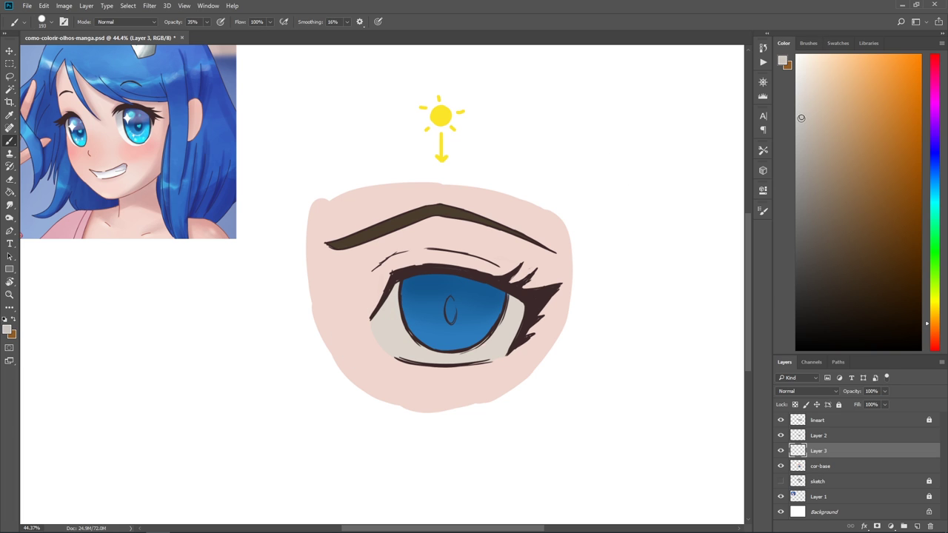
{"action": "left_click", "coordinate": [808, 43]}
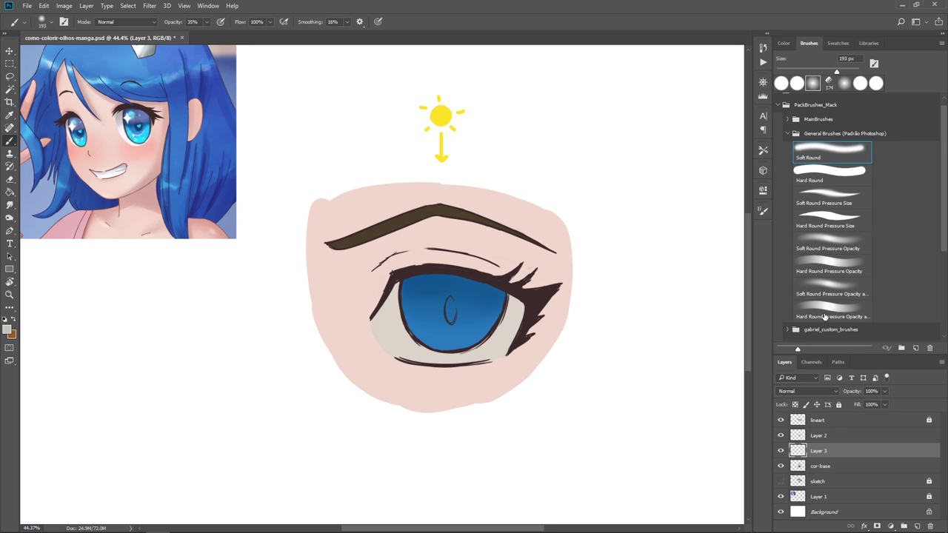
{"action": "left_click", "coordinate": [824, 317]}
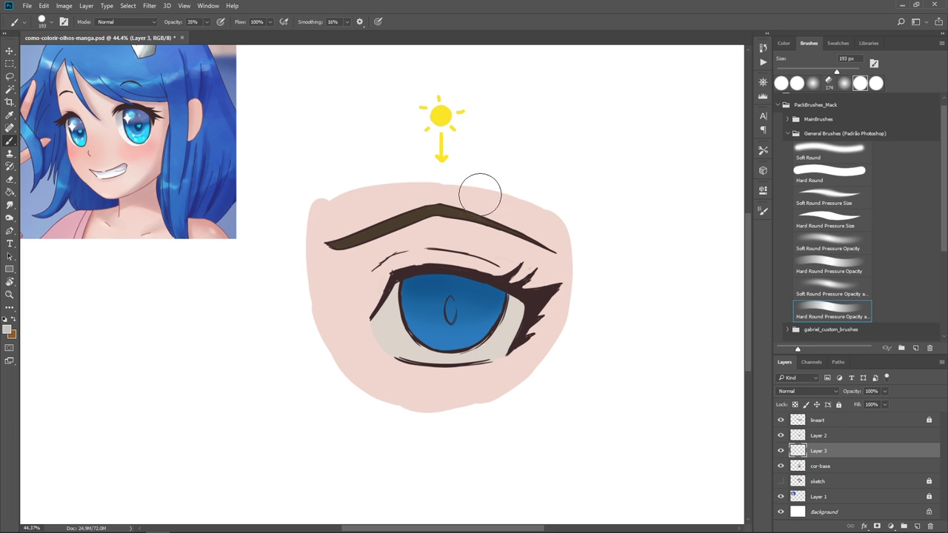
{"action": "right_click", "coordinate": [478, 231]}
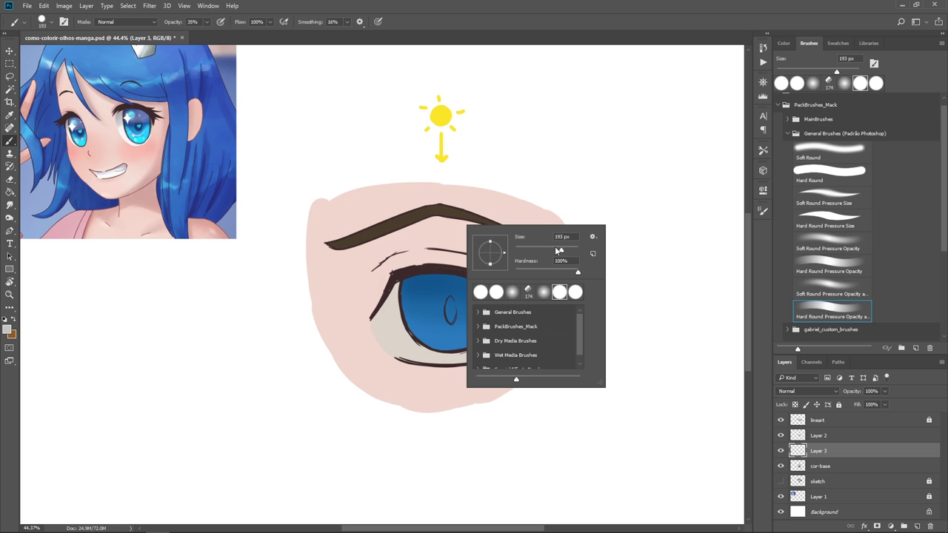
{"action": "left_click_drag", "start_coordinate": [540, 249], "coordinate": [531, 250]}
{"action": "left_click", "coordinate": [413, 279]}
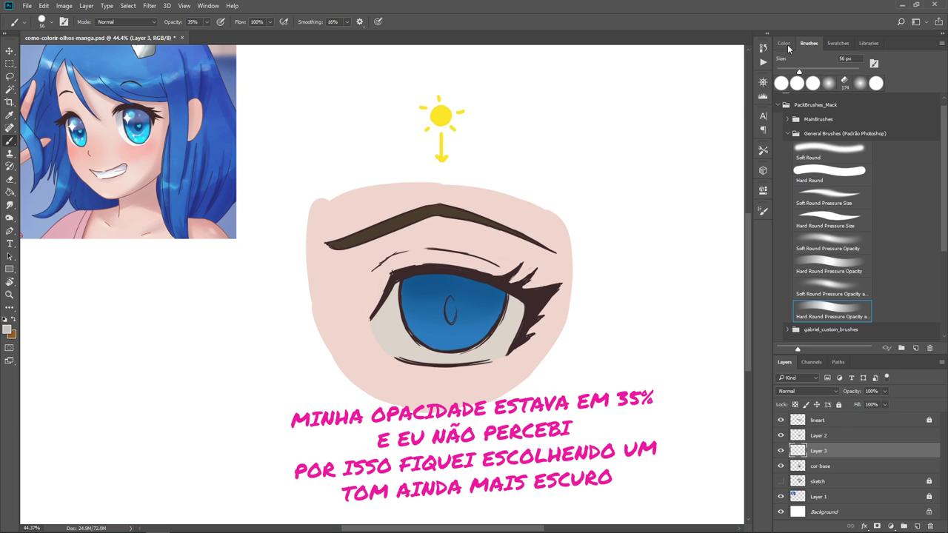
Paint grey shading on the eye white on both sides of the iris
{"action": "left_click", "coordinate": [784, 43]}
{"action": "left_click", "coordinate": [802, 148]}
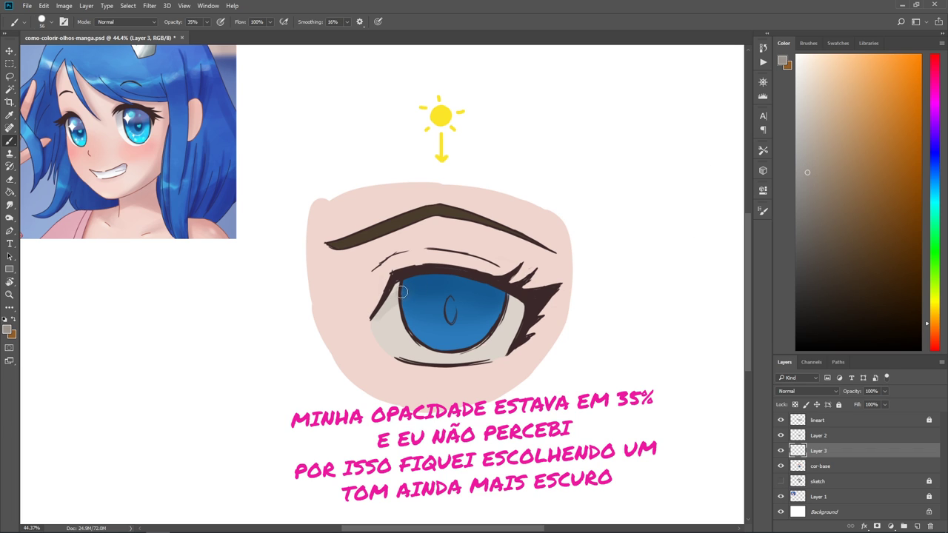
{"action": "mouse_move", "coordinate": [398, 283]}
{"action": "left_mouse_down"}
{"action": "mouse_move", "coordinate": [371, 326]}
{"action": "mouse_move", "coordinate": [388, 312]}
{"action": "left_mouse_up"}
{"action": "left_click_drag", "start_coordinate": [494, 296], "coordinate": [534, 316]}
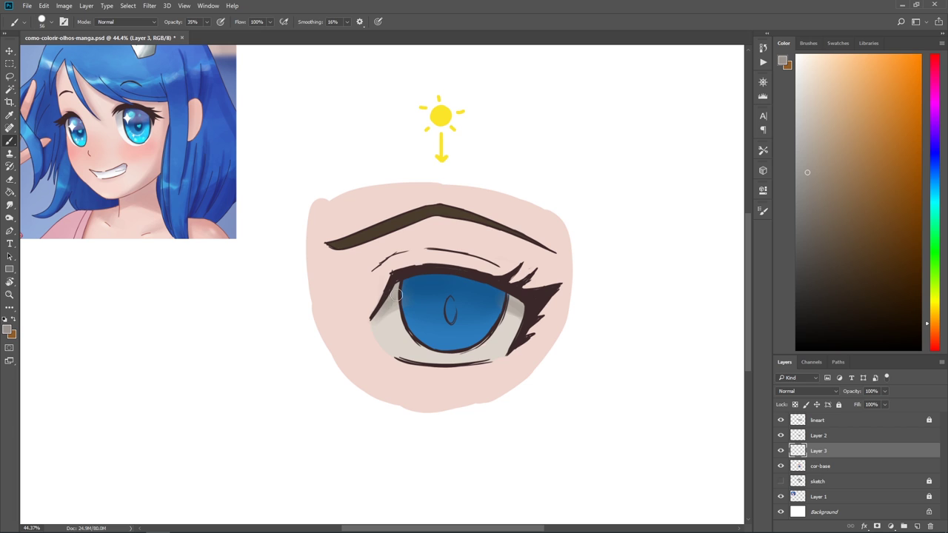
{"action": "left_click_drag", "start_coordinate": [402, 278], "coordinate": [382, 312]}
{"action": "left_click", "coordinate": [389, 319], "text": "alt"}
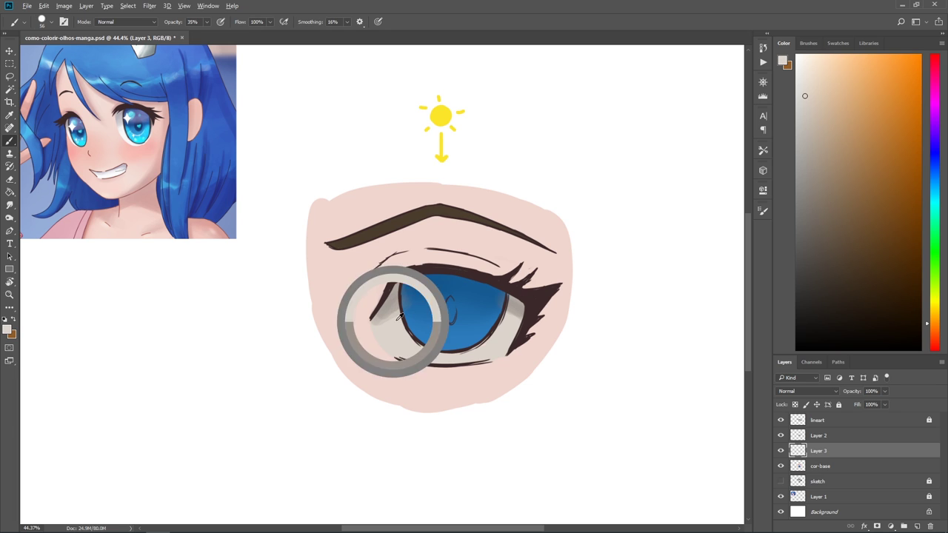
{"action": "left_click_drag", "start_coordinate": [504, 313], "coordinate": [523, 320]}
{"action": "left_click", "coordinate": [503, 310], "text": "alt"}
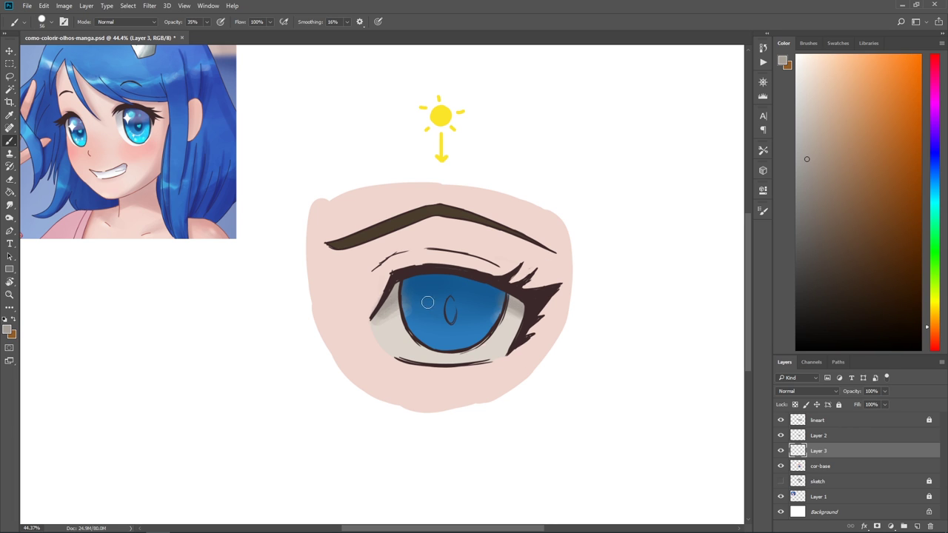
Sample the iris blue and adjust it to a mid-blue leaning toward violet
{"action": "key", "text": "e"}
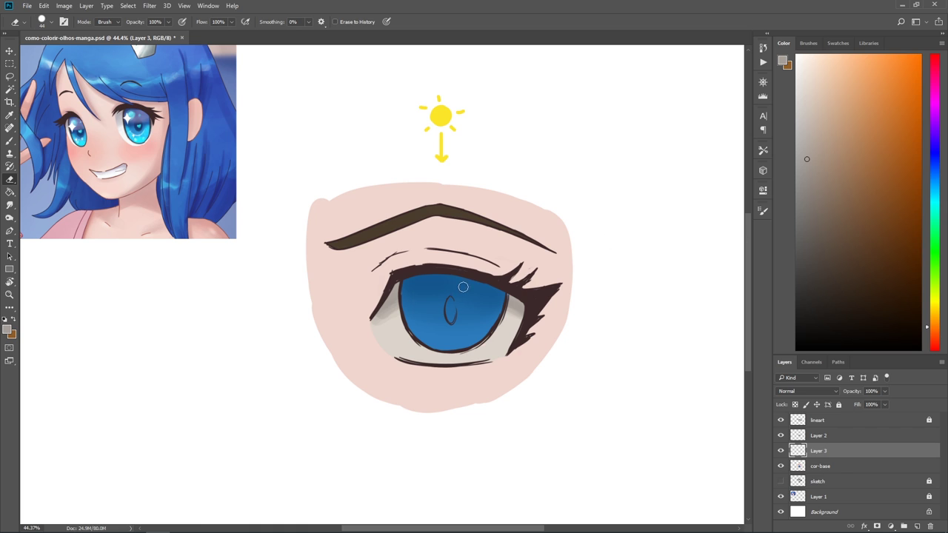
{"action": "key", "text": "b"}
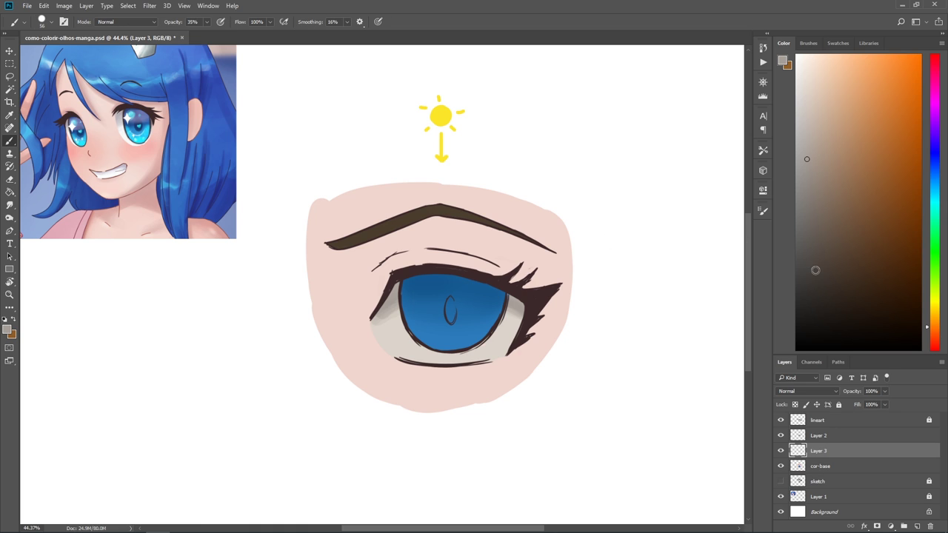
{"action": "left_click", "coordinate": [478, 296], "text": "alt"}
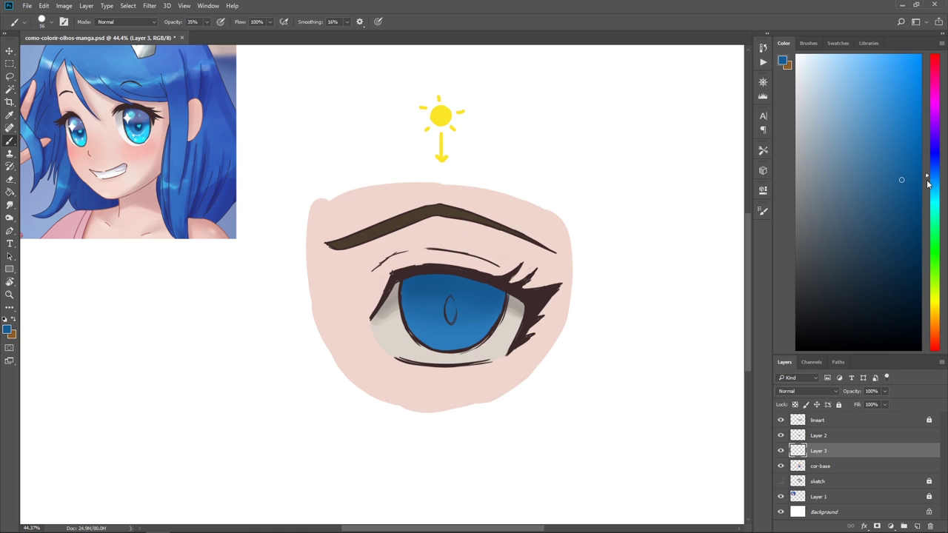
{"action": "left_click_drag", "start_coordinate": [900, 178], "coordinate": [911, 182]}
{"action": "left_click_drag", "start_coordinate": [933, 178], "coordinate": [934, 170]}
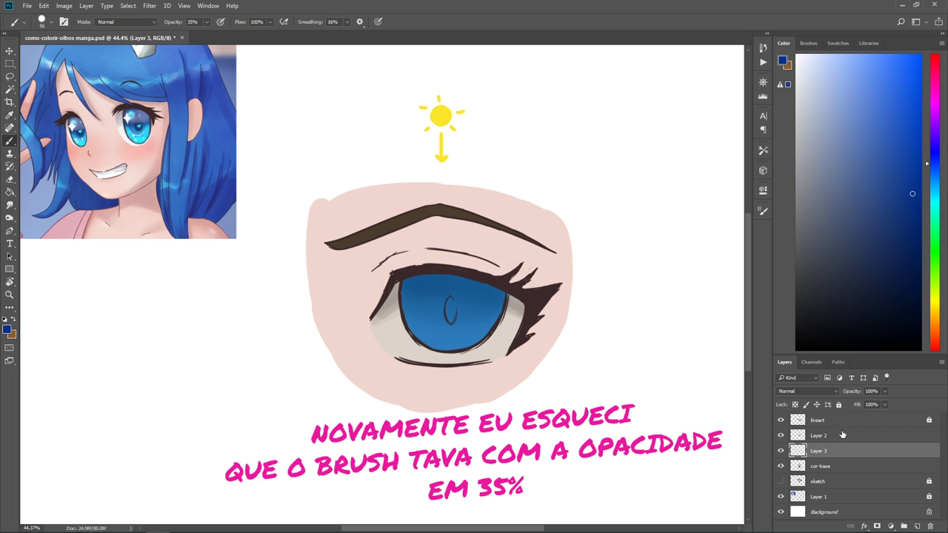
Make Layer 2 active and reselect the hard pressure-opacity brush
{"action": "left_click", "coordinate": [818, 435]}
{"action": "left_click", "coordinate": [459, 292], "text": "alt"}
{"action": "right_click", "coordinate": [466, 260]}
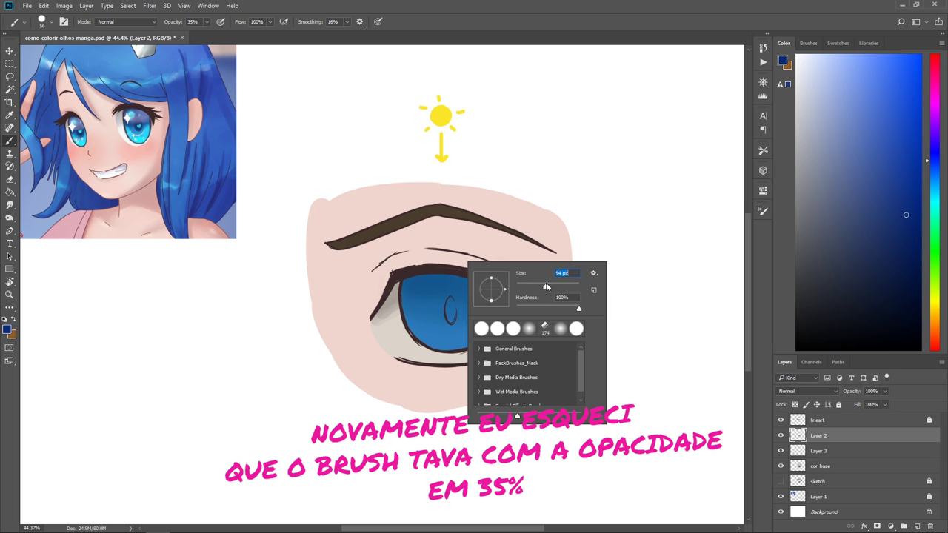
{"action": "key", "text": "F5"}
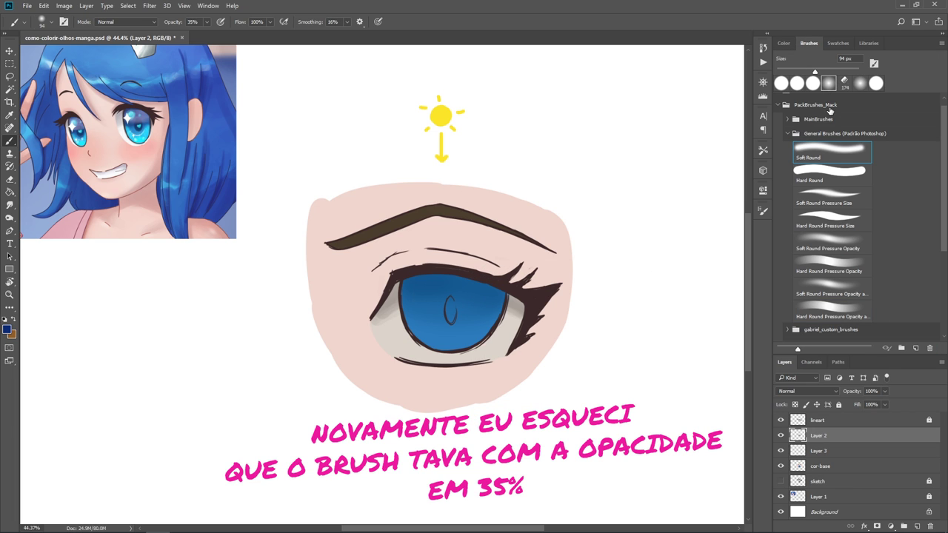
{"action": "left_click", "coordinate": [812, 304]}
{"action": "key", "text": "F5"}
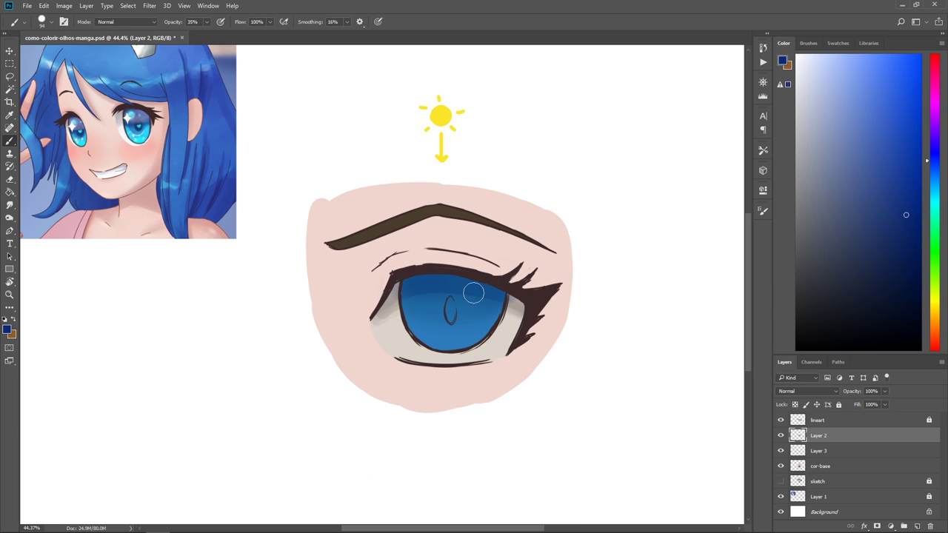
{"action": "key", "text": "e"}
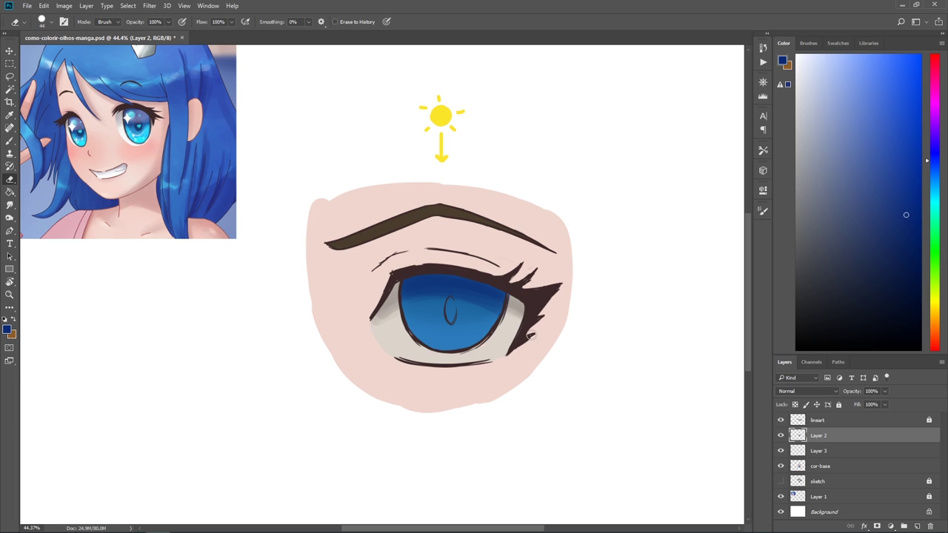
{"action": "key", "text": "b"}
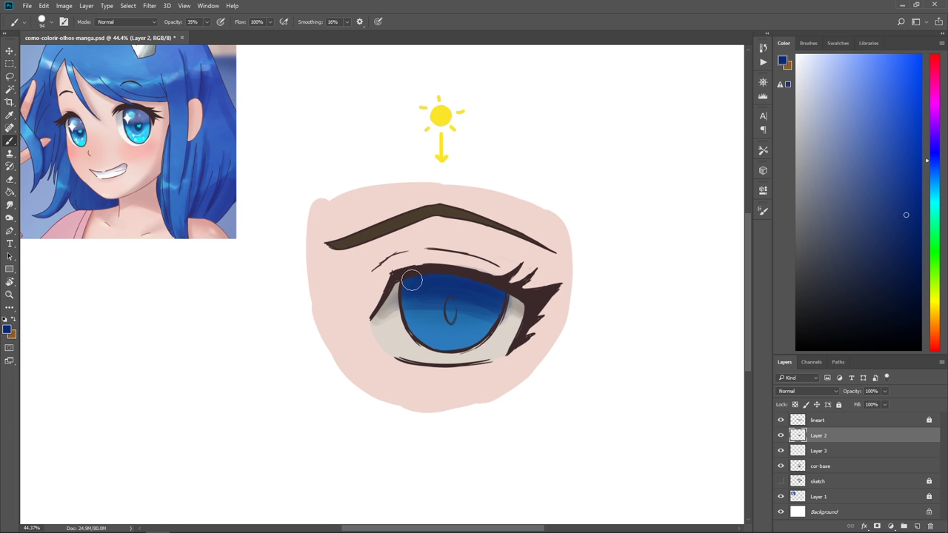
Sample lighter blues from the iris and erase a small spot near the eyelid line
{"action": "left_click", "coordinate": [494, 288], "text": "alt"}
{"action": "left_click", "coordinate": [495, 328], "text": "alt"}
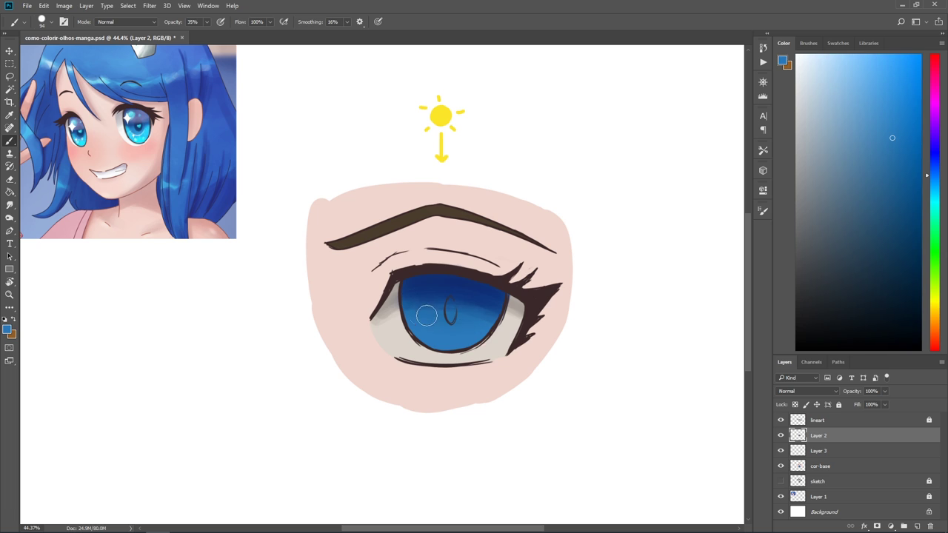
{"action": "left_click", "coordinate": [429, 315], "text": "alt"}
{"action": "left_click", "coordinate": [458, 319], "text": "alt"}
{"action": "key", "text": "e"}
{"action": "left_click", "coordinate": [509, 316]}
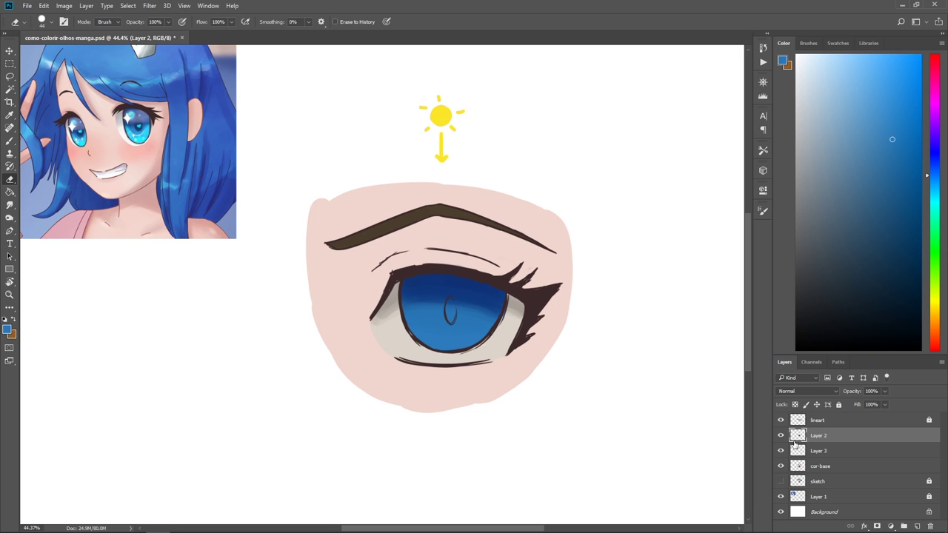
{"action": "key", "text": "b"}
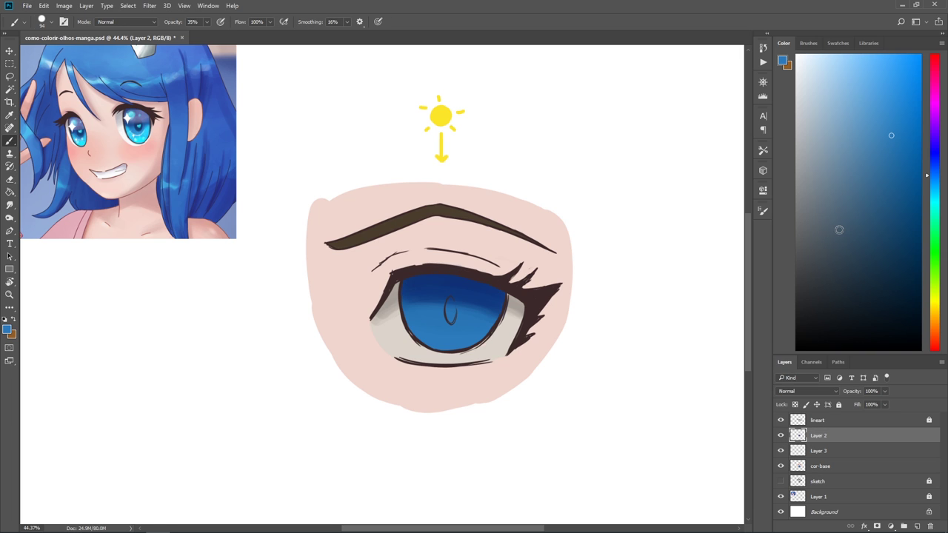
Pick a lighter cyan-blue, test it on the lower iris, and raise brush opacity to 100%
{"action": "left_click_drag", "start_coordinate": [934, 179], "coordinate": [934, 188]}
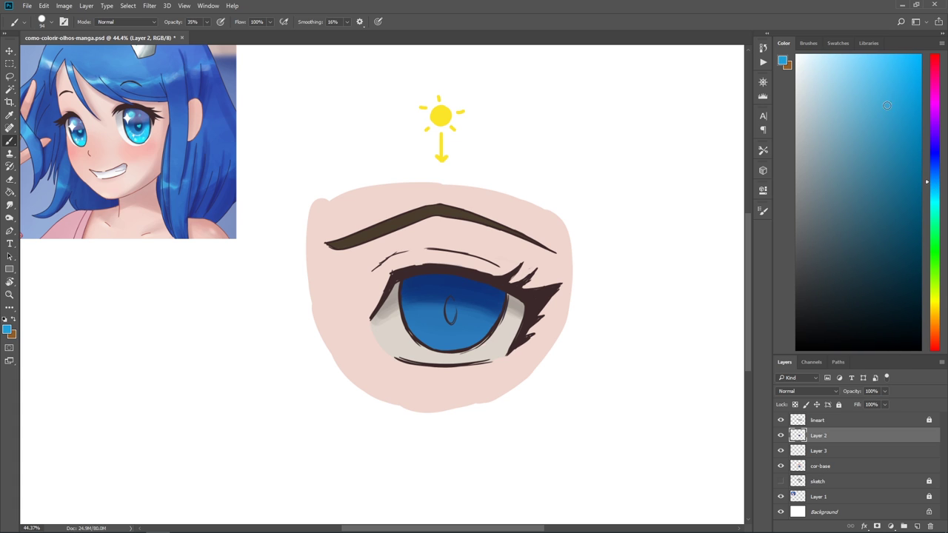
{"action": "left_click_drag", "start_coordinate": [424, 327], "coordinate": [481, 323]}
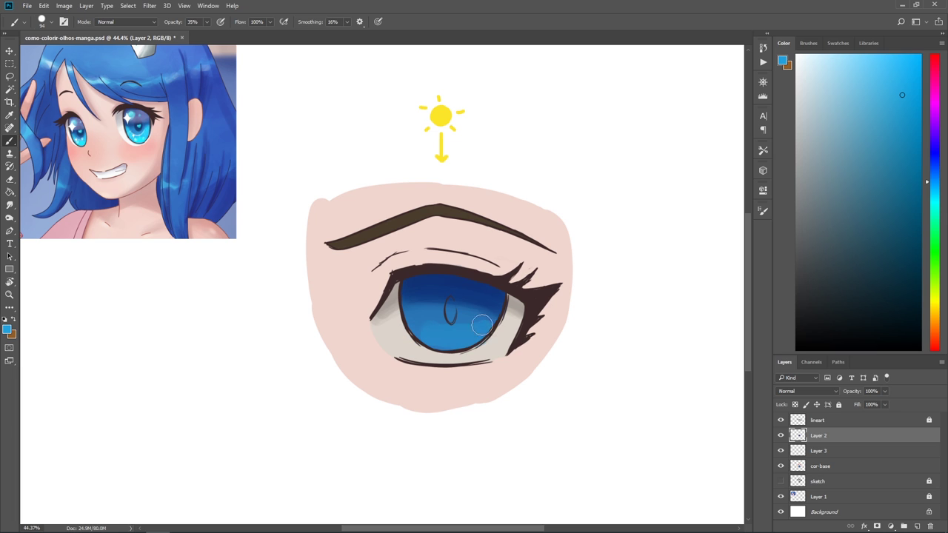
{"action": "left_click", "coordinate": [780, 436]}
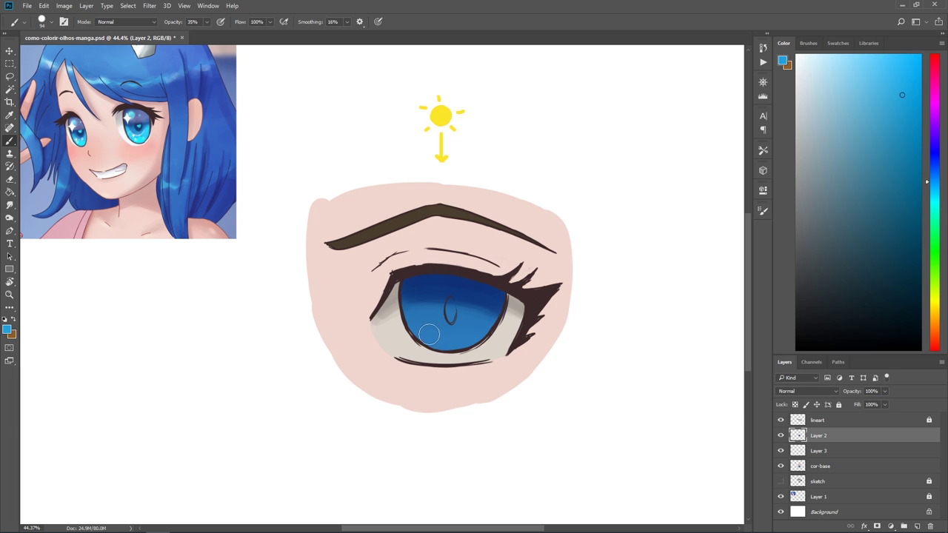
{"action": "left_click", "coordinate": [895, 81]}
{"action": "left_click", "coordinate": [931, 188]}
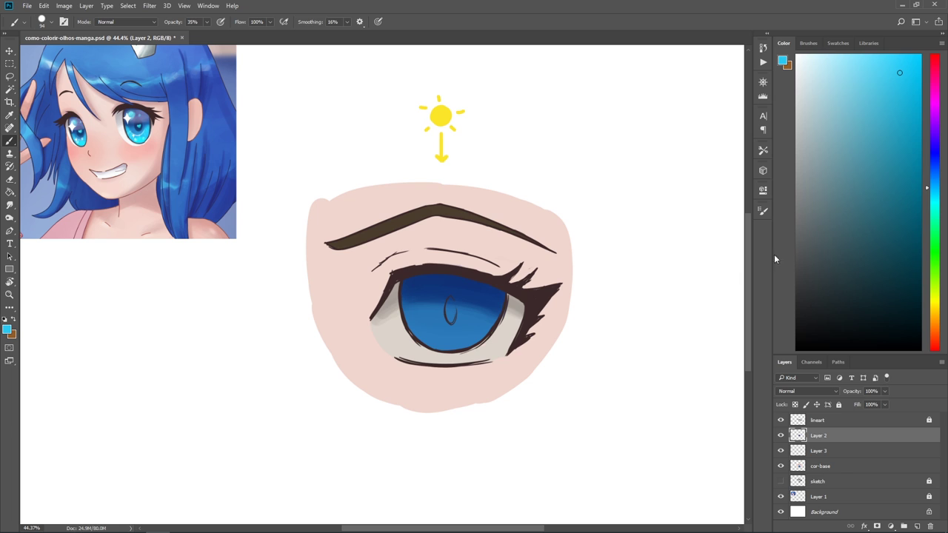
{"action": "left_click", "coordinate": [208, 22]}
{"action": "left_click_drag", "start_coordinate": [210, 31], "coordinate": [239, 34]}
Paint a lighter-blue band along the lower iris
{"action": "left_click_drag", "start_coordinate": [425, 325], "coordinate": [496, 326]}
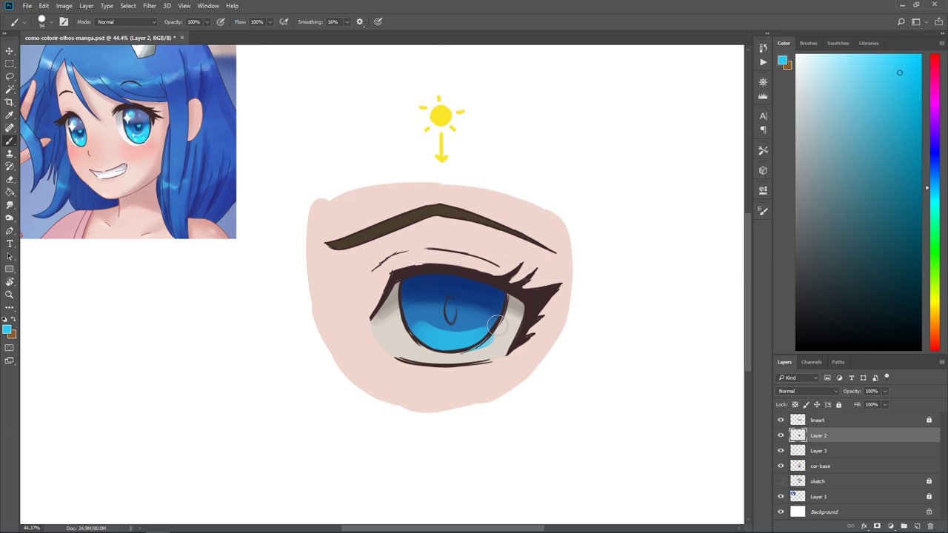
{"action": "key", "text": "ctrl+z"}
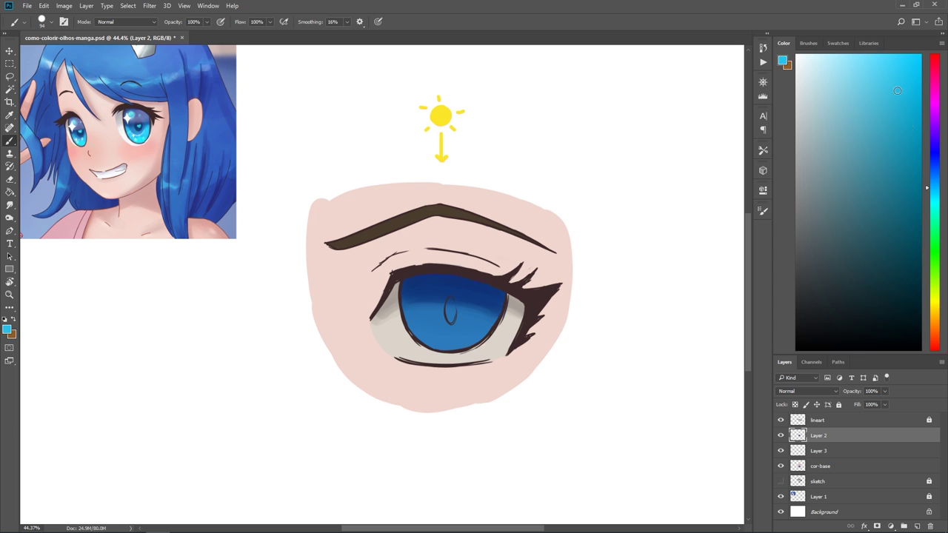
{"action": "left_click", "coordinate": [780, 440]}
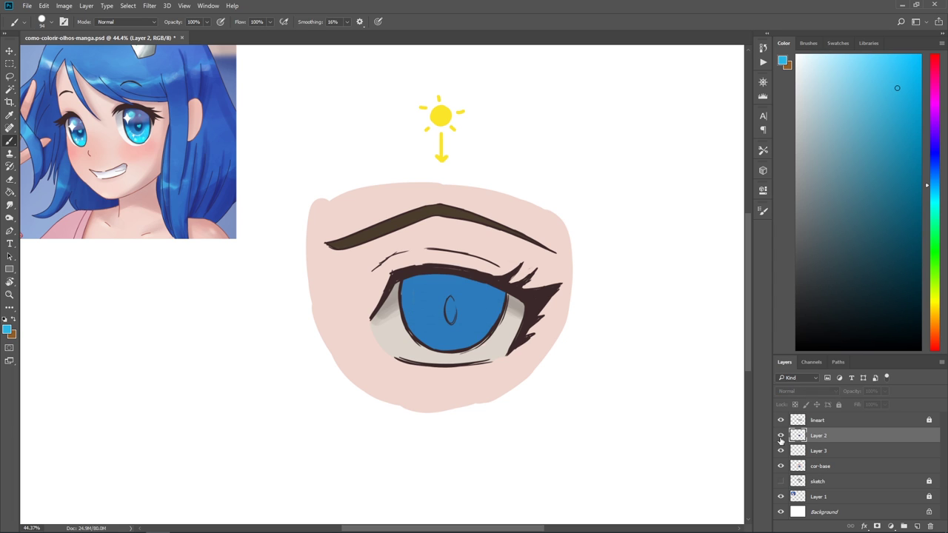
{"action": "left_click_drag", "start_coordinate": [421, 333], "coordinate": [489, 330]}
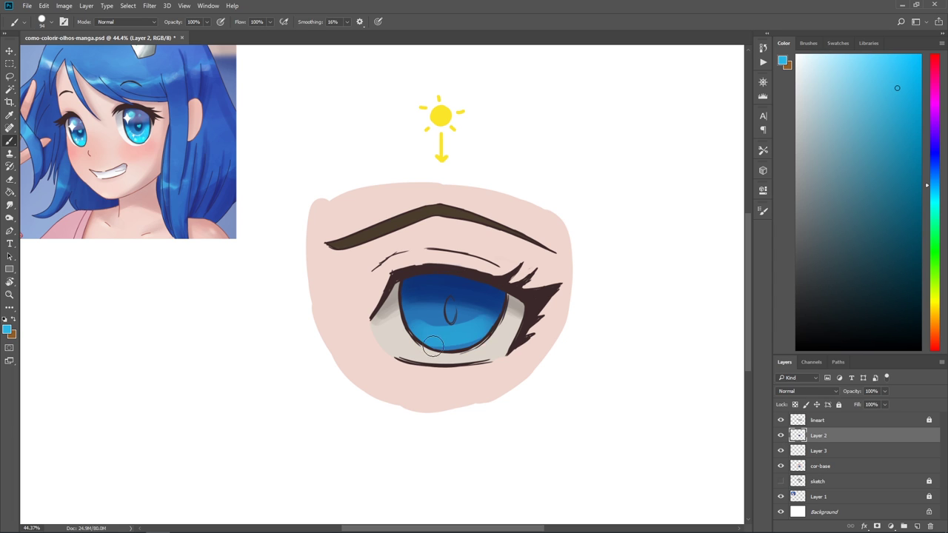
{"action": "key", "text": "ctrl+z"}
{"action": "key", "text": "ctrl+z"}
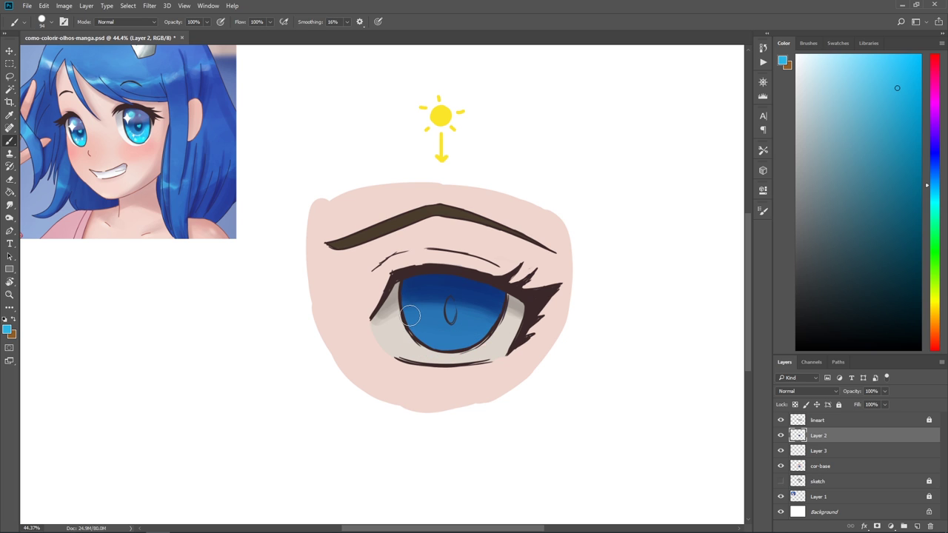
{"action": "left_click_drag", "start_coordinate": [403, 311], "coordinate": [495, 312]}
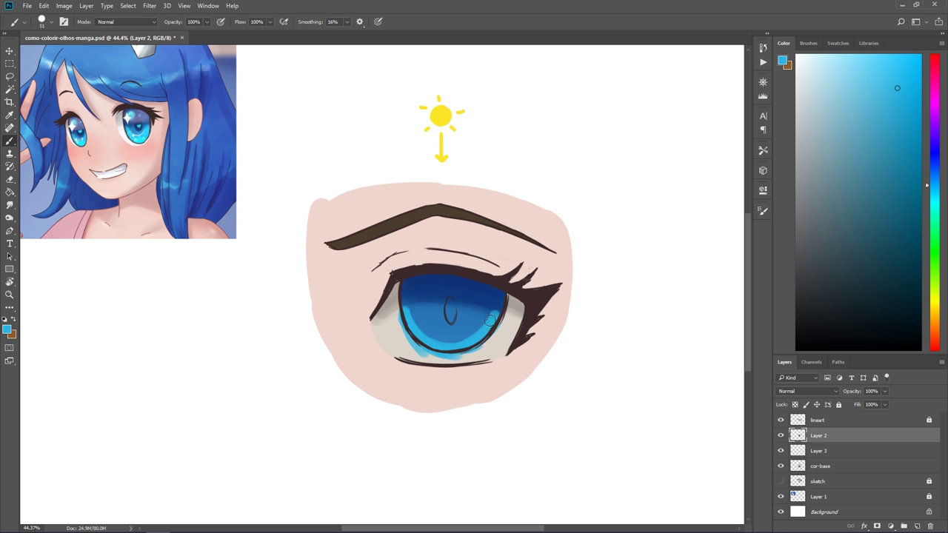
Erase blue spilling below the iris outline and touch up with sampled dark blue
{"action": "key", "text": "e"}
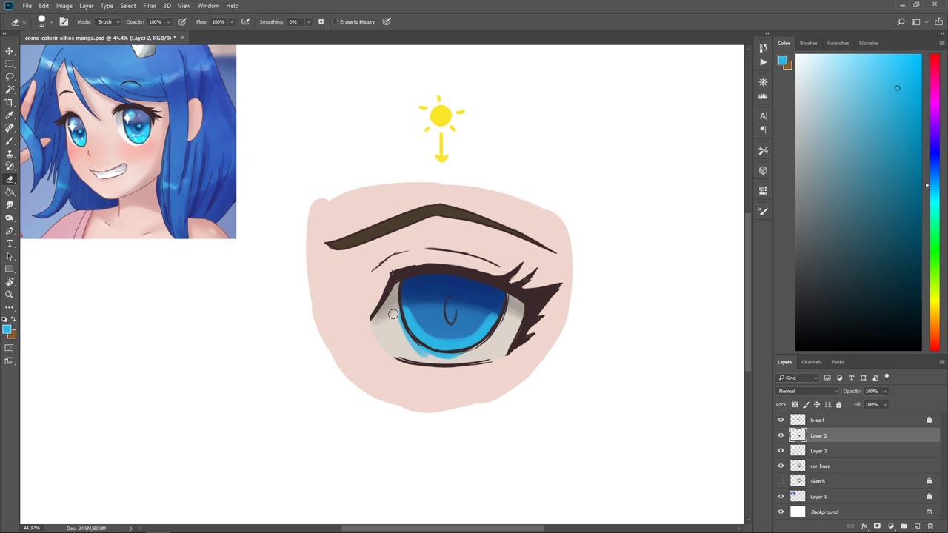
{"action": "left_click_drag", "start_coordinate": [418, 353], "coordinate": [474, 355]}
{"action": "key", "text": "i"}
{"action": "left_click", "coordinate": [494, 315]}
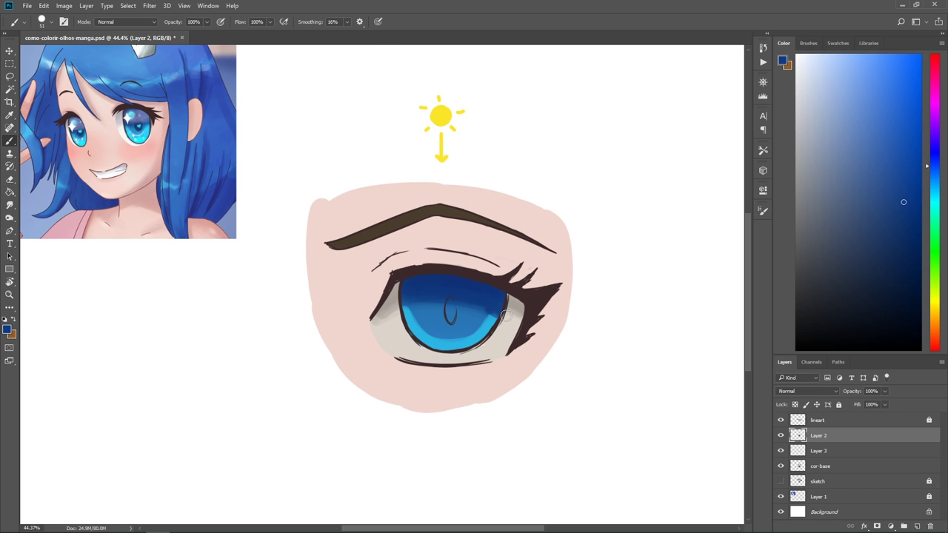
{"action": "key", "text": "e"}
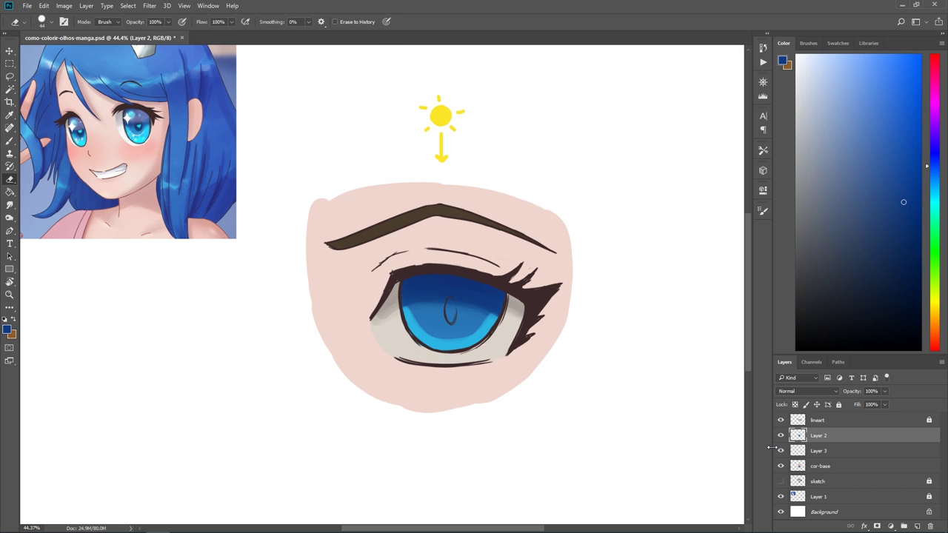
{"action": "key", "text": "b"}
{"action": "left_click_drag", "start_coordinate": [406, 318], "coordinate": [491, 317]}
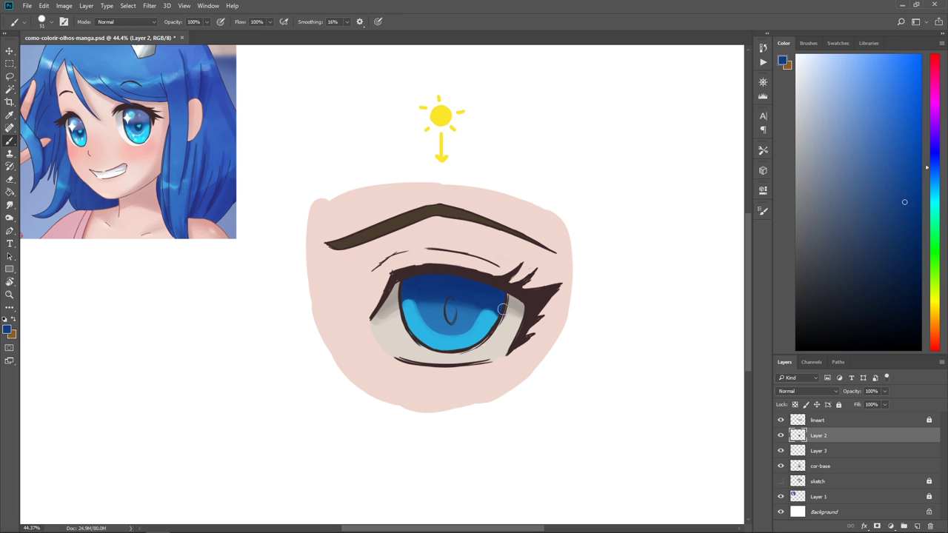
{"action": "left_click_drag", "start_coordinate": [461, 314], "coordinate": [497, 311]}
Merge the shading layers down into cor-base and check the result
{"action": "key", "text": "ctrl+e"}
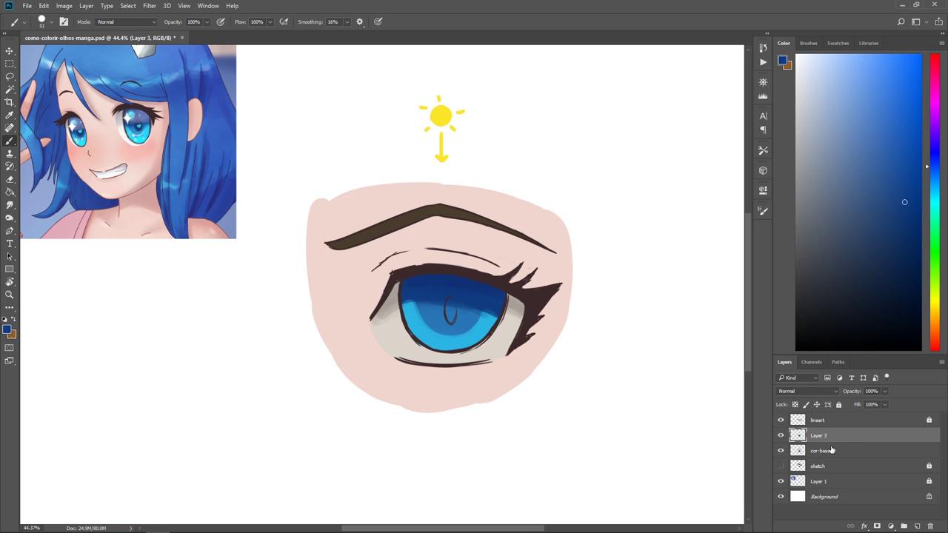
{"action": "key", "text": "ctrl+e"}
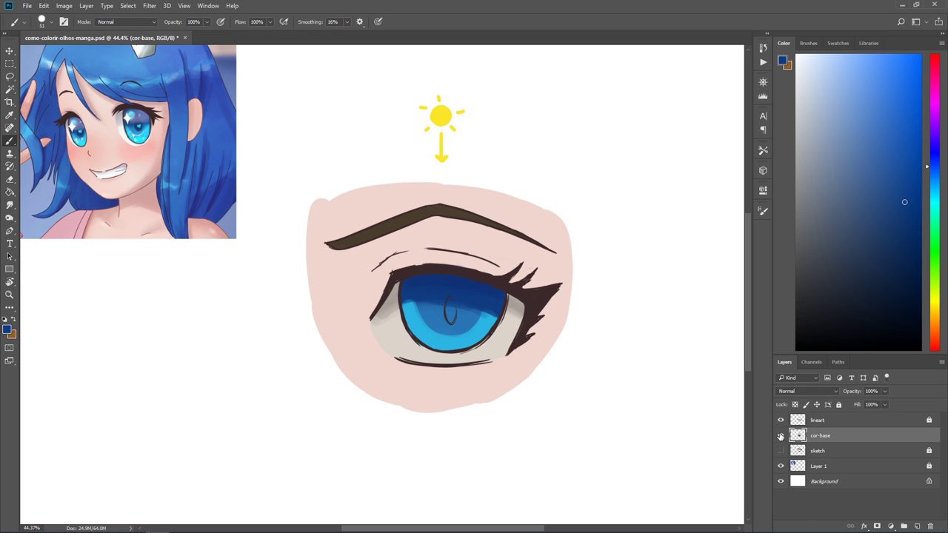
{"action": "left_click", "coordinate": [779, 436]}
{"action": "left_click", "coordinate": [780, 436]}
Add a new layer above cor-base and choose a dark navy for the pupil
{"action": "left_click", "coordinate": [918, 527]}
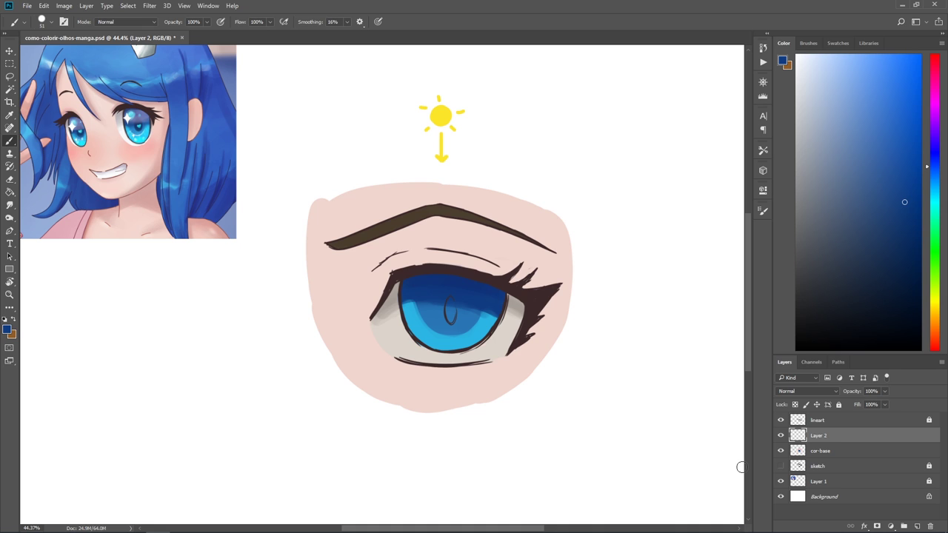
{"action": "key", "text": "alt"}
{"action": "left_click_drag", "start_coordinate": [813, 276], "coordinate": [786, 359]}
{"action": "left_click_drag", "start_coordinate": [450, 299], "coordinate": [453, 325]}
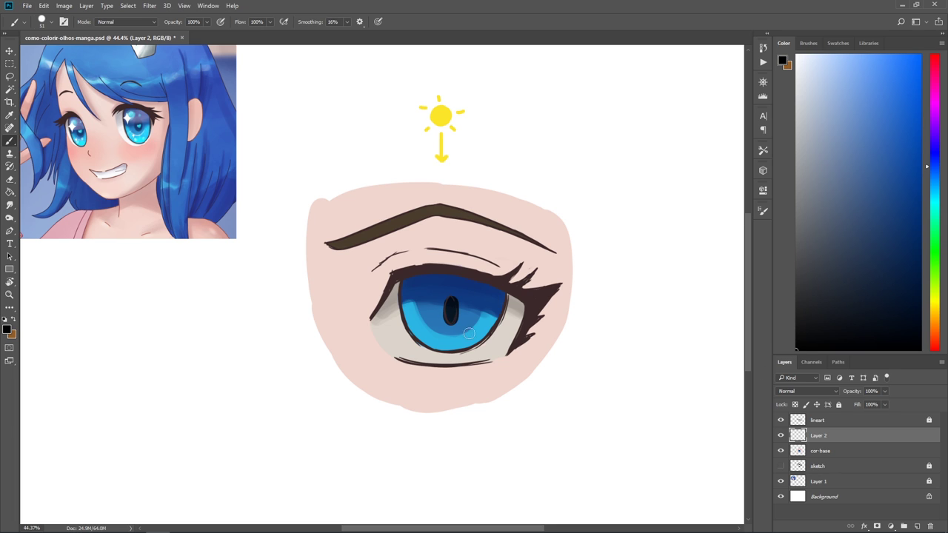
{"action": "key", "text": "ctrl+z"}
{"action": "left_click", "coordinate": [143, 116], "text": "alt"}
{"action": "mouse_move", "coordinate": [867, 287]}
{"action": "left_mouse_down"}
{"action": "mouse_move", "coordinate": [878, 298]}
{"action": "mouse_move", "coordinate": [861, 288]}
{"action": "left_mouse_up"}
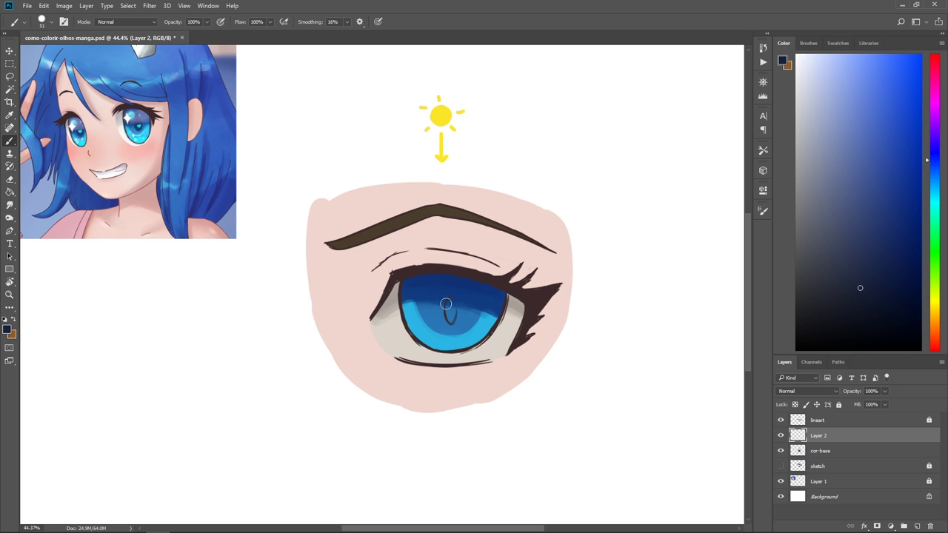
Paint the slit pupil dark navy with a 20 px brush
{"action": "right_click", "coordinate": [477, 293]}
{"action": "type", "text": "20"}
{"action": "key", "text": "Return"}
{"action": "left_click_drag", "start_coordinate": [450, 318], "coordinate": [450, 299]}
{"action": "left_click_drag", "start_coordinate": [453, 311], "coordinate": [449, 314]}
Select and unlock the lineart layer, switching to the Eraser
{"action": "left_click", "coordinate": [886, 419]}
{"action": "left_click", "coordinate": [838, 404]}
{"action": "key", "text": "e"}
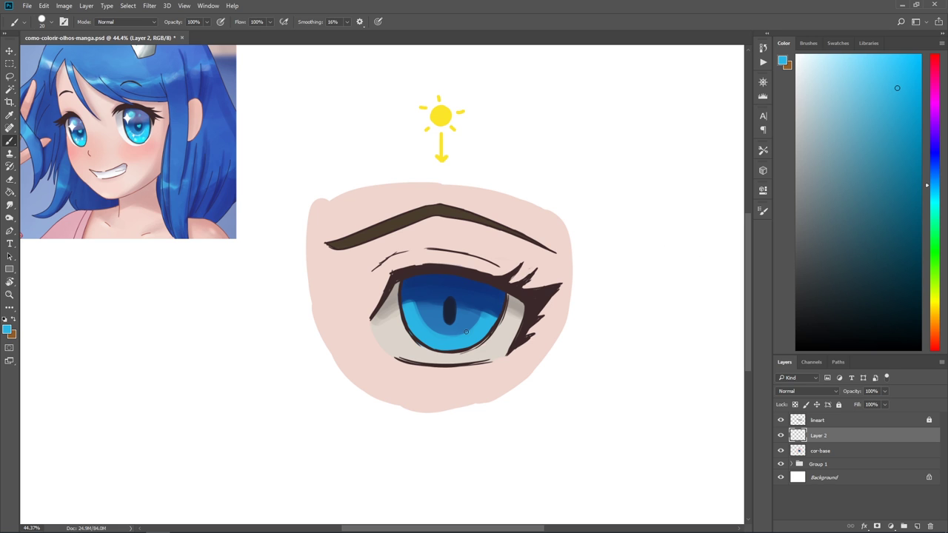
Pick a bright cyan paint colour and set the brush blend mode to Color Dodge
{"action": "left_click", "coordinate": [909, 66]}
{"action": "left_click", "coordinate": [931, 191]}
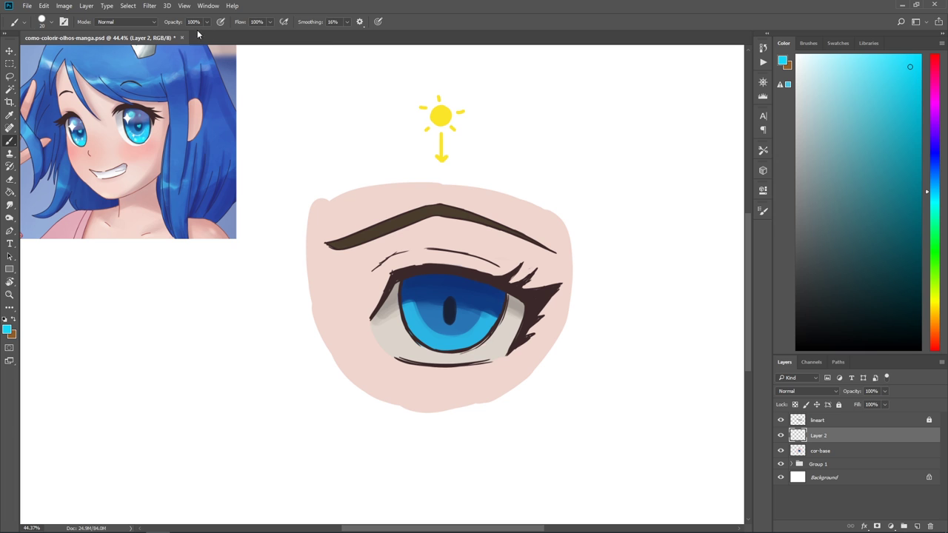
{"action": "left_click", "coordinate": [146, 23]}
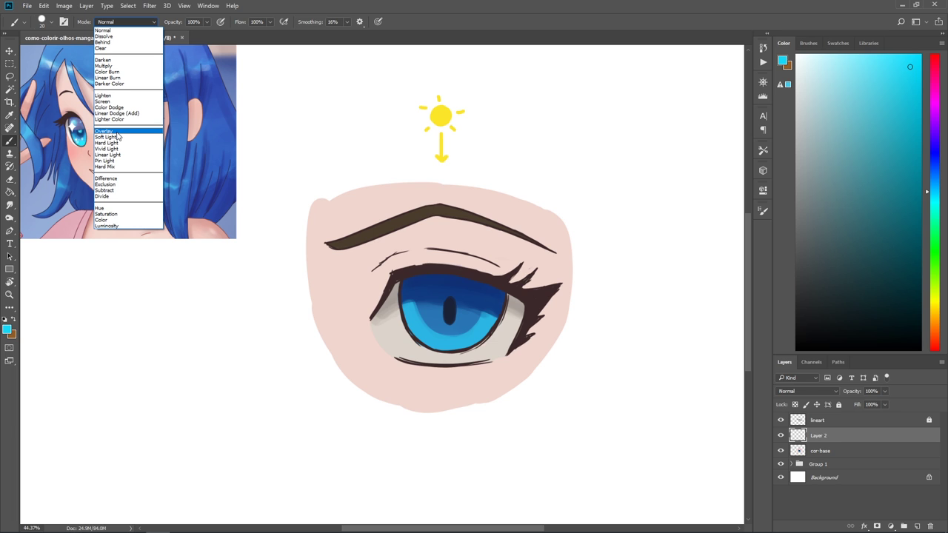
{"action": "left_click", "coordinate": [117, 107]}
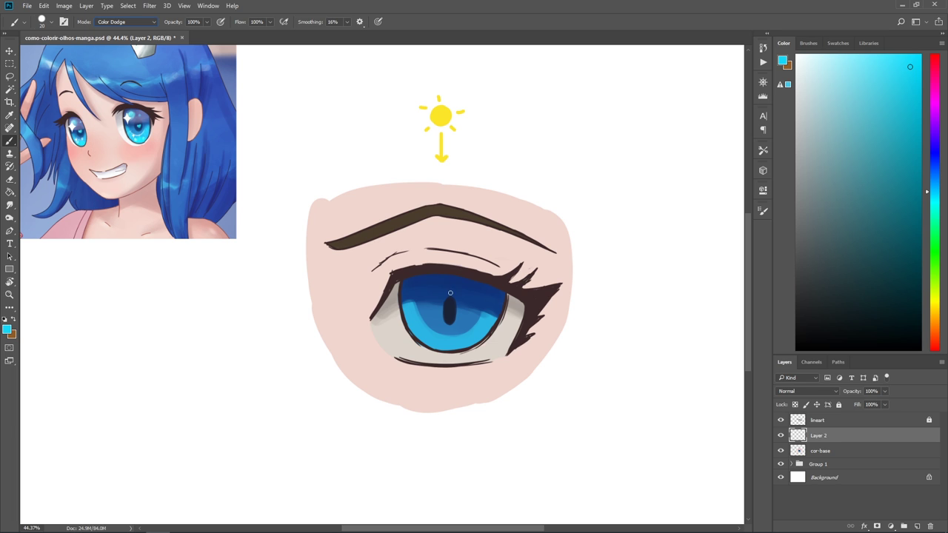
{"action": "left_click_drag", "start_coordinate": [408, 340], "coordinate": [435, 323]}
{"action": "key", "text": "ctrl+z"}
Switch to the Soft Round brush and enlarge it for the iris glow
{"action": "left_click", "coordinate": [808, 43]}
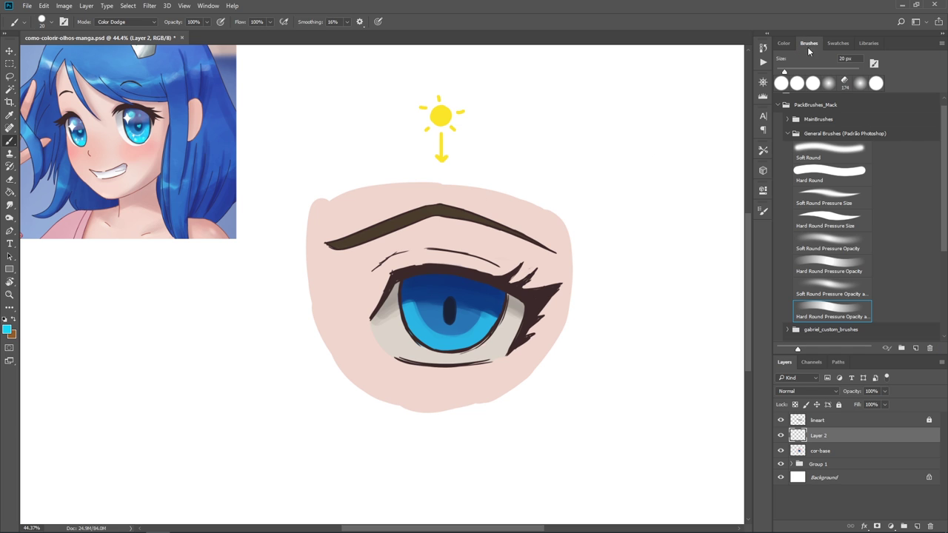
{"action": "left_click", "coordinate": [826, 152]}
{"action": "right_click", "coordinate": [307, 270]}
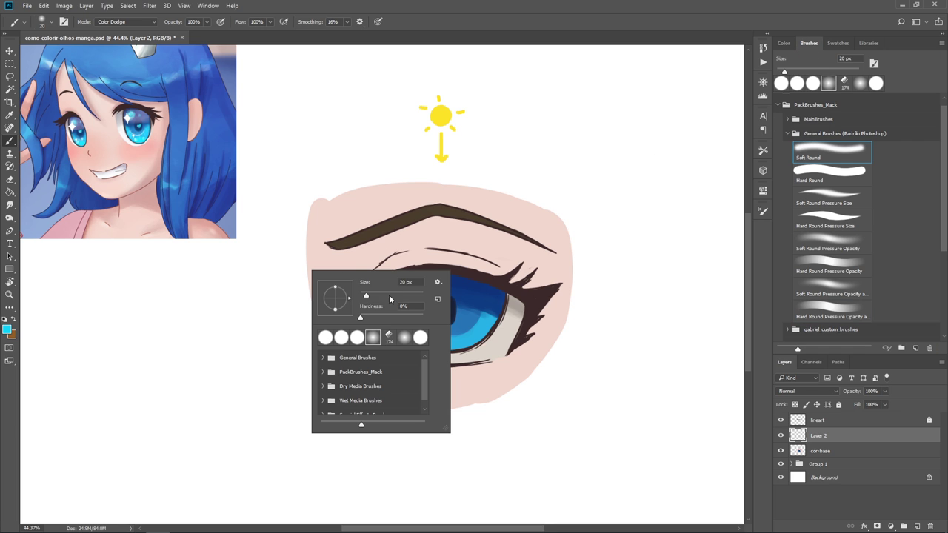
{"action": "key", "text": "Return"}
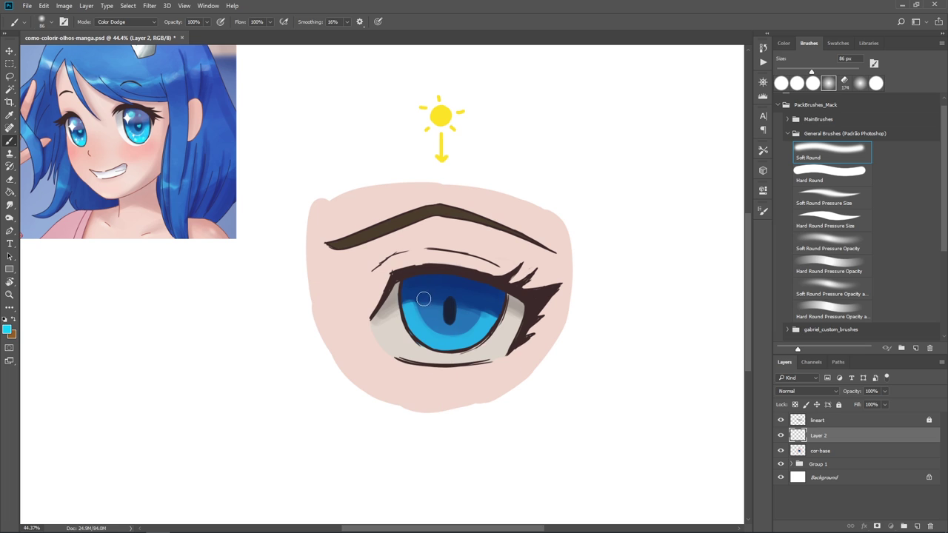
{"action": "left_click_drag", "start_coordinate": [412, 311], "coordinate": [500, 342]}
{"action": "key", "text": "ctrl+z"}
{"action": "right_click", "coordinate": [431, 328]}
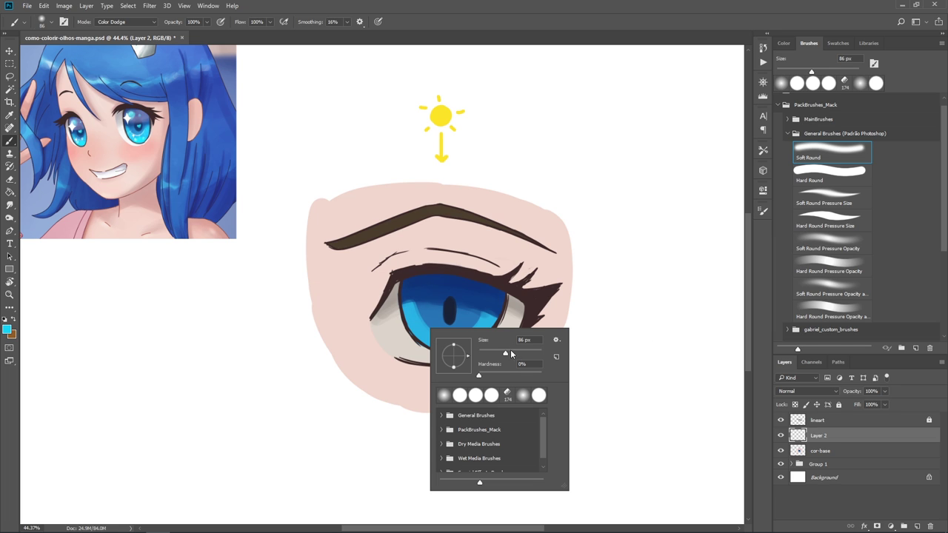
{"action": "key", "text": "Return"}
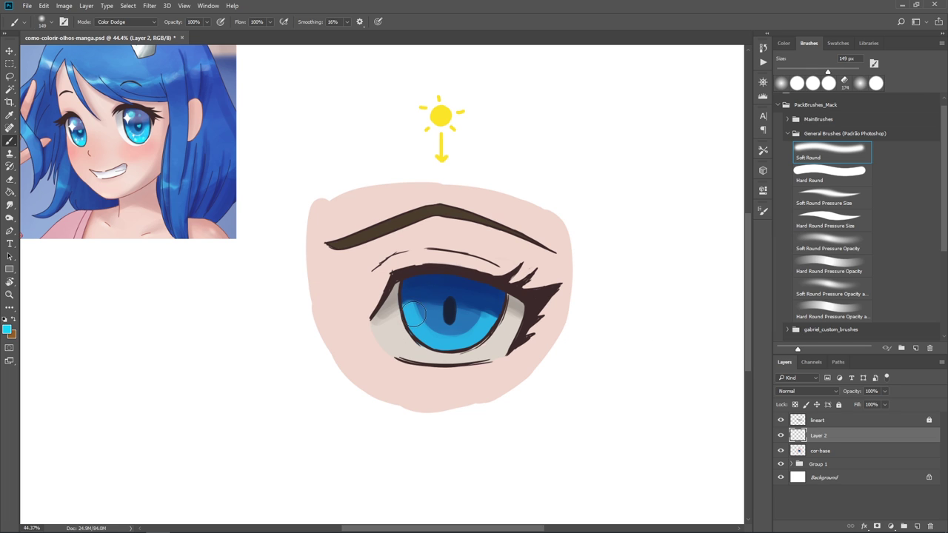
Try several cyan Color Dodge glow strokes across the lower iris, undoing the patchy ones
{"action": "left_click_drag", "start_coordinate": [403, 315], "coordinate": [474, 325]}
{"action": "key", "text": "ctrl+z"}
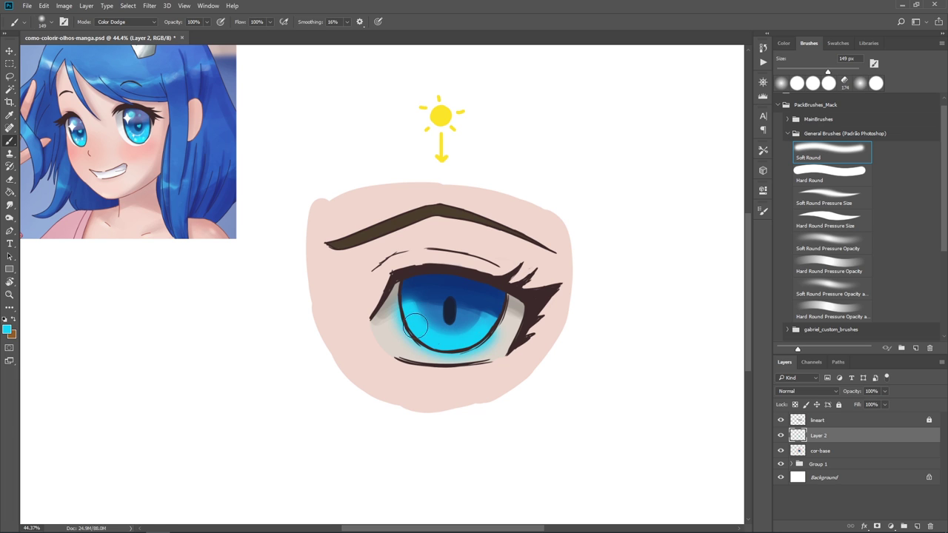
{"action": "left_click_drag", "start_coordinate": [406, 315], "coordinate": [458, 347]}
{"action": "key", "text": "ctrl+z"}
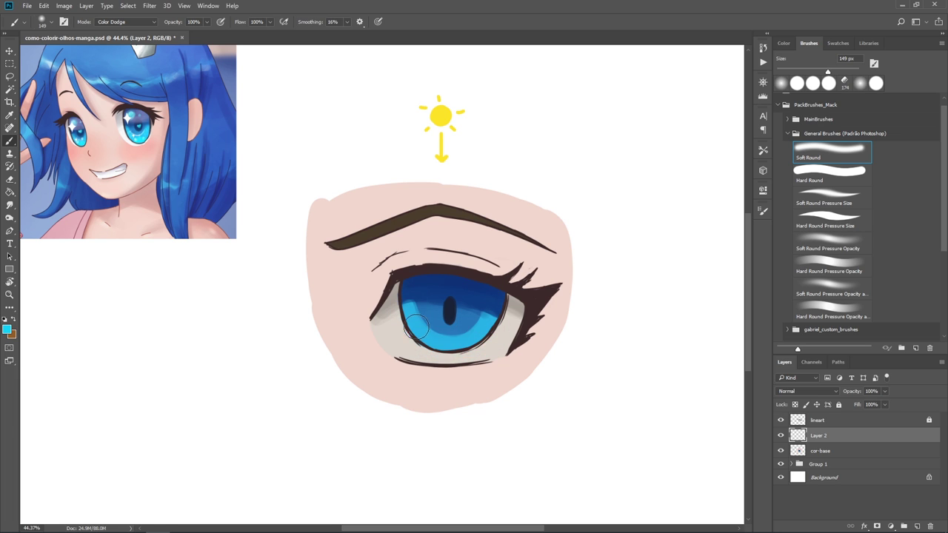
{"action": "mouse_move", "coordinate": [403, 319]}
{"action": "left_mouse_down"}
{"action": "mouse_move", "coordinate": [426, 339]}
{"action": "mouse_move", "coordinate": [490, 339]}
{"action": "left_mouse_up"}
{"action": "key", "text": "ctrl+z"}
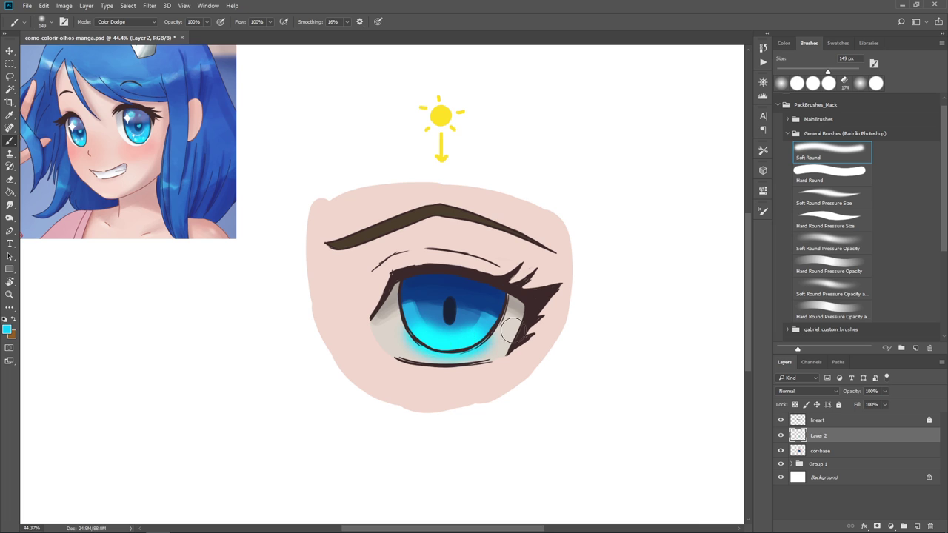
Erase the cyan glow spilling below the iris with a 94 px Soft Round eraser
{"action": "key", "text": "e"}
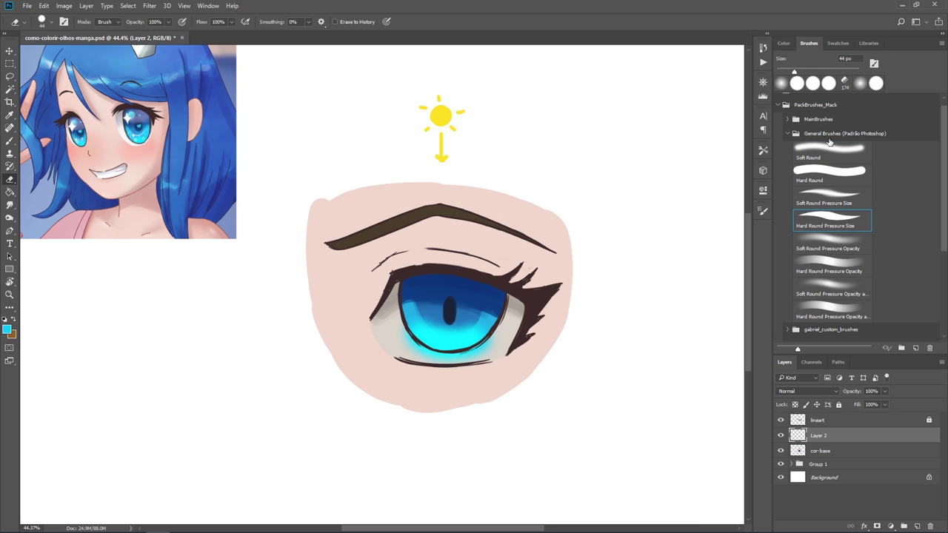
{"action": "mouse_move", "coordinate": [392, 324]}
{"action": "left_mouse_down"}
{"action": "mouse_move", "coordinate": [458, 362]}
{"action": "mouse_move", "coordinate": [476, 360]}
{"action": "mouse_move", "coordinate": [489, 342]}
{"action": "left_mouse_up"}
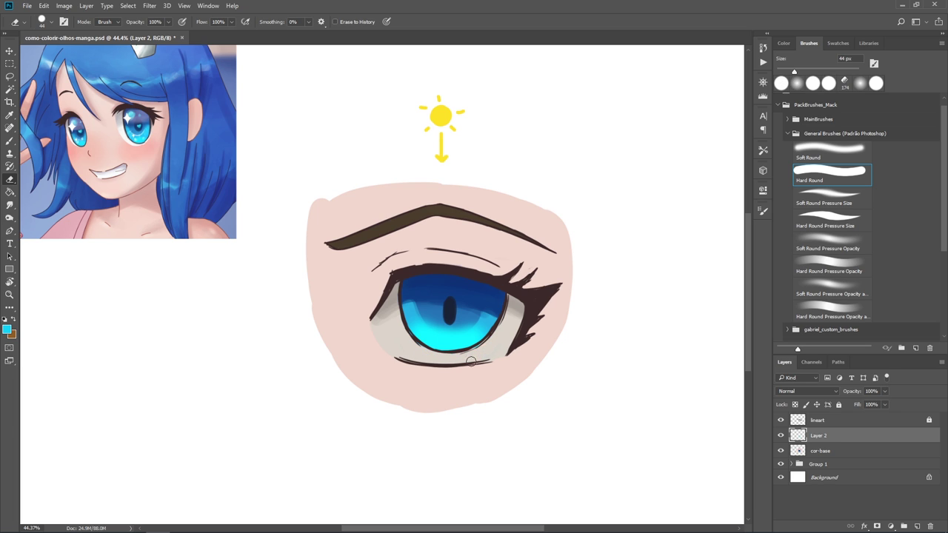
{"action": "left_click", "coordinate": [834, 153]}
{"action": "left_click_drag", "start_coordinate": [428, 315], "coordinate": [442, 321]}
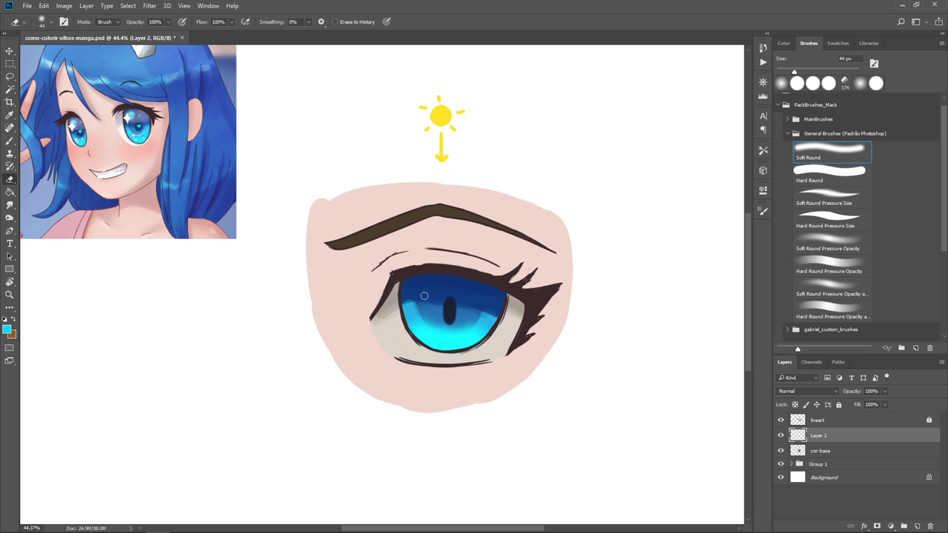
{"action": "right_click", "coordinate": [447, 265]}
{"action": "left_click_drag", "start_coordinate": [525, 292], "coordinate": [530, 293]}
{"action": "key", "text": "Return"}
{"action": "mouse_move", "coordinate": [429, 305]}
{"action": "left_mouse_down"}
{"action": "mouse_move", "coordinate": [467, 329]}
{"action": "mouse_move", "coordinate": [461, 320]}
{"action": "left_mouse_up"}
{"action": "key", "text": "ctrl+z"}
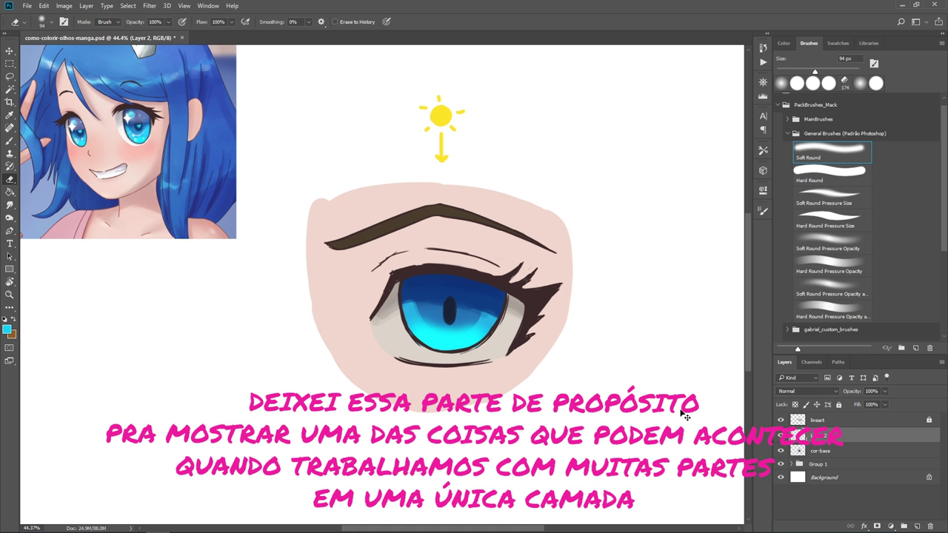
Undo the stray erasing along the iris bottom and add a new layer above Layer 2
{"action": "left_click_drag", "start_coordinate": [444, 349], "coordinate": [491, 345]}
{"action": "key", "text": "ctrl+z"}
{"action": "key", "text": "ctrl+z"}
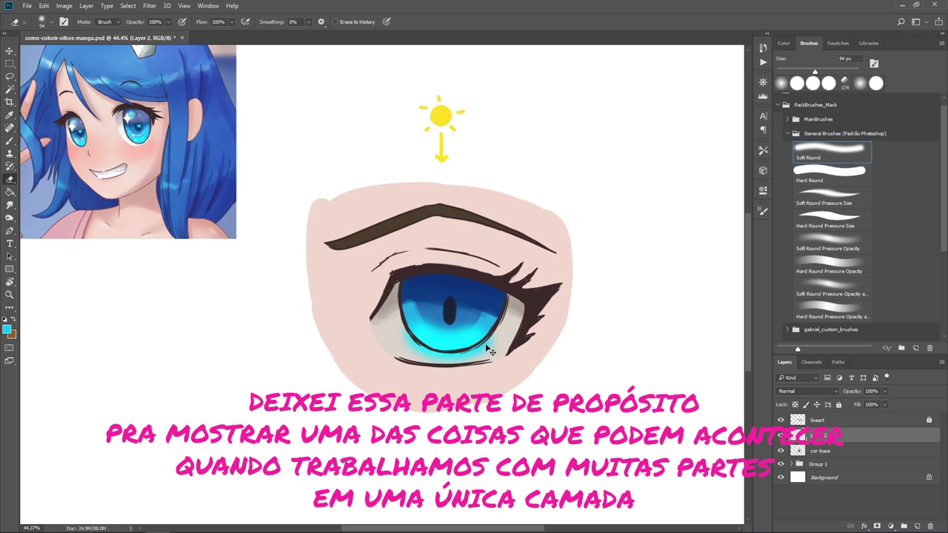
{"action": "key", "text": "ctrl+z"}
{"action": "left_click", "coordinate": [916, 526]}
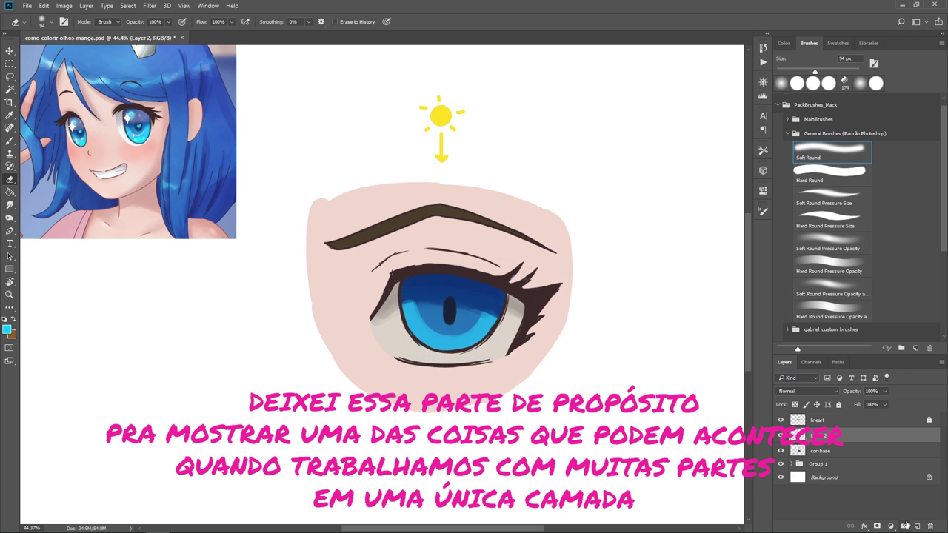
{"action": "mouse_move", "coordinate": [459, 348]}
{"action": "left_mouse_down"}
{"action": "mouse_move", "coordinate": [428, 304]}
{"action": "mouse_move", "coordinate": [485, 337]}
{"action": "left_mouse_up"}
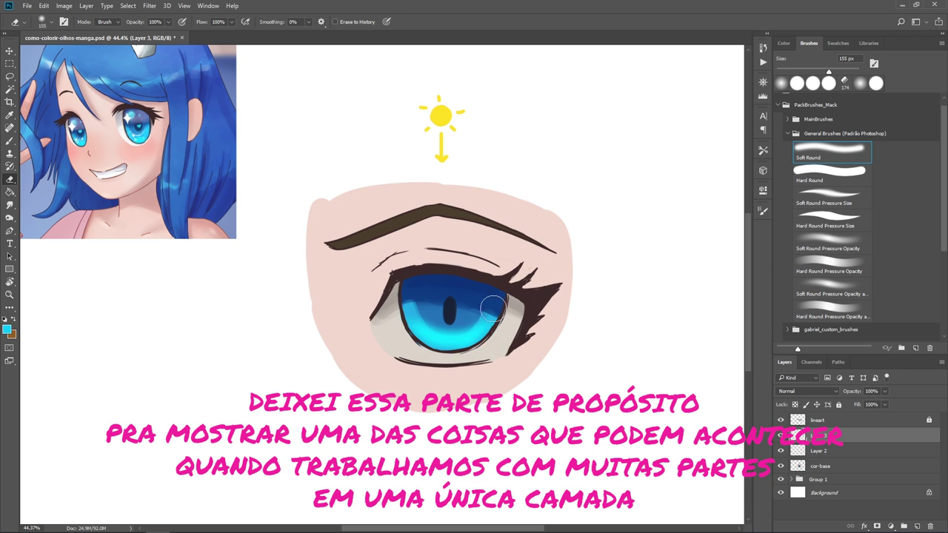
Paint a small cyan heart in the pupil with a 14 px Hard Round Pressure Size brush
{"action": "left_click", "coordinate": [823, 225]}
{"action": "key", "text": "b"}
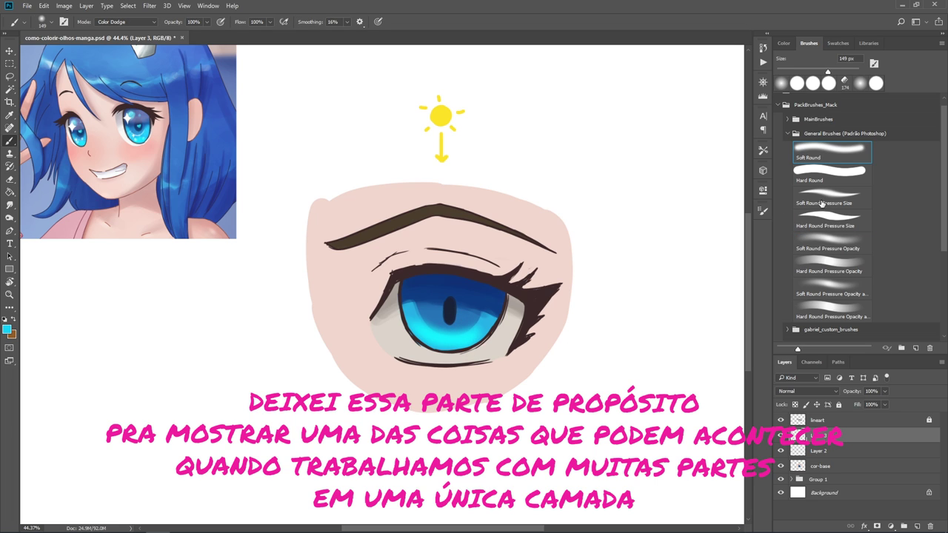
{"action": "right_click", "coordinate": [474, 287]}
{"action": "left_click_drag", "start_coordinate": [530, 310], "coordinate": [523, 310]}
{"action": "key", "text": "Return"}
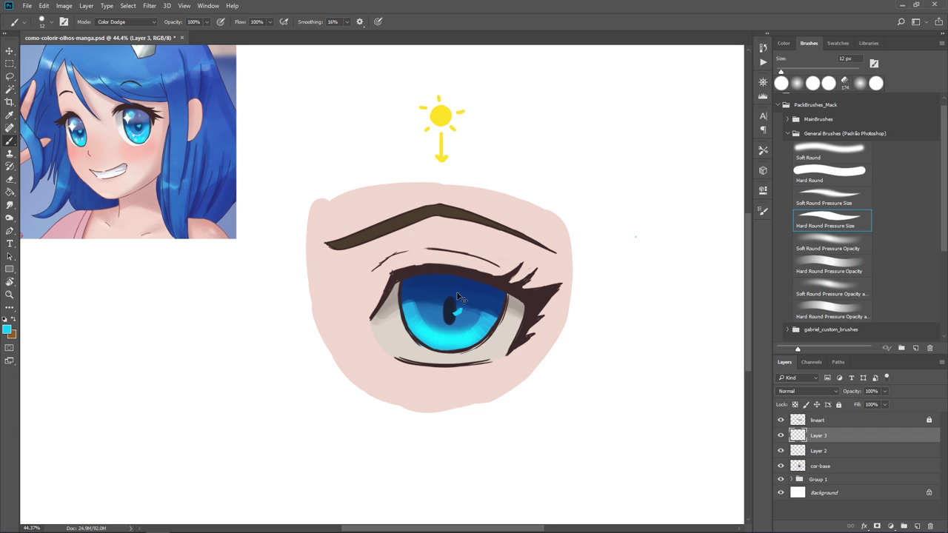
{"action": "key", "text": "ctrl+z"}
Set the brush blend mode to Normal and pick white as the paint colour
{"action": "left_click", "coordinate": [120, 21]}
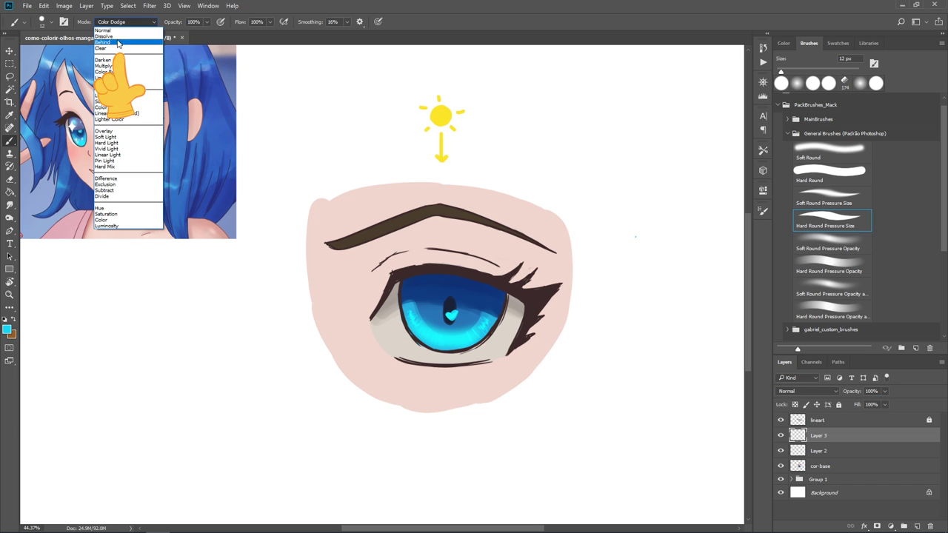
{"action": "left_click", "coordinate": [103, 31]}
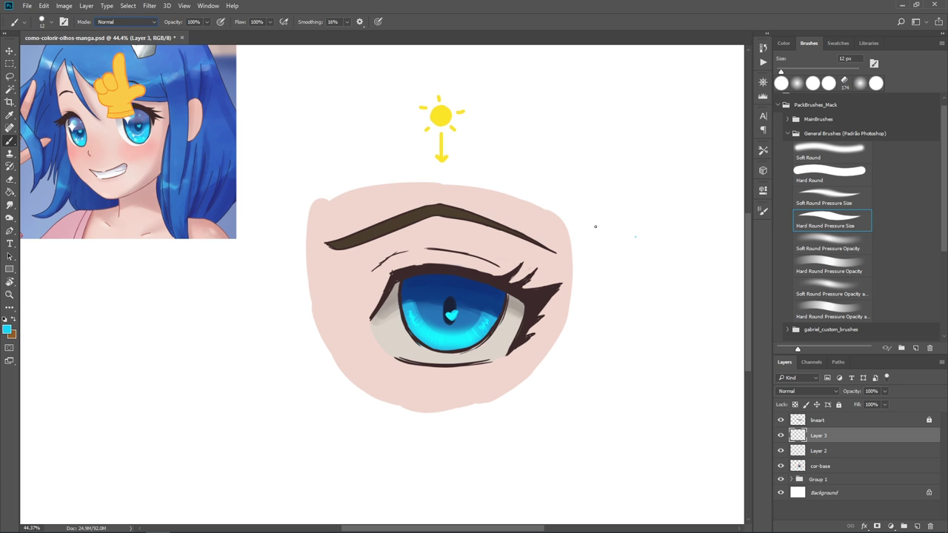
{"action": "left_click", "coordinate": [783, 43]}
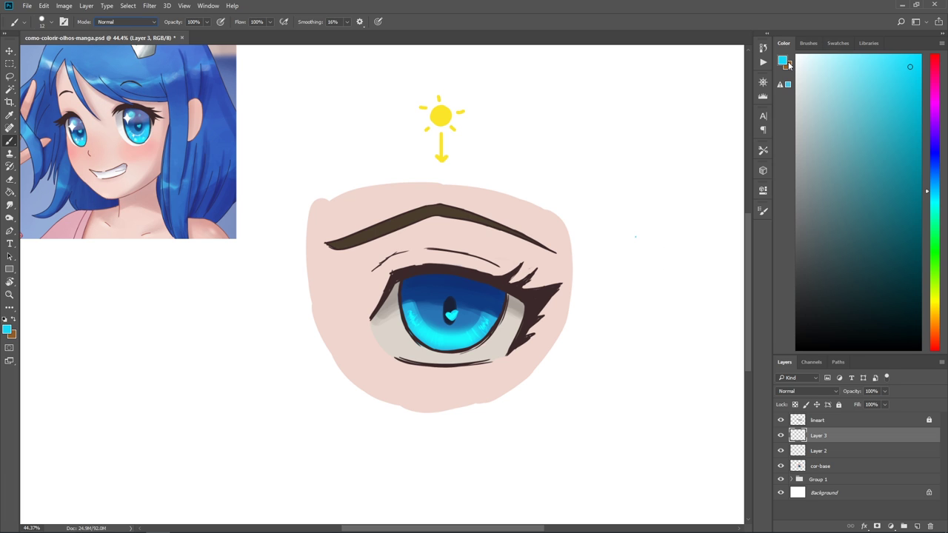
{"action": "left_click_drag", "start_coordinate": [803, 66], "coordinate": [779, 38]}
On a new layer, paint a white diamond sparkle in the upper iris with smoothing at 11%
{"action": "left_click", "coordinate": [917, 526]}
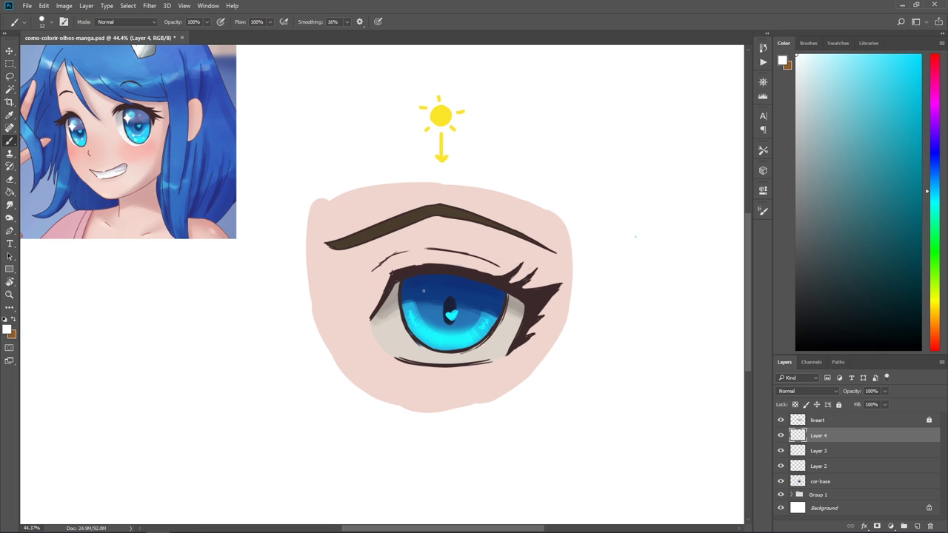
{"action": "key", "text": "ctrl+z"}
{"action": "key", "text": "ctrl+z"}
{"action": "left_click_drag", "start_coordinate": [426, 278], "coordinate": [427, 289]}
{"action": "left_click_drag", "start_coordinate": [429, 311], "coordinate": [427, 281]}
{"action": "left_click", "coordinate": [346, 22]}
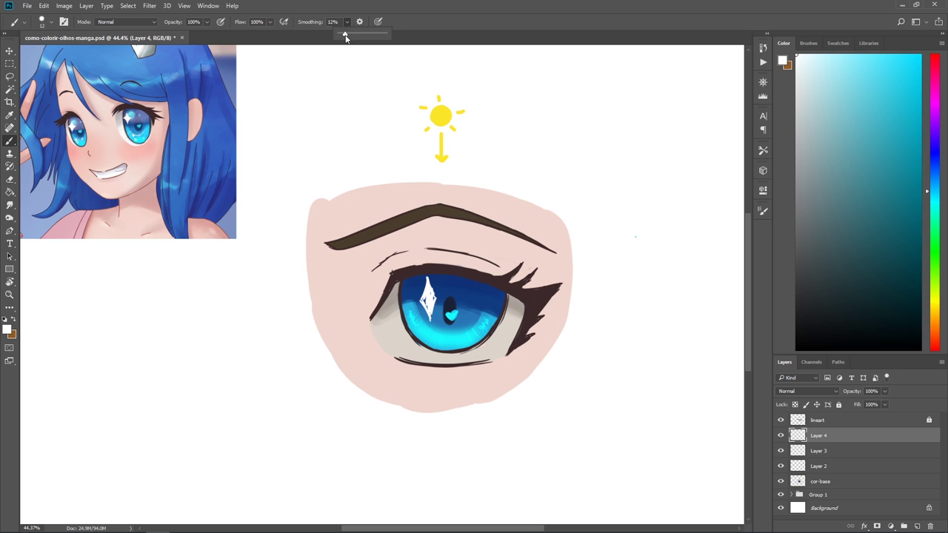
{"action": "left_click_drag", "start_coordinate": [348, 37], "coordinate": [344, 38]}
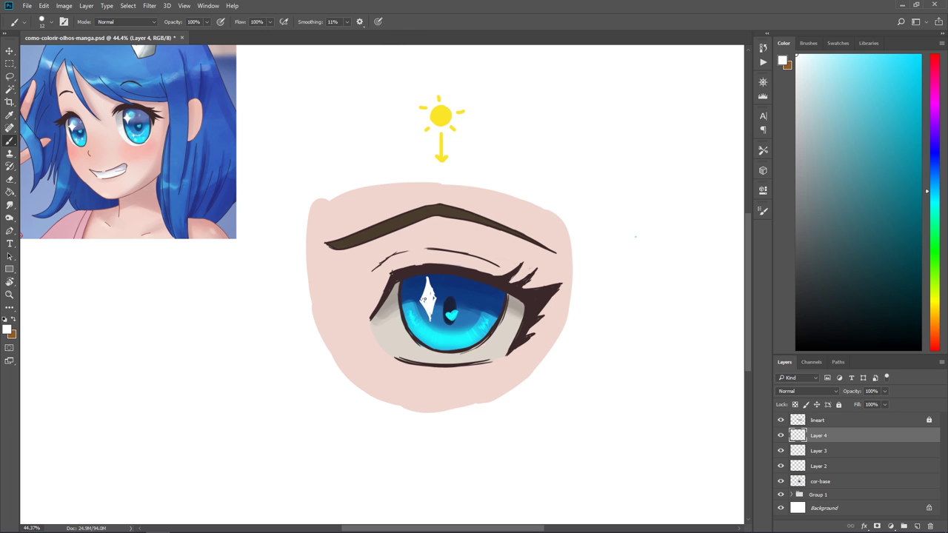
{"action": "key", "text": "ctrl+z"}
{"action": "left_click", "coordinate": [807, 43]}
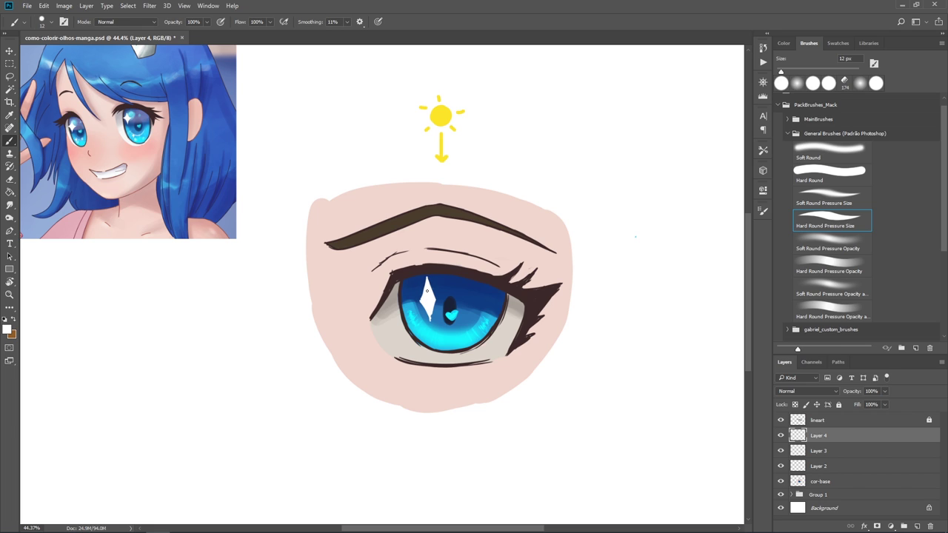
{"action": "left_click_drag", "start_coordinate": [426, 291], "coordinate": [431, 295]}
Move Layer 4 above the lineart and rotate the sparkle about -13.5°
{"action": "key", "text": "e"}
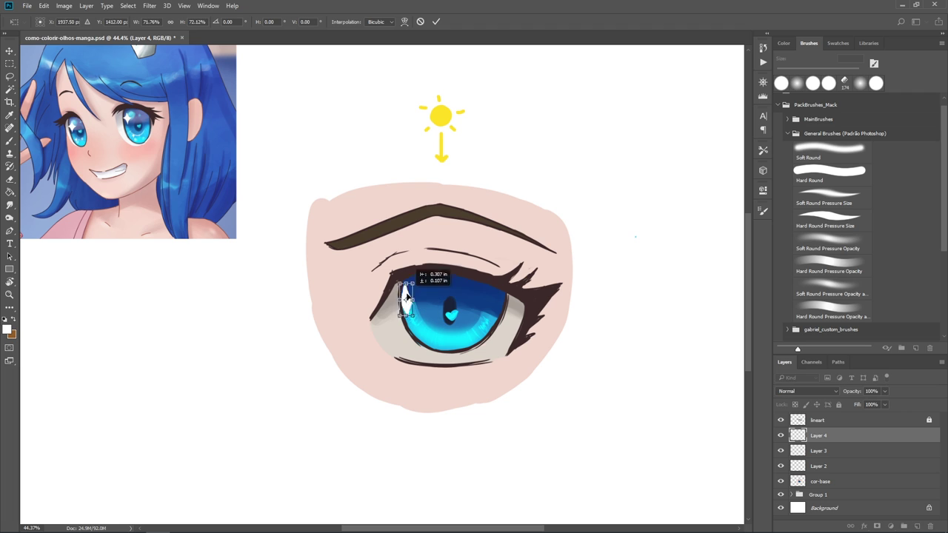
{"action": "left_click_drag", "start_coordinate": [422, 285], "coordinate": [433, 314]}
{"action": "left_click_drag", "start_coordinate": [829, 432], "coordinate": [829, 418]}
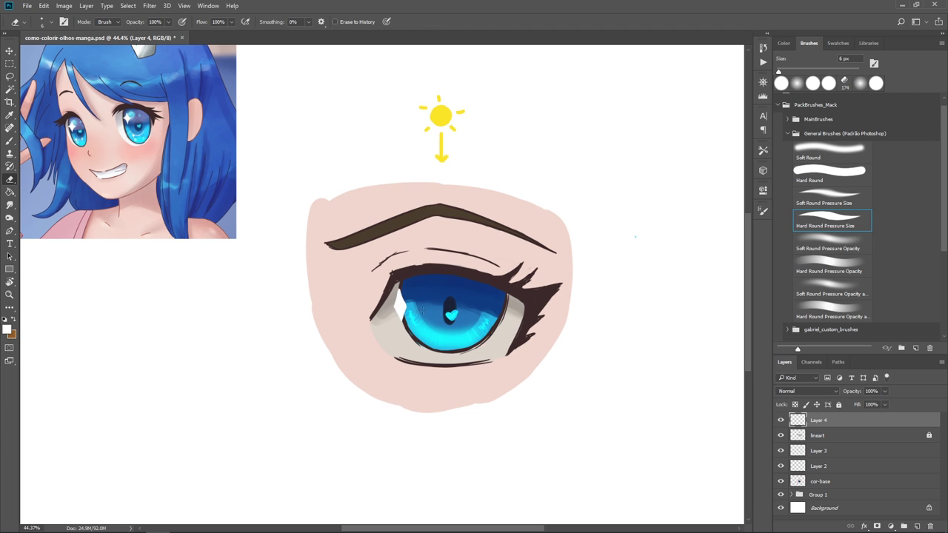
{"action": "key", "text": "ctrl+t"}
{"action": "left_click_drag", "start_coordinate": [447, 285], "coordinate": [437, 268]}
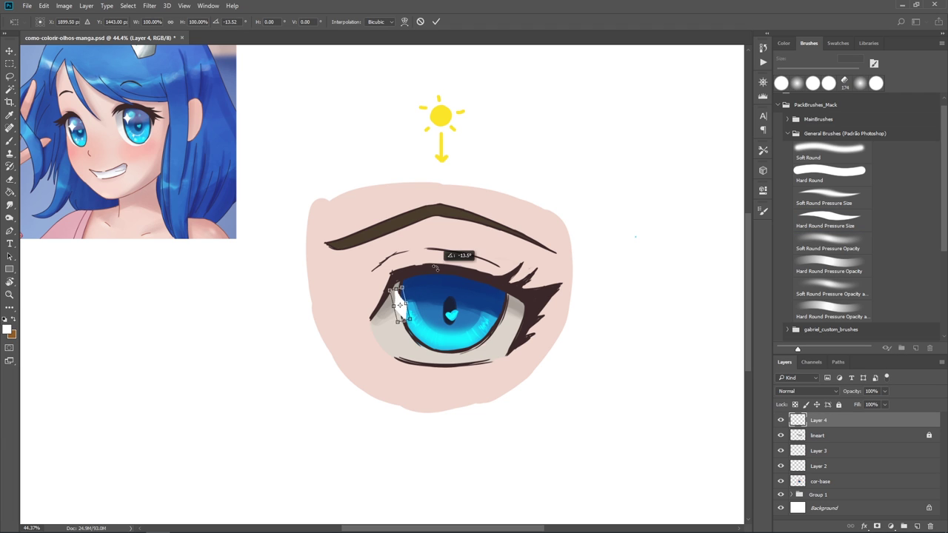
{"action": "key", "text": "Return"}
Enlarge the gleam at the iris's upper left, duplicate it as a small sparkle, and merge into Layer 4
{"action": "key", "text": "e"}
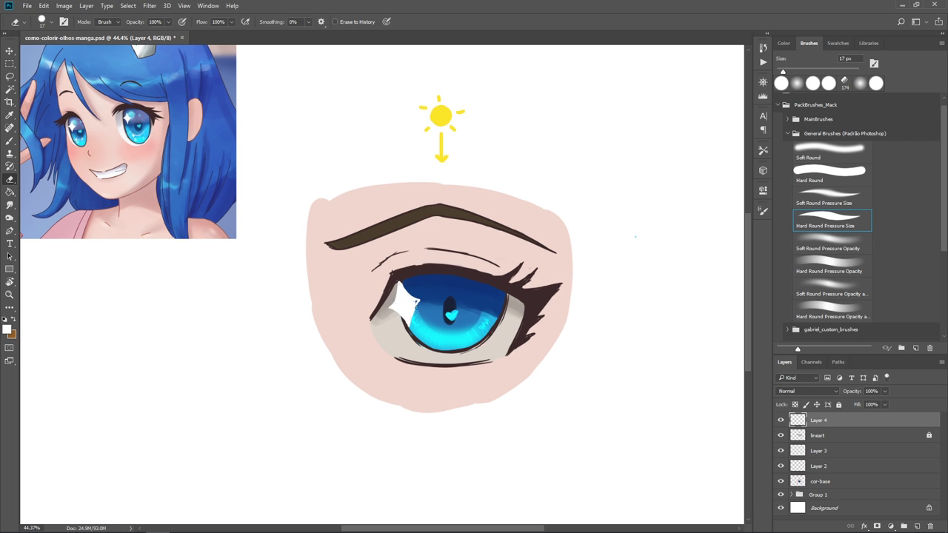
{"action": "key", "text": "ctrl+t"}
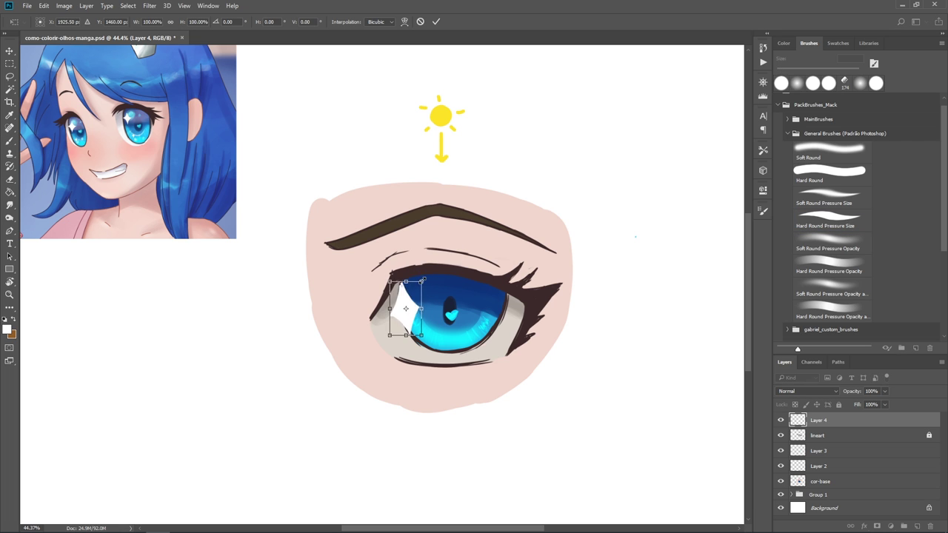
{"action": "mouse_move", "coordinate": [406, 308]}
{"action": "left_mouse_down"}
{"action": "mouse_move", "coordinate": [394, 296]}
{"action": "mouse_move", "coordinate": [453, 320]}
{"action": "mouse_move", "coordinate": [448, 355]}
{"action": "mouse_move", "coordinate": [448, 340]}
{"action": "left_mouse_up"}
{"action": "key", "text": "Return"}
{"action": "key", "text": "b"}
{"action": "key", "text": "ctrl+t"}
{"action": "key", "text": "Return"}
{"action": "key", "text": "b"}
{"action": "key", "text": "ctrl+e"}
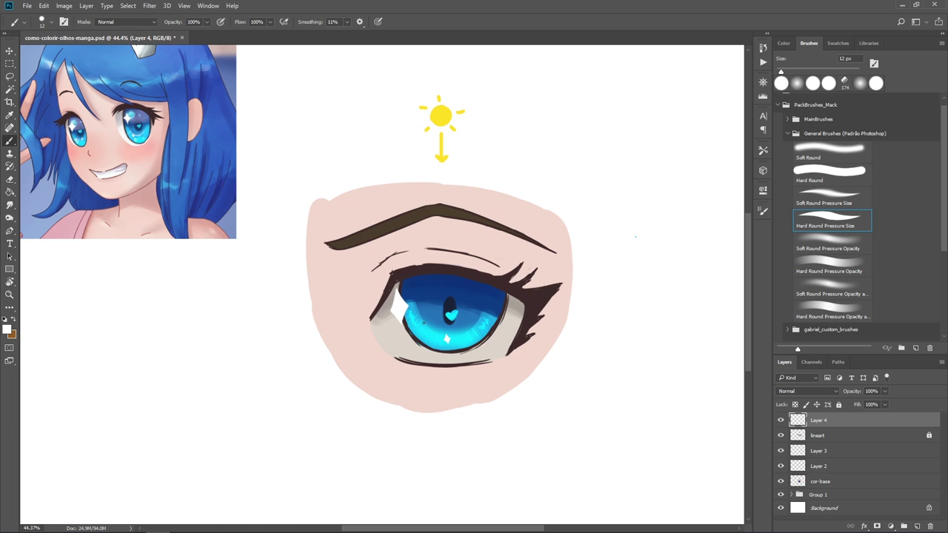
{"action": "key", "text": "ctrl+z"}
Paint a soft glow along the iris bottom with the Soft Round Pressure Size brush
{"action": "left_click", "coordinate": [820, 196]}
{"action": "left_click_drag", "start_coordinate": [422, 327], "coordinate": [456, 334]}
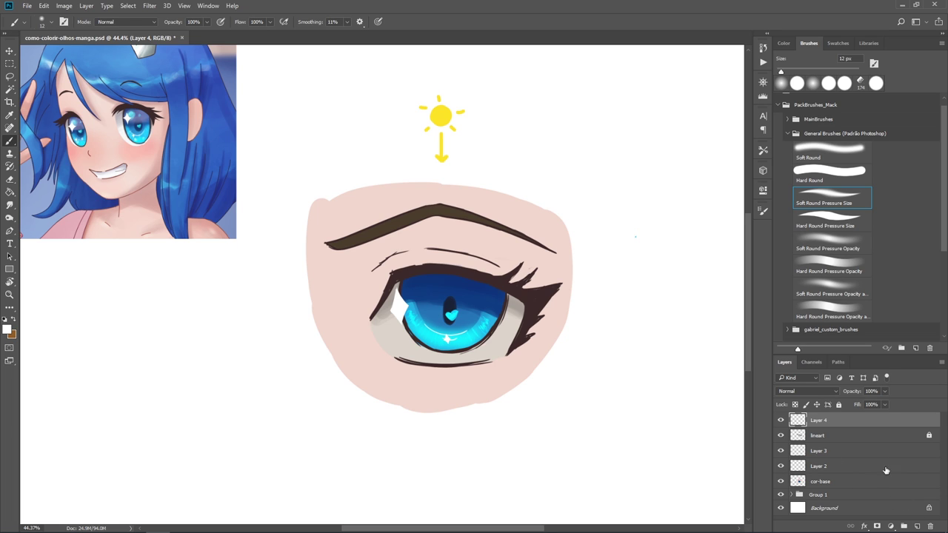
Merge Layer 3 and Layer 2 into cor-base and add a new layer above it
{"action": "left_click", "coordinate": [840, 452]}
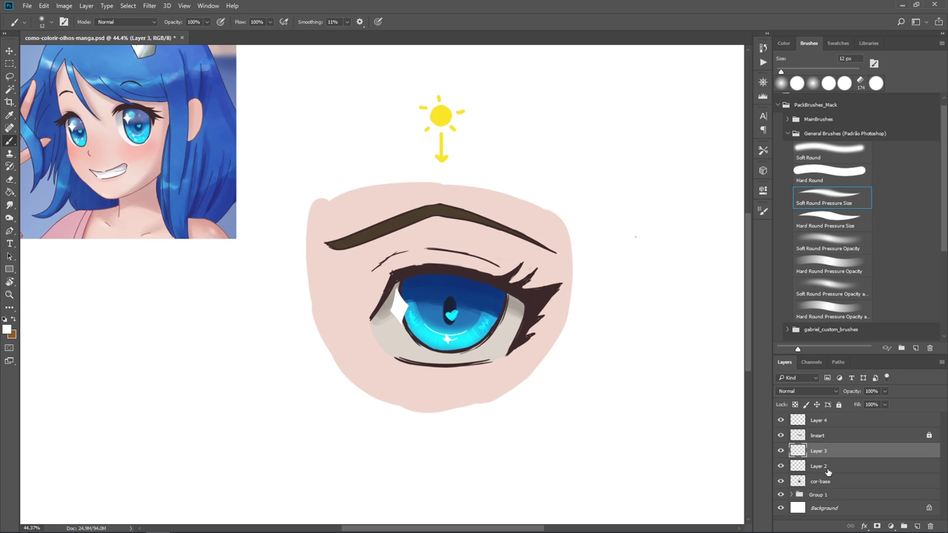
{"action": "key", "text": "ctrl+e"}
{"action": "key", "text": "ctrl+e"}
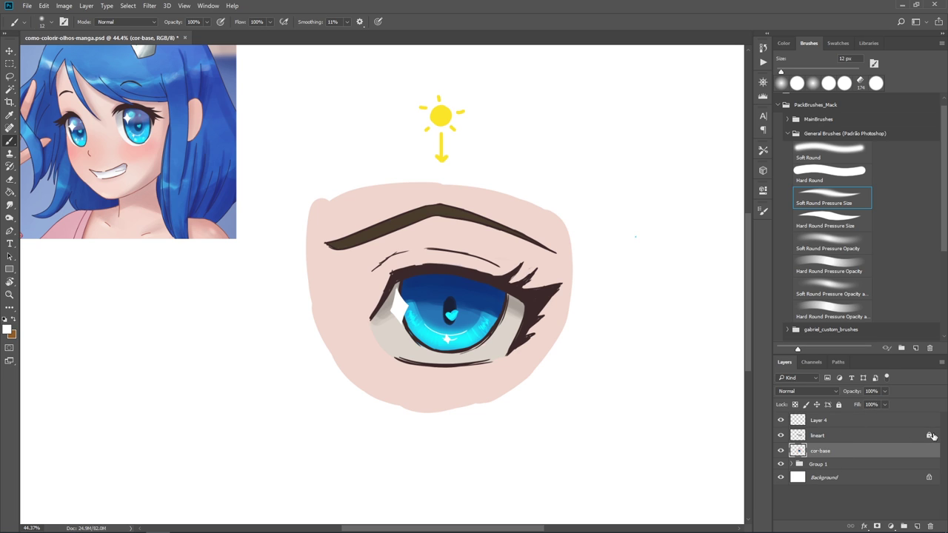
{"action": "left_click", "coordinate": [916, 526]}
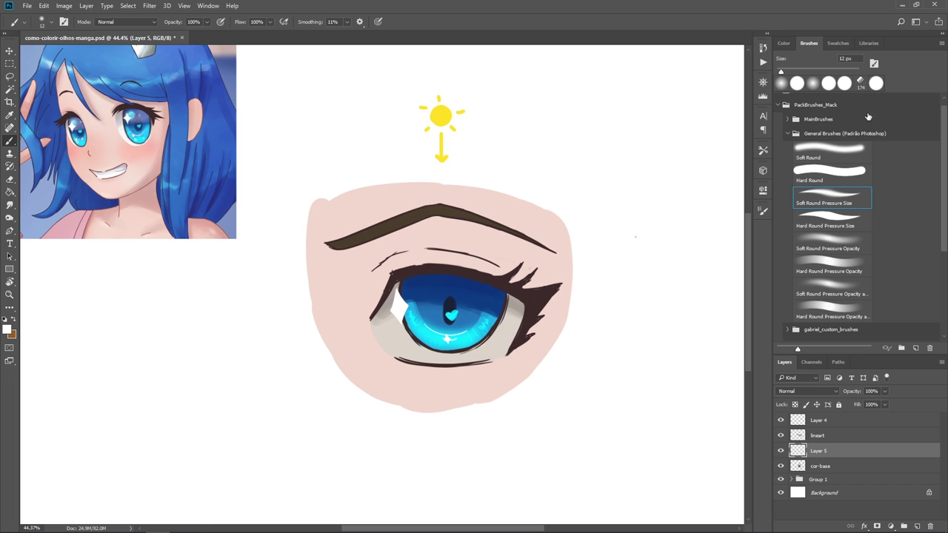
Choose a pale peach foreground colour with the hue nudged toward red
{"action": "left_click", "coordinate": [783, 43]}
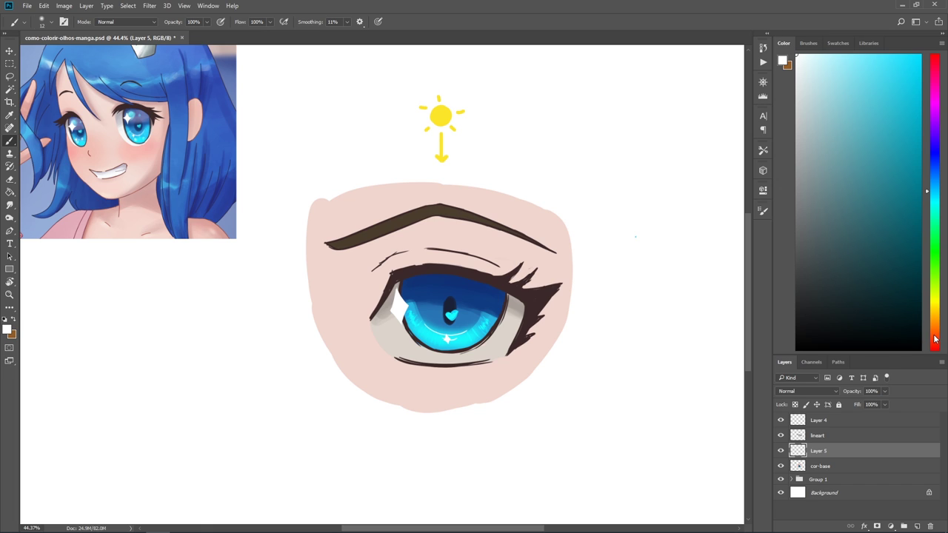
{"action": "left_click", "coordinate": [934, 338]}
{"action": "left_click_drag", "start_coordinate": [814, 73], "coordinate": [825, 76]}
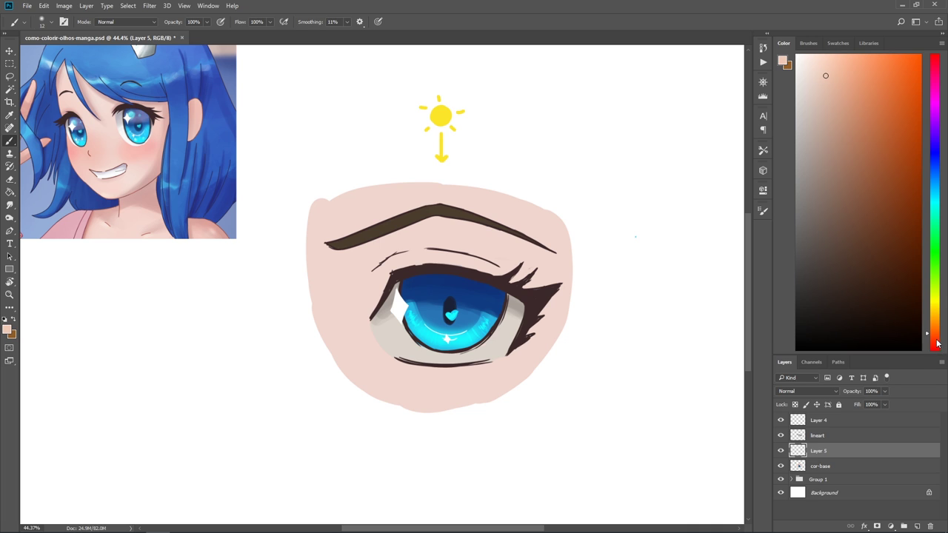
{"action": "left_click_drag", "start_coordinate": [936, 343], "coordinate": [934, 346]}
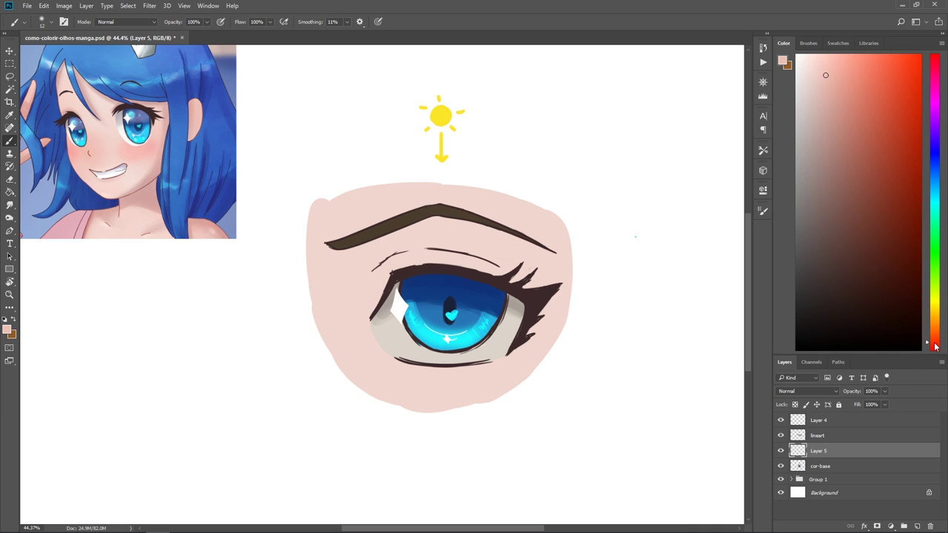
{"action": "left_click", "coordinate": [812, 76]}
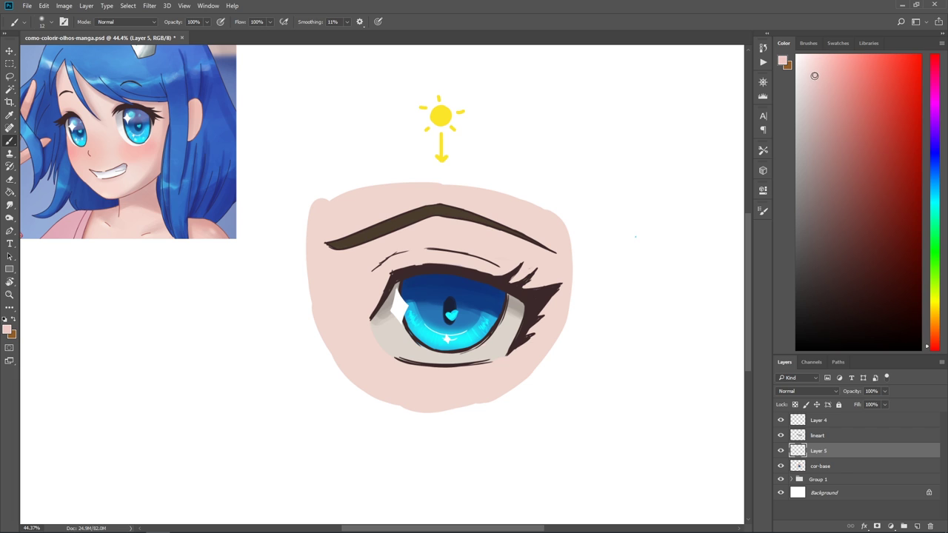
{"action": "left_click", "coordinate": [809, 43]}
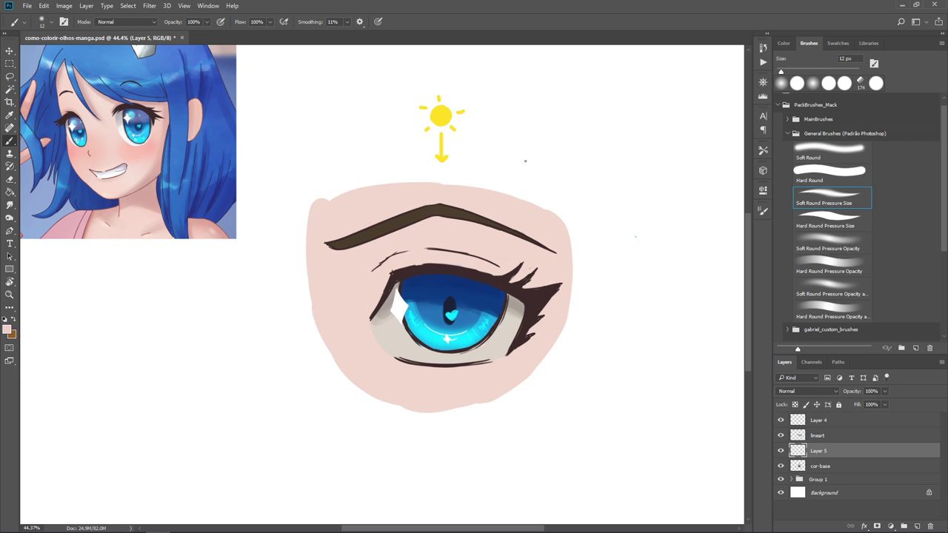
Paint an Overlay-mode tone across the iris top with a 72–117 px Hard Round Pressure Opacity brush
{"action": "left_click", "coordinate": [147, 24]}
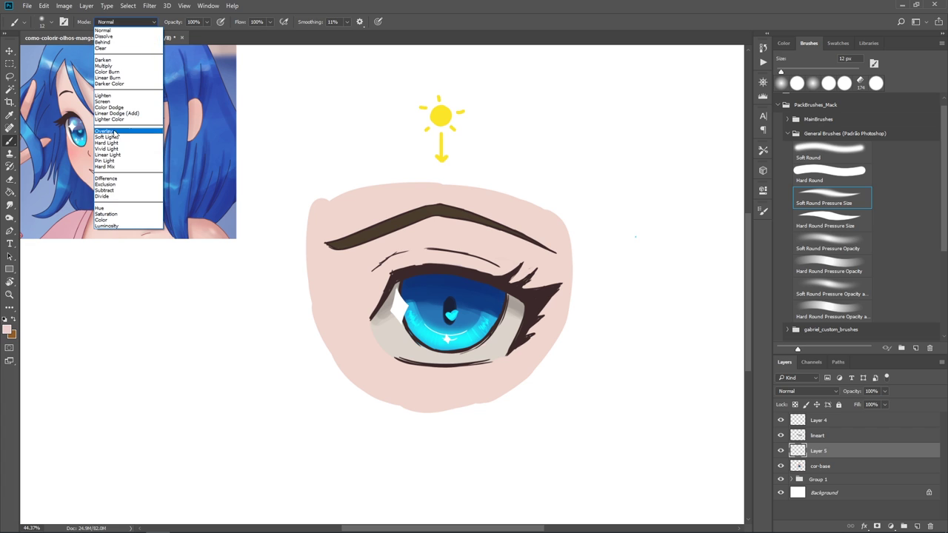
{"action": "left_click", "coordinate": [115, 130]}
{"action": "left_click", "coordinate": [821, 311]}
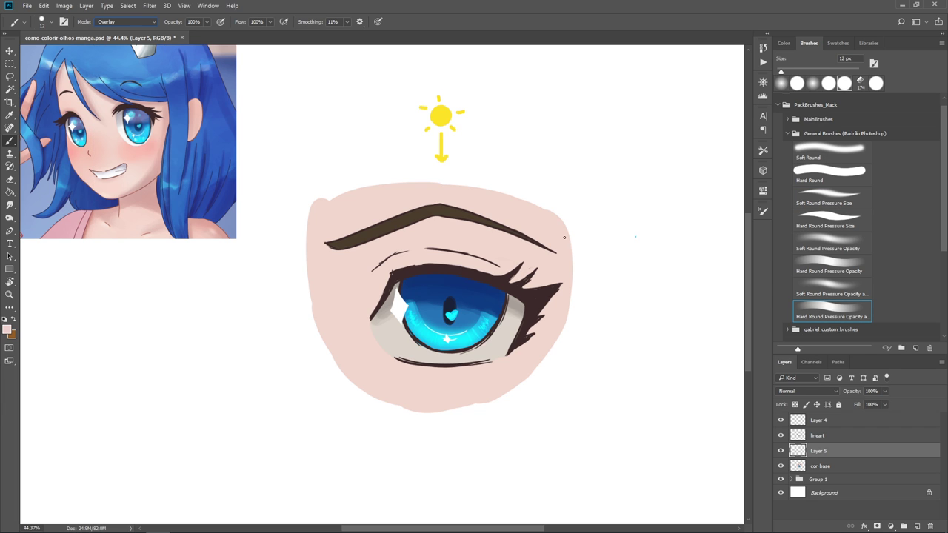
{"action": "right_click", "coordinate": [482, 230]}
{"action": "mouse_move", "coordinate": [468, 261]}
{"action": "left_mouse_down"}
{"action": "mouse_move", "coordinate": [479, 262]}
{"action": "mouse_move", "coordinate": [411, 287]}
{"action": "left_mouse_up"}
{"action": "left_click", "coordinate": [608, 184]}
{"action": "left_click", "coordinate": [418, 286]}
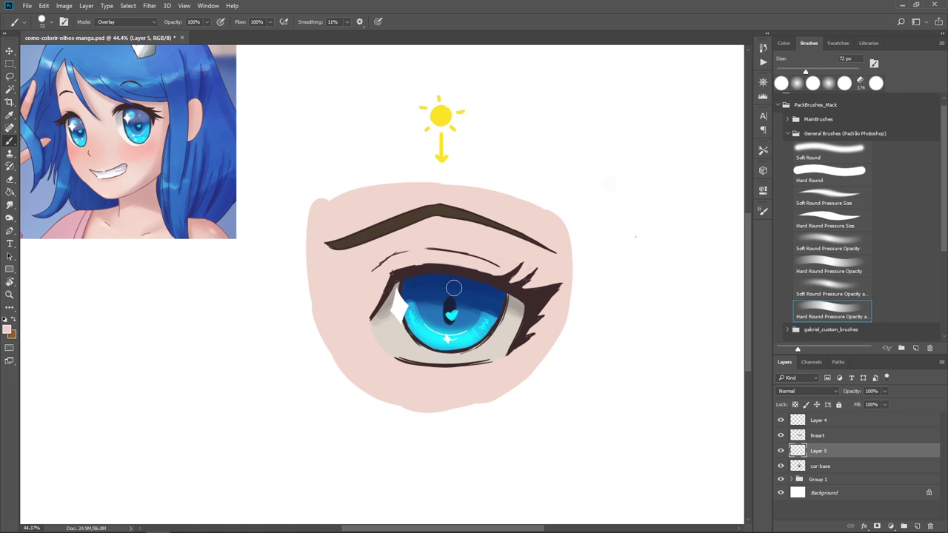
{"action": "left_click_drag", "start_coordinate": [423, 277], "coordinate": [486, 291]}
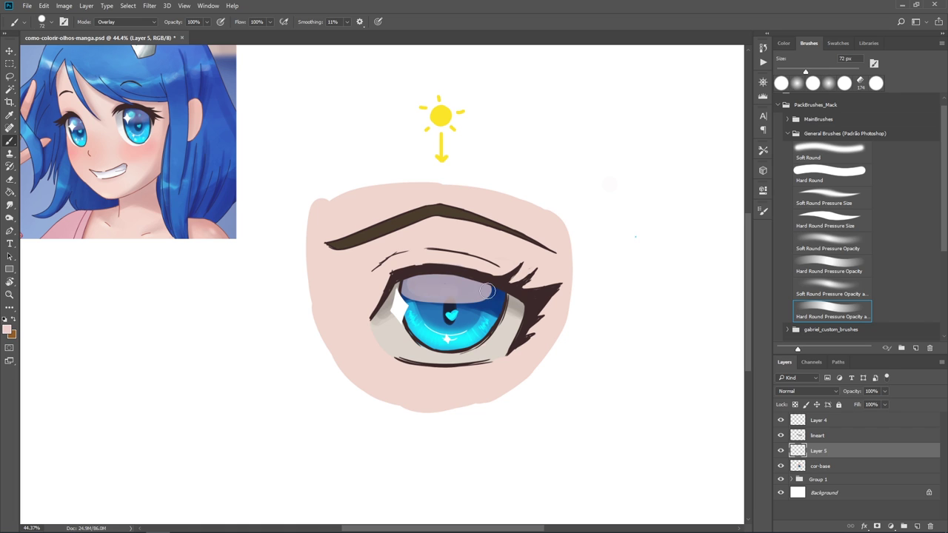
{"action": "key", "text": "bracketright"}
{"action": "key", "text": "bracketright"}
{"action": "key", "text": "bracketright"}
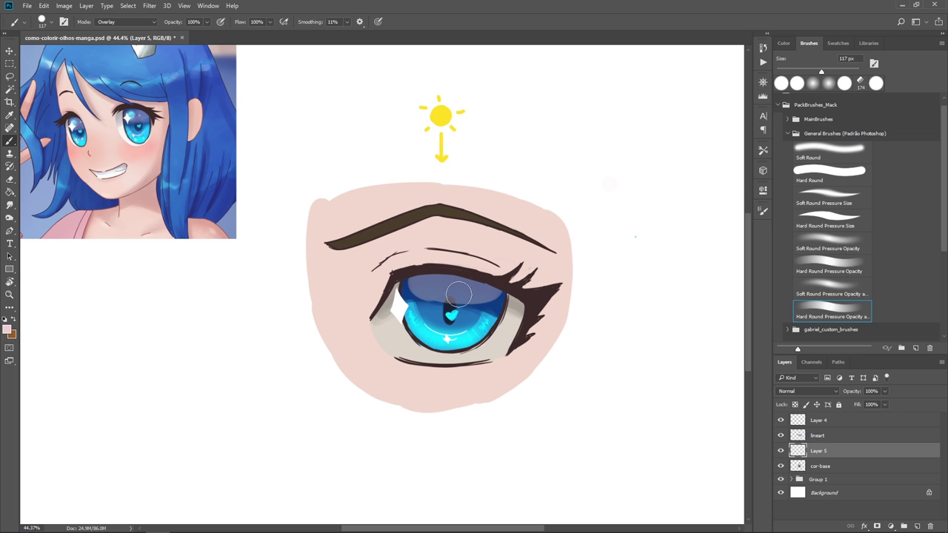
{"action": "mouse_move", "coordinate": [459, 293]}
{"action": "left_mouse_down"}
{"action": "mouse_move", "coordinate": [422, 274]}
{"action": "mouse_move", "coordinate": [476, 275]}
{"action": "mouse_move", "coordinate": [421, 286]}
{"action": "left_mouse_up"}
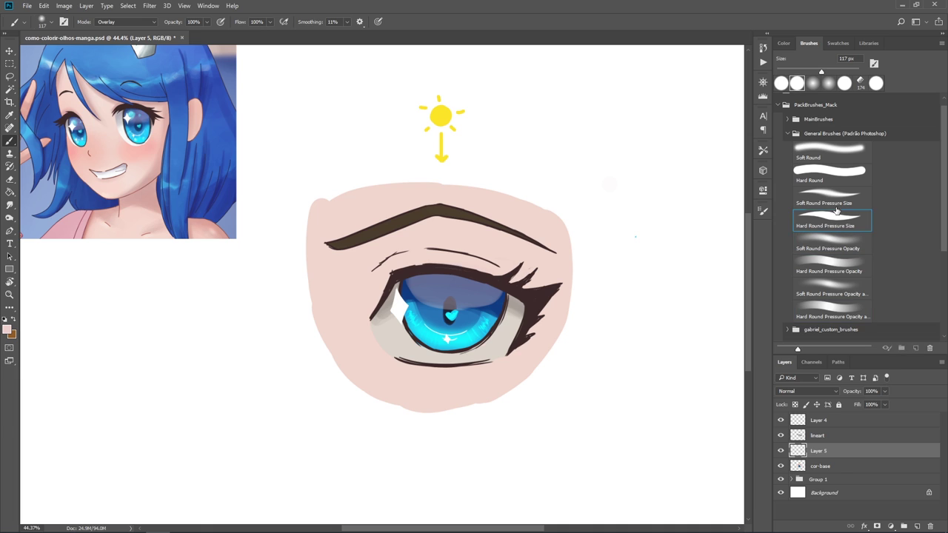
Erase the light streaks in the iris band with a 34 px eraser
{"action": "key", "text": "e"}
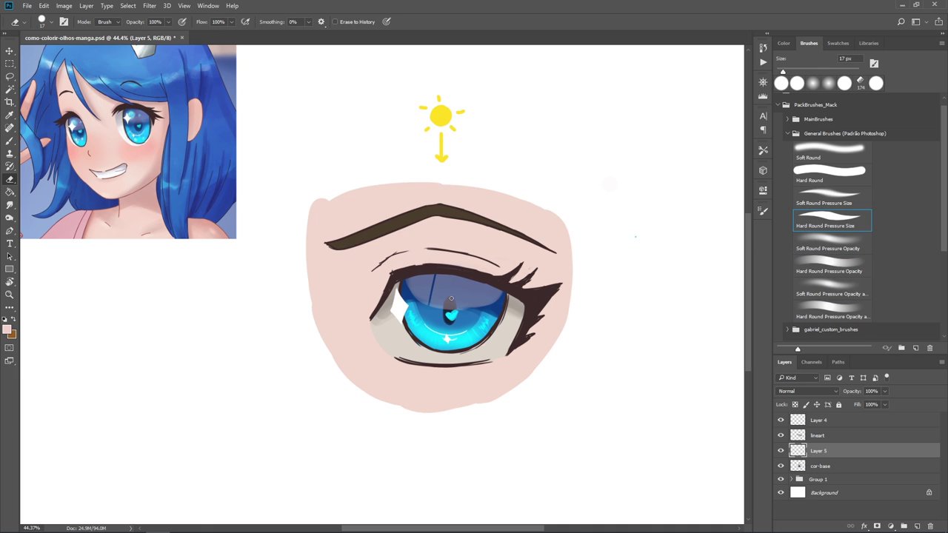
{"action": "left_click_drag", "start_coordinate": [464, 311], "coordinate": [467, 276]}
{"action": "mouse_move", "coordinate": [463, 310]}
{"action": "left_mouse_down"}
{"action": "mouse_move", "coordinate": [462, 283]}
{"action": "mouse_move", "coordinate": [432, 276]}
{"action": "left_mouse_up"}
{"action": "right_click", "coordinate": [447, 288]}
{"action": "left_click_drag", "start_coordinate": [506, 314], "coordinate": [514, 314]}
{"action": "left_click", "coordinate": [623, 247]}
{"action": "left_click_drag", "start_coordinate": [441, 269], "coordinate": [436, 311]}
{"action": "key", "text": "ctrl+z"}
{"action": "left_click_drag", "start_coordinate": [441, 269], "coordinate": [435, 314]}
Set Layer 5's opacity to 65%
{"action": "left_click", "coordinate": [885, 392]}
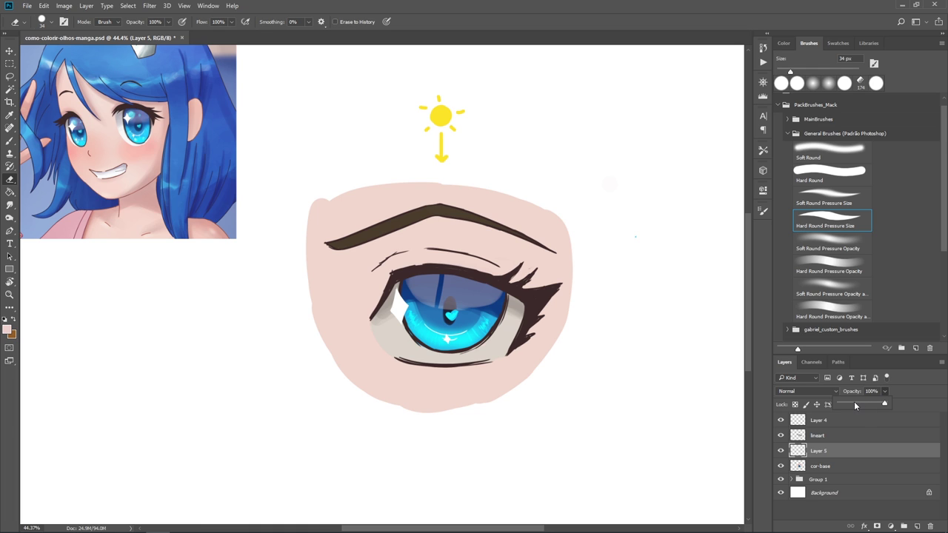
{"action": "left_click", "coordinate": [853, 402]}
{"action": "left_click_drag", "start_coordinate": [858, 402], "coordinate": [863, 403]}
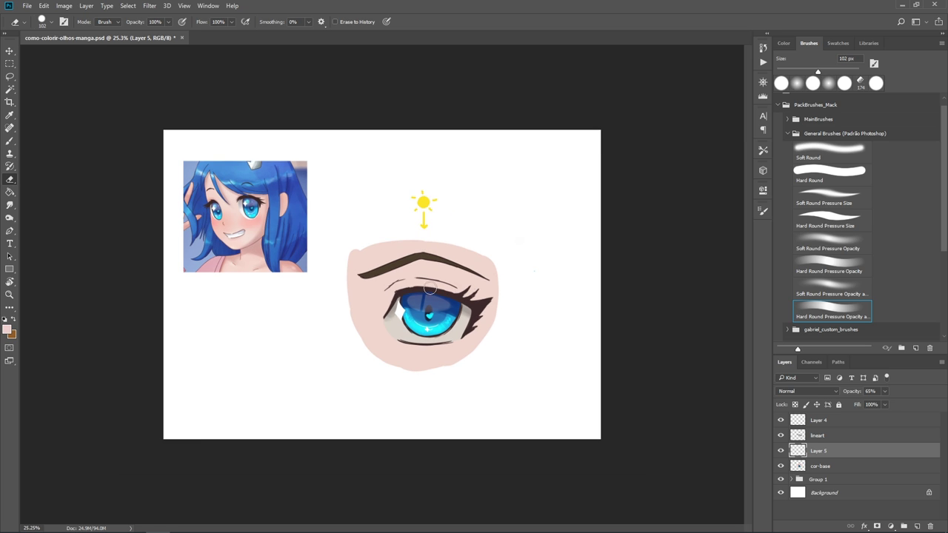
Choose a near-white paint colour
{"action": "scroll", "coordinate": [478, 183], "scroll_direction": "down", "scroll_amount": 2}
{"action": "left_click", "coordinate": [783, 43]}
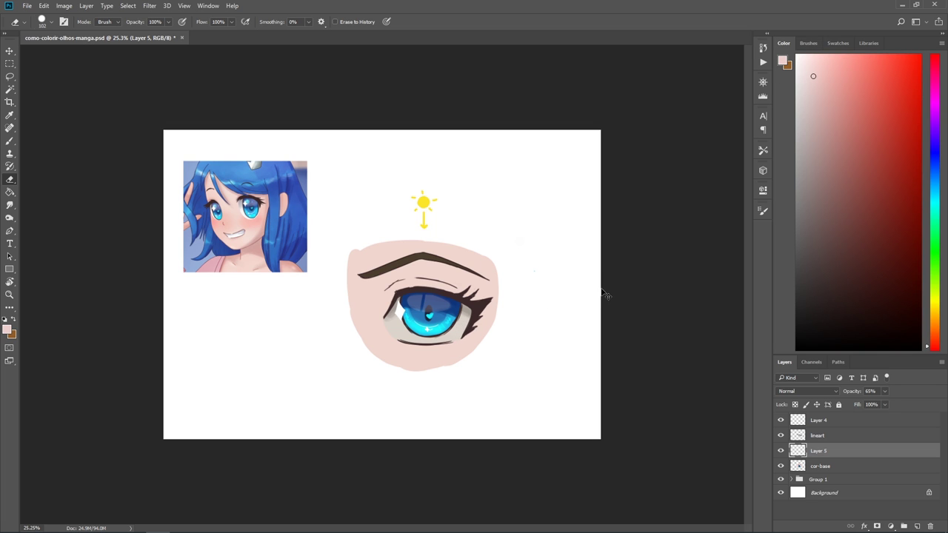
{"action": "key", "text": "b"}
{"action": "left_click", "coordinate": [462, 329], "text": "alt"}
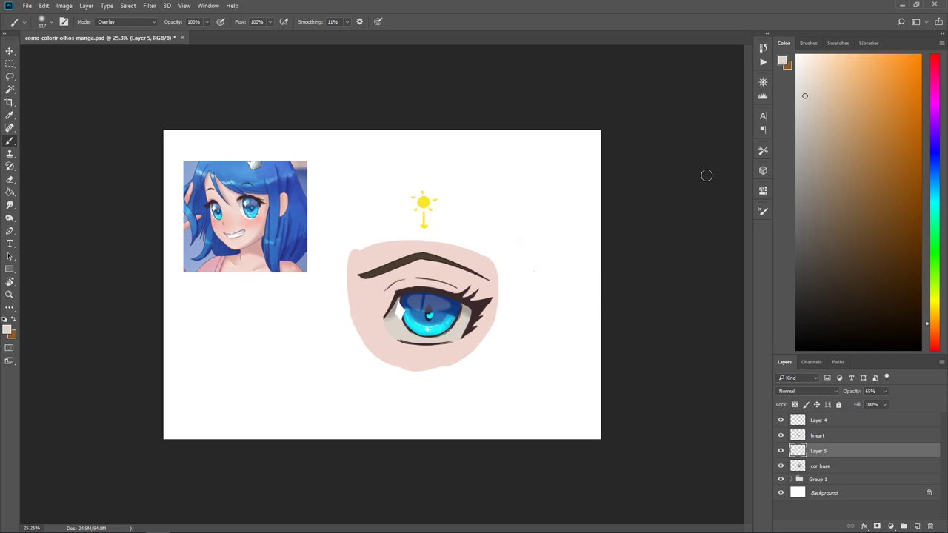
{"action": "left_click", "coordinate": [802, 75]}
{"action": "left_click_drag", "start_coordinate": [801, 65], "coordinate": [798, 64]}
Softly brighten the lower-left iris with a 228 px Soft Round brush in Overlay mode
{"action": "left_click", "coordinate": [808, 43]}
{"action": "left_click", "coordinate": [828, 148]}
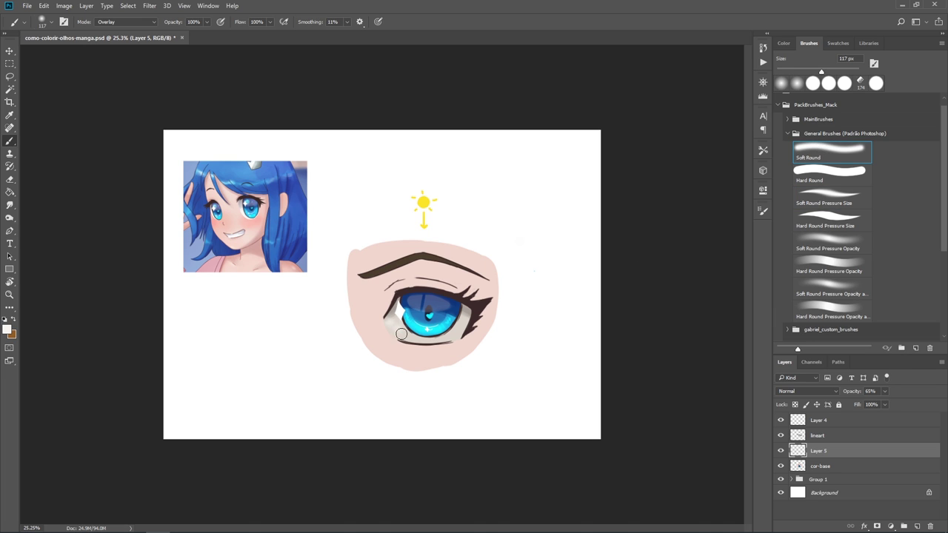
{"action": "right_click", "coordinate": [416, 291]}
{"action": "left_click_drag", "start_coordinate": [497, 288], "coordinate": [518, 288]}
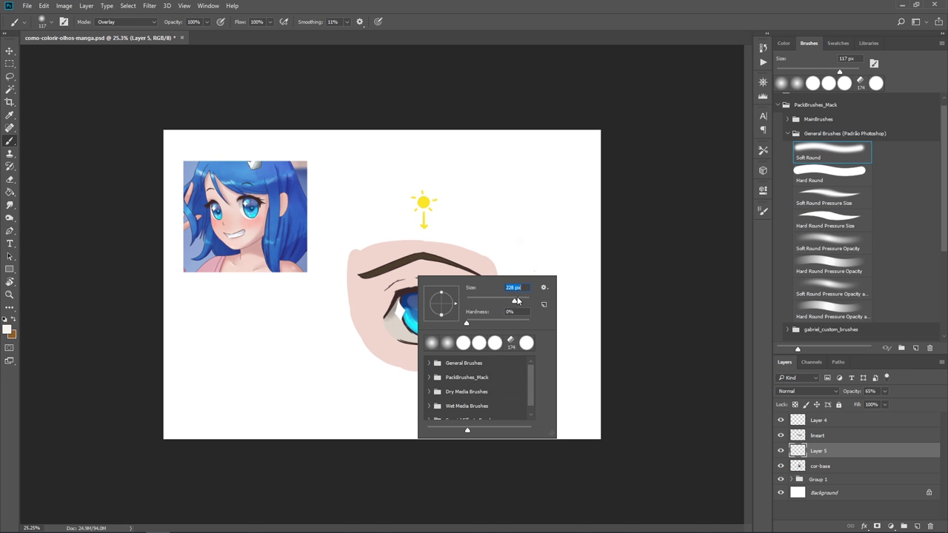
{"action": "key", "text": "Return"}
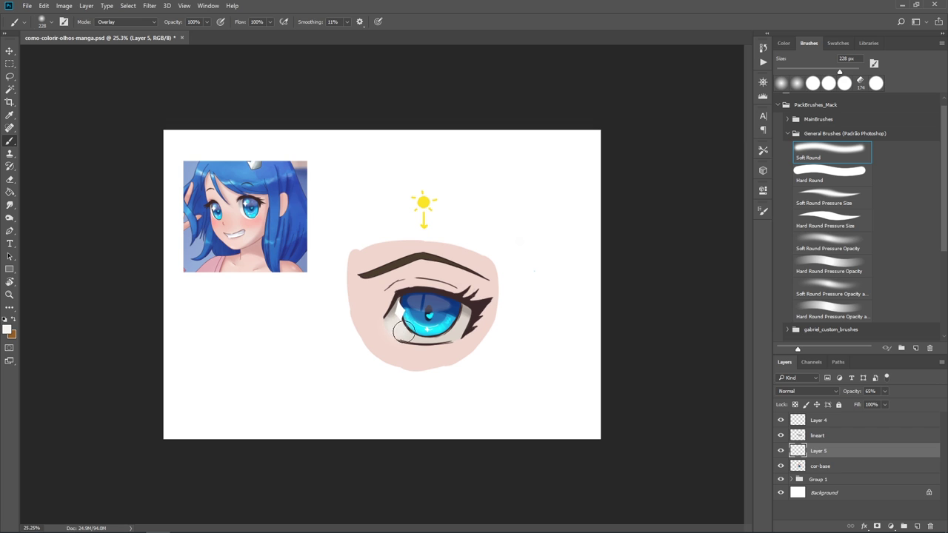
{"action": "mouse_move", "coordinate": [398, 331]}
{"action": "left_mouse_down"}
{"action": "mouse_move", "coordinate": [419, 335]}
{"action": "mouse_move", "coordinate": [424, 320]}
{"action": "left_mouse_up"}
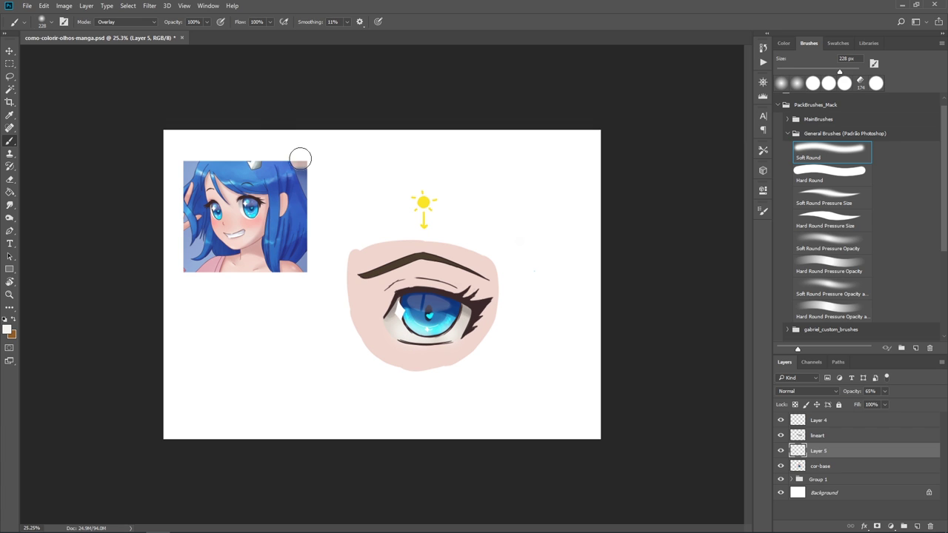
Set blending back to Normal and trim the lid shadow with the Eraser
{"action": "left_click", "coordinate": [126, 22]}
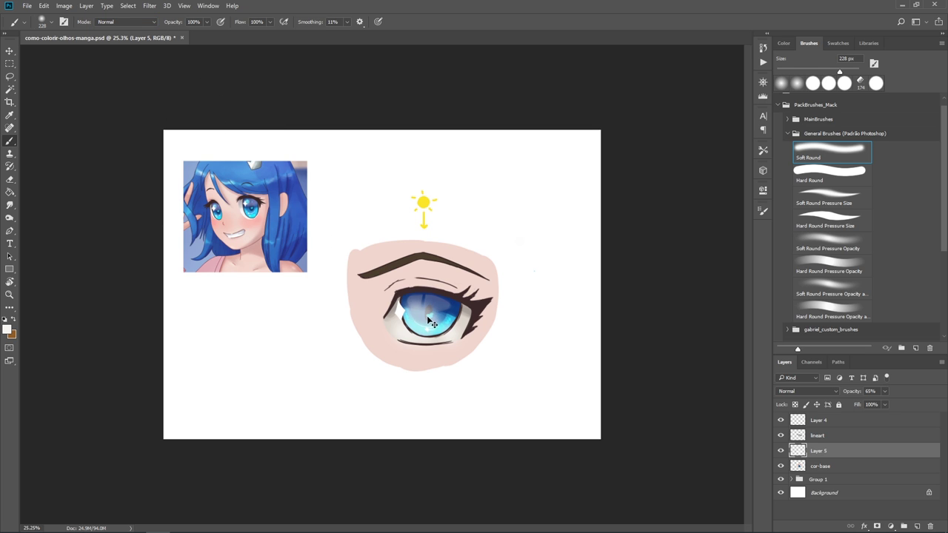
{"action": "key", "text": "e"}
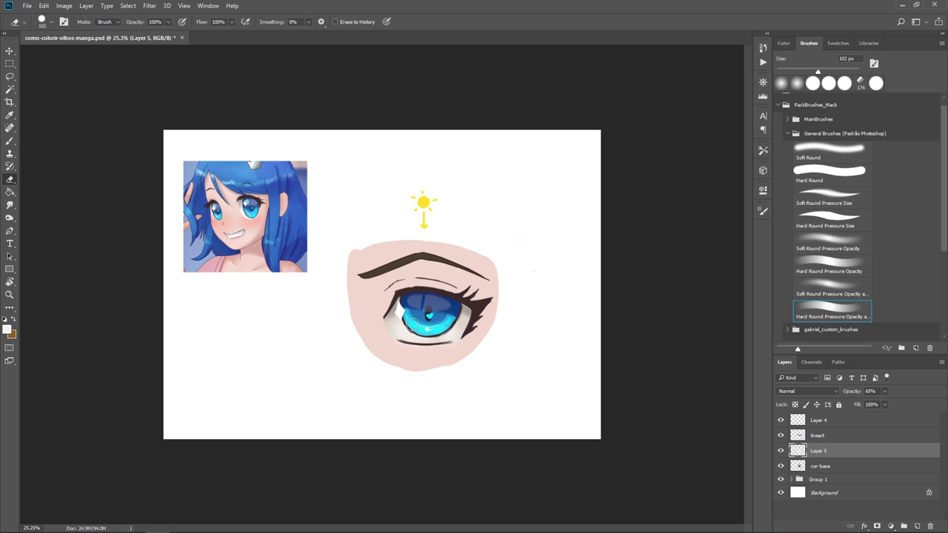
{"action": "key", "text": "b"}
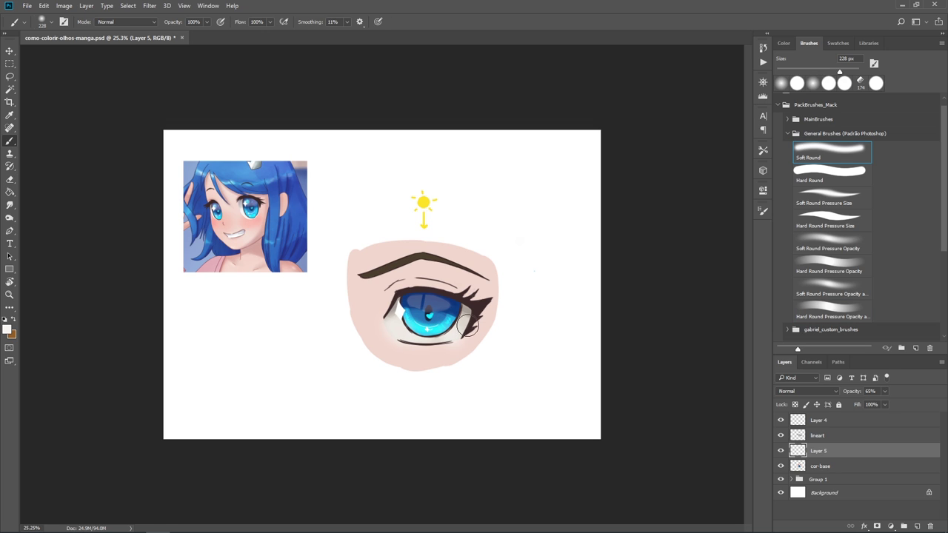
{"action": "key", "text": "e"}
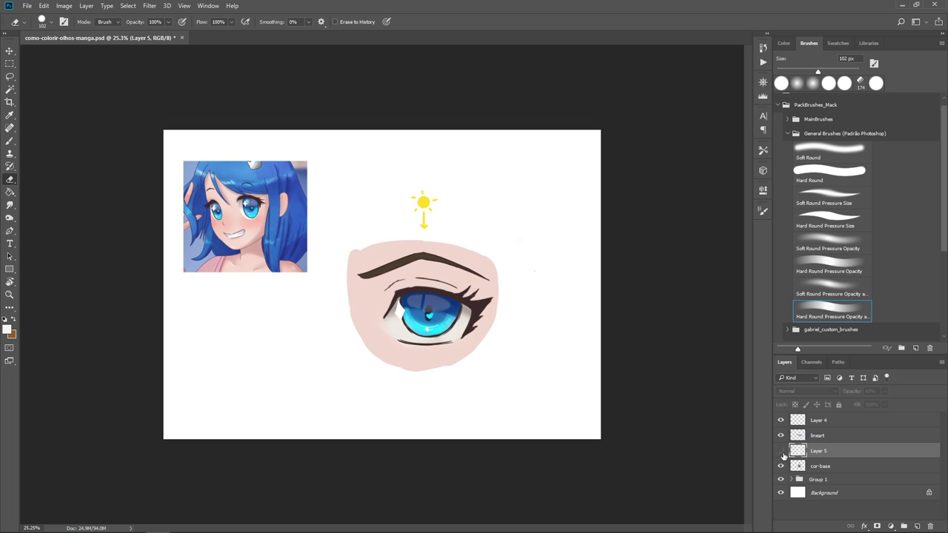
Merge lineart and Layer 5, then merge Layer 4 into cor-base
{"action": "mouse_move", "coordinate": [792, 438]}
{"action": "left_mouse_down"}
{"action": "mouse_move", "coordinate": [815, 479]}
{"action": "mouse_move", "coordinate": [831, 459]}
{"action": "left_mouse_up"}
{"action": "left_click", "coordinate": [812, 420]}
{"action": "left_click", "coordinate": [780, 420]}
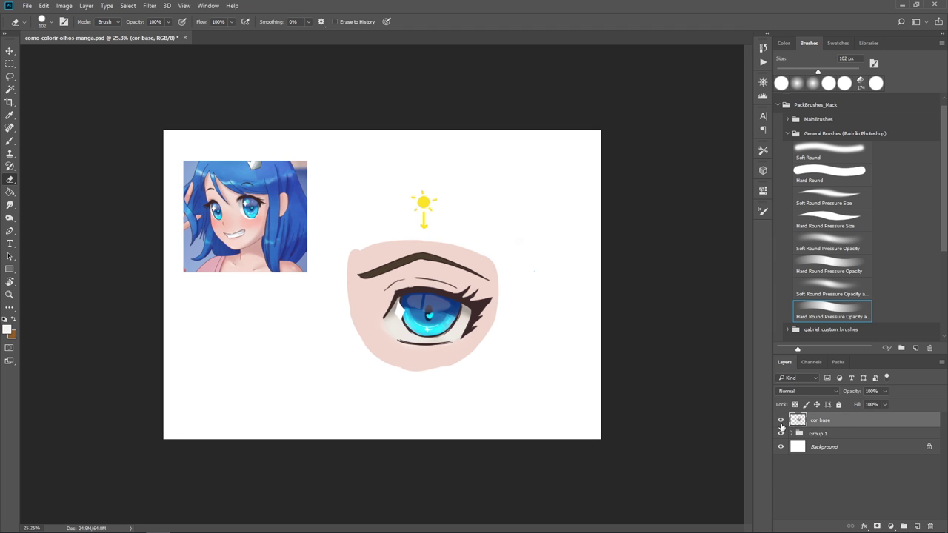
{"action": "key", "text": "ctrl+e"}
Test a darker pink eyelid shadow on a new layer, discard it, and fully lock cor-base
{"action": "left_click", "coordinate": [916, 526]}
{"action": "key", "text": "b"}
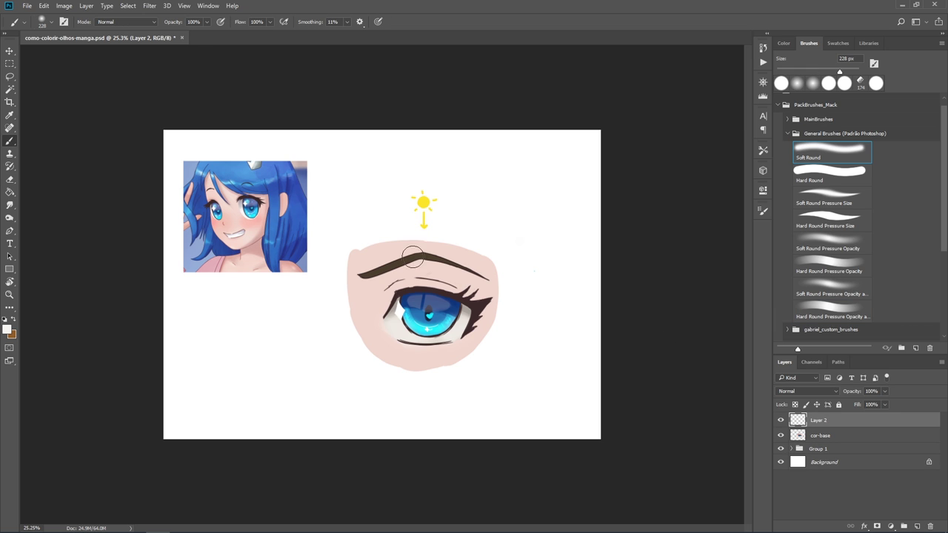
{"action": "left_click", "coordinate": [783, 43]}
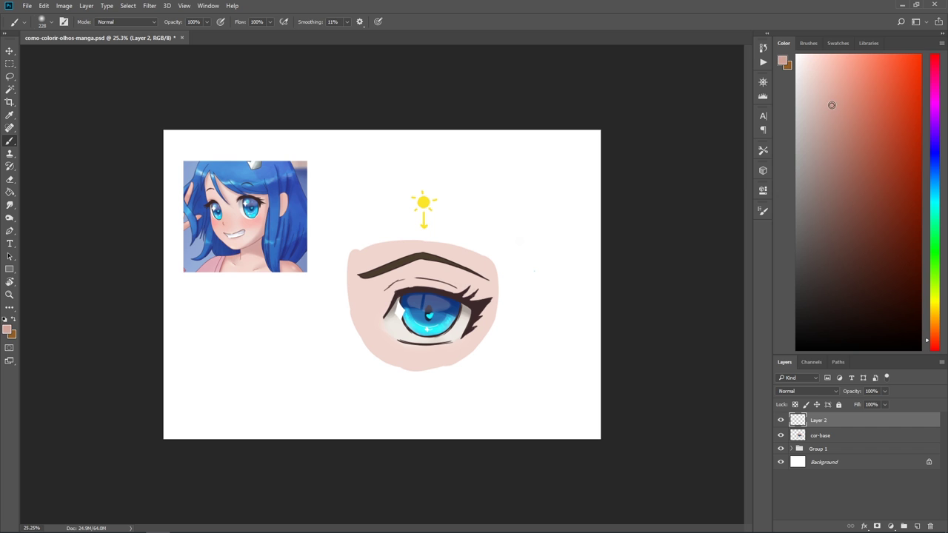
{"action": "left_click_drag", "start_coordinate": [827, 103], "coordinate": [834, 111]}
{"action": "mouse_move", "coordinate": [376, 291]}
{"action": "left_mouse_down"}
{"action": "mouse_move", "coordinate": [455, 278]}
{"action": "mouse_move", "coordinate": [511, 285]}
{"action": "left_mouse_up"}
{"action": "key", "text": "ctrl+alt+z"}
{"action": "key", "text": "ctrl+alt+z"}
{"action": "key", "text": "ctrl+alt+z"}
{"action": "key", "text": "ctrl+alt+z"}
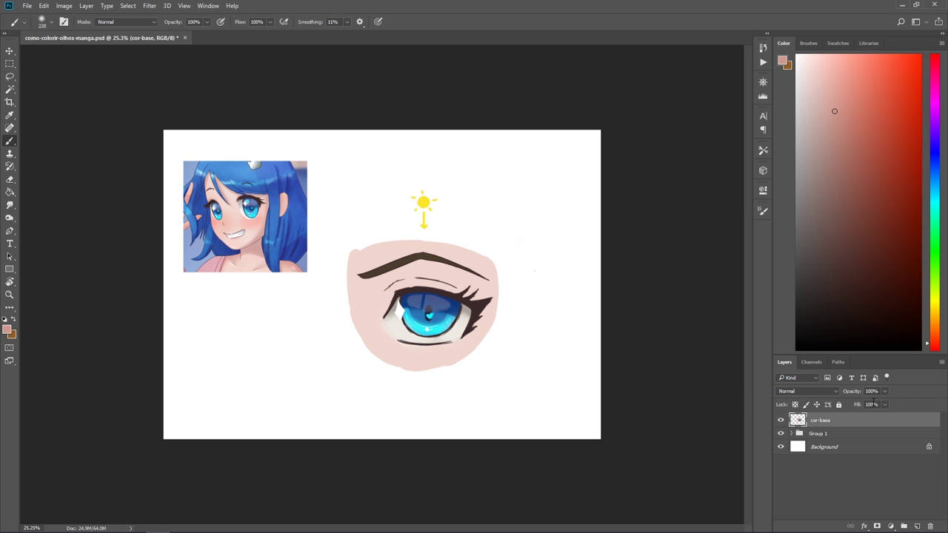
{"action": "left_click", "coordinate": [838, 405]}
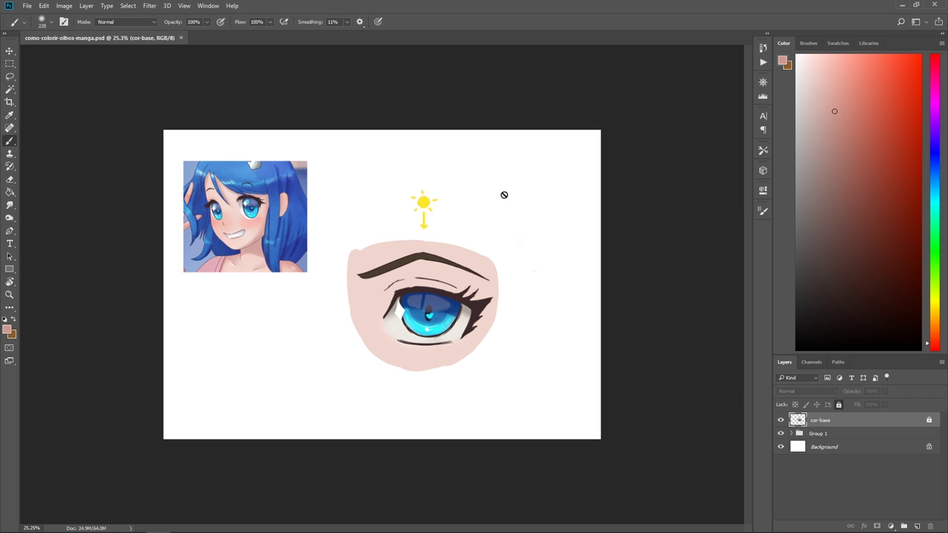
{"action": "scroll", "coordinate": [530, 381], "scroll_direction": "up", "scroll_amount": 1}
{"action": "scroll", "coordinate": [522, 402], "scroll_direction": "up", "scroll_amount": 2}
{"action": "scroll", "coordinate": [518, 402], "scroll_direction": "up", "scroll_amount": 1}
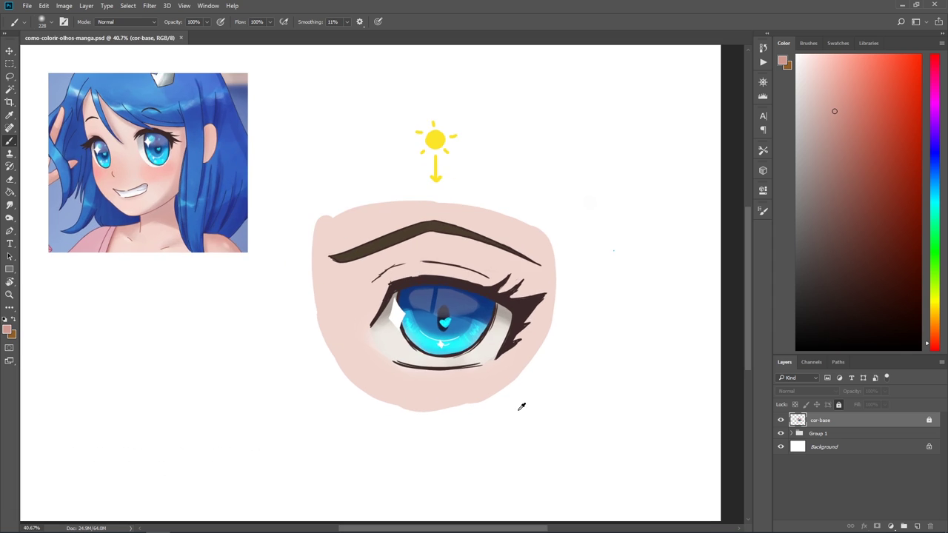
{"action": "scroll", "coordinate": [520, 407], "scroll_direction": "down", "scroll_amount": 5}
{"action": "scroll", "coordinate": [521, 406], "scroll_direction": "down", "scroll_amount": 1}
{"action": "scroll", "coordinate": [497, 399], "scroll_direction": "up", "scroll_amount": 1}
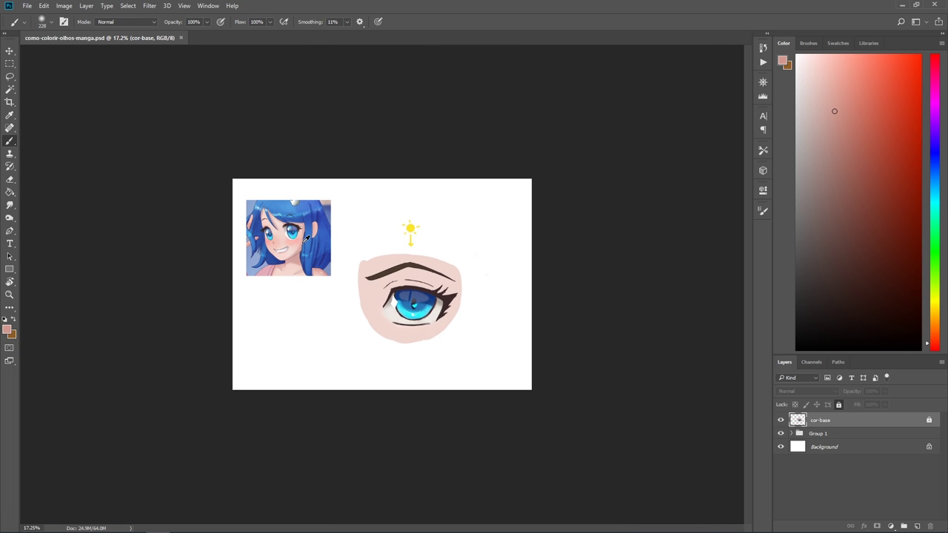
{"action": "scroll", "coordinate": [582, 339], "scroll_direction": "up", "scroll_amount": 1}
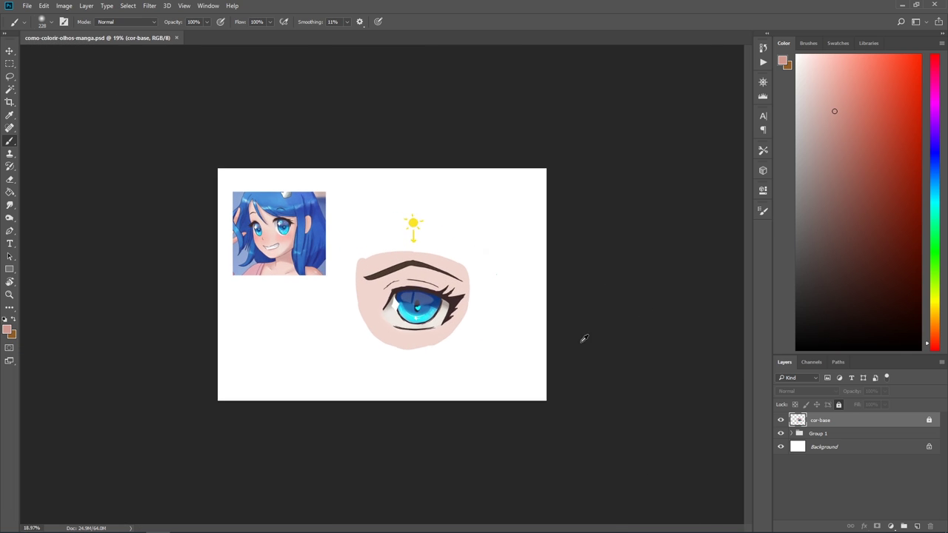
{"action": "scroll", "coordinate": [555, 359], "scroll_direction": "up", "scroll_amount": 2}
{"action": "scroll", "coordinate": [554, 363], "scroll_direction": "up", "scroll_amount": 1}
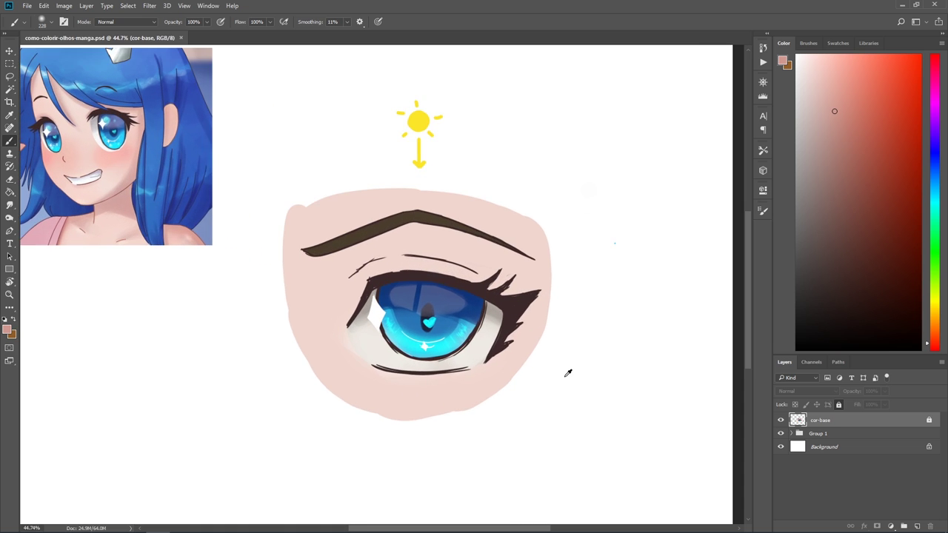